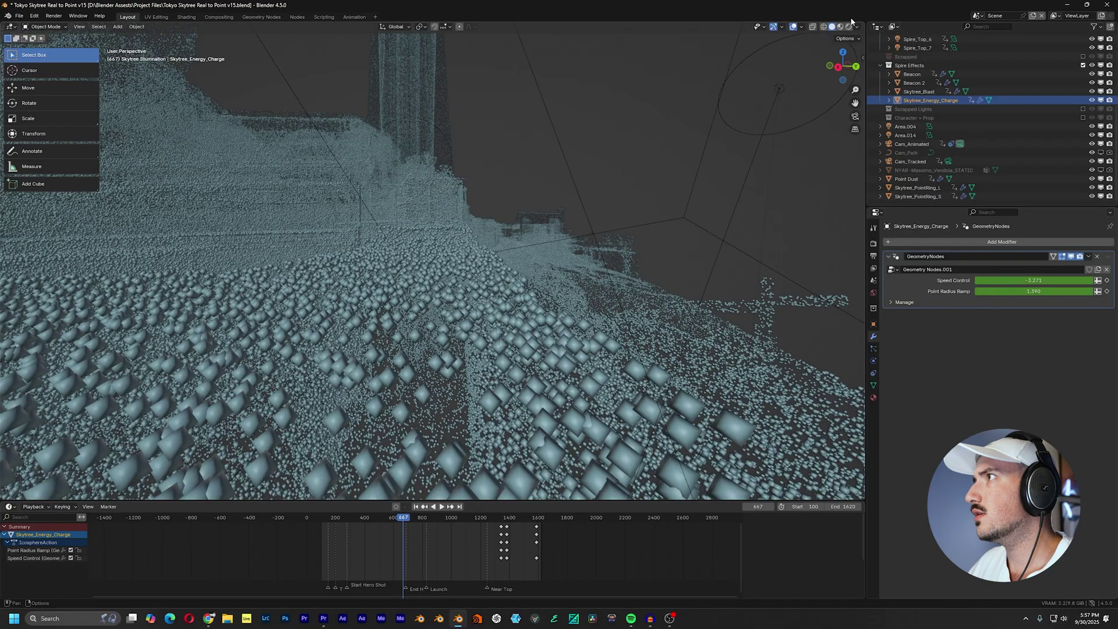
Split the 3D viewport into two side-by-side views and play the animation through the camera in one of them
drag(864, 23, 459, 116)
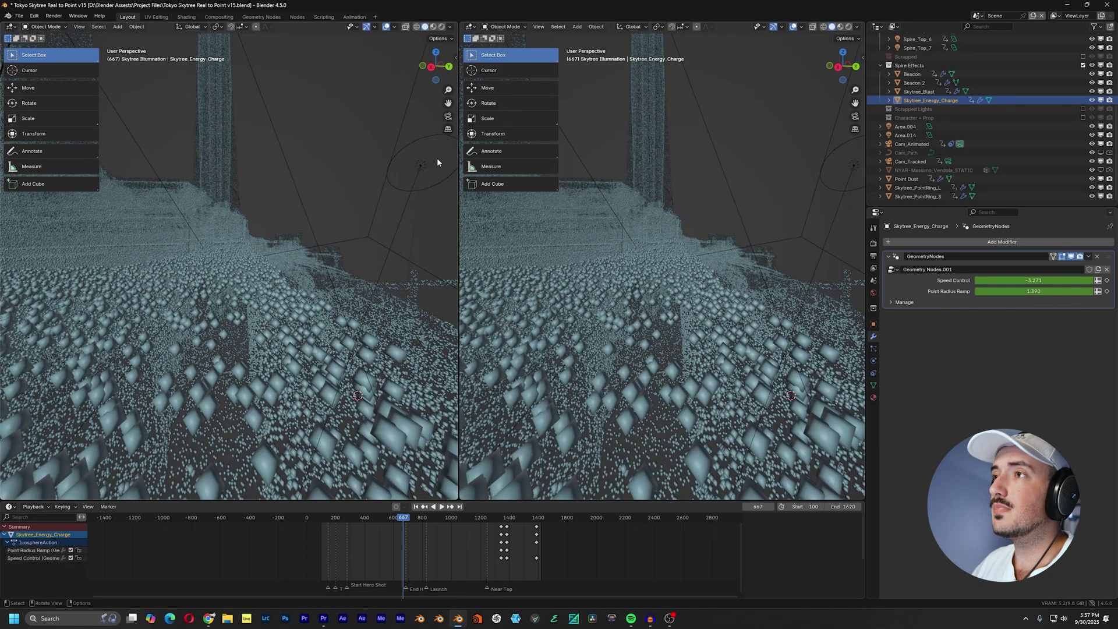
middle_drag(414, 213, 352, 236)
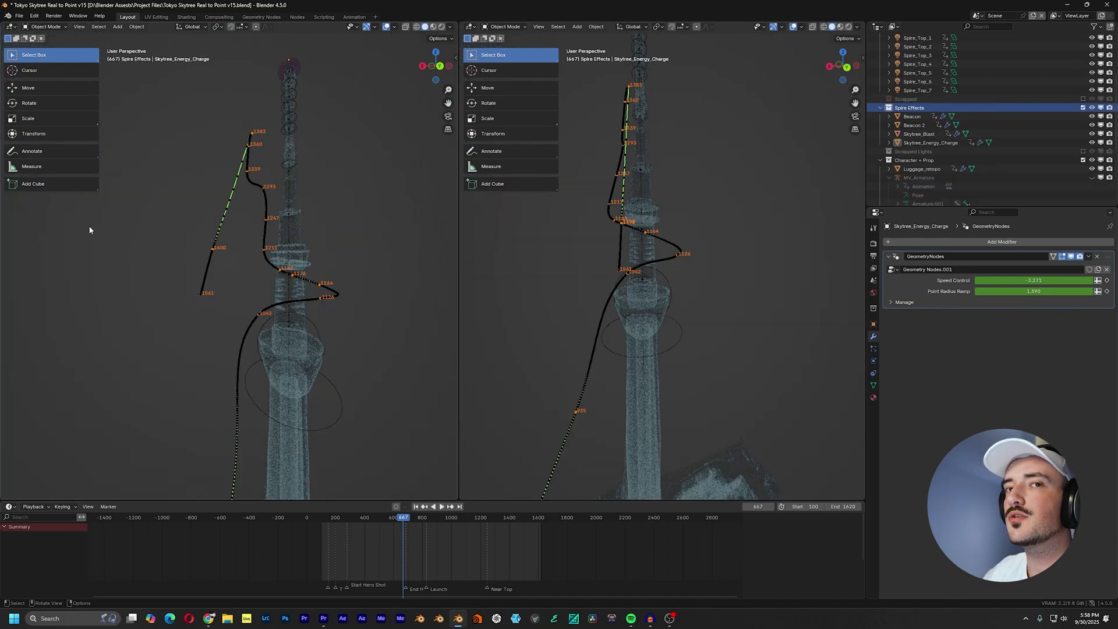
key(KP_0)
key(space)
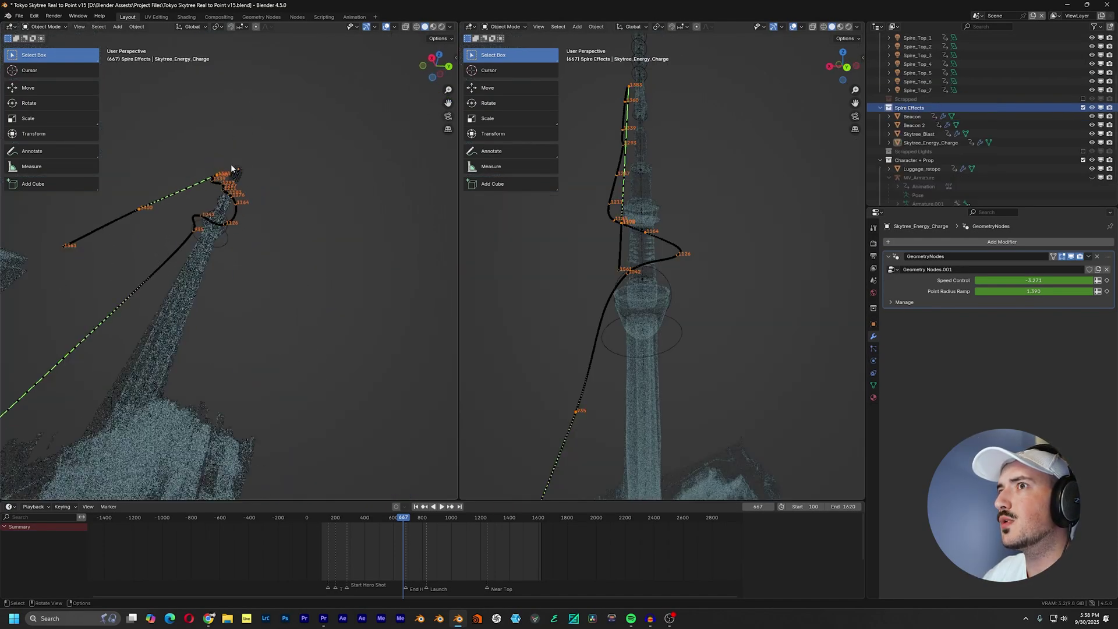
shift+middle_drag(329, 201, 226, 304)
scroll(225, 303, up, 3)
scroll(734, 273, up, 2)
shift+middle_drag(685, 229, 761, 251)
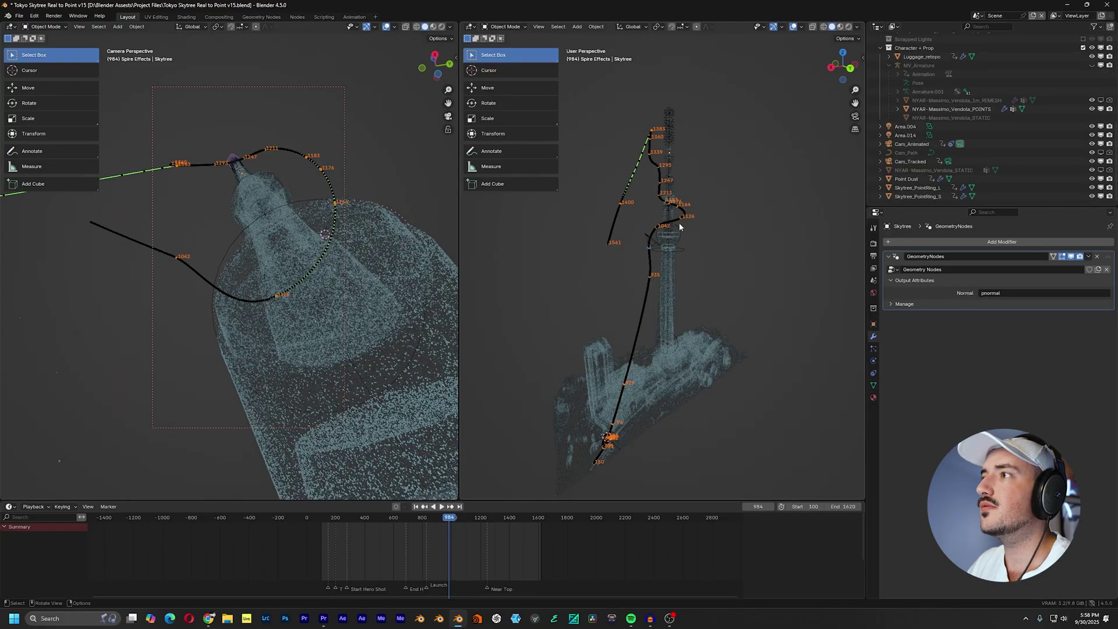
Select the Cam_Animated camera and examine its motion path around the tower from several angles
click(912, 144)
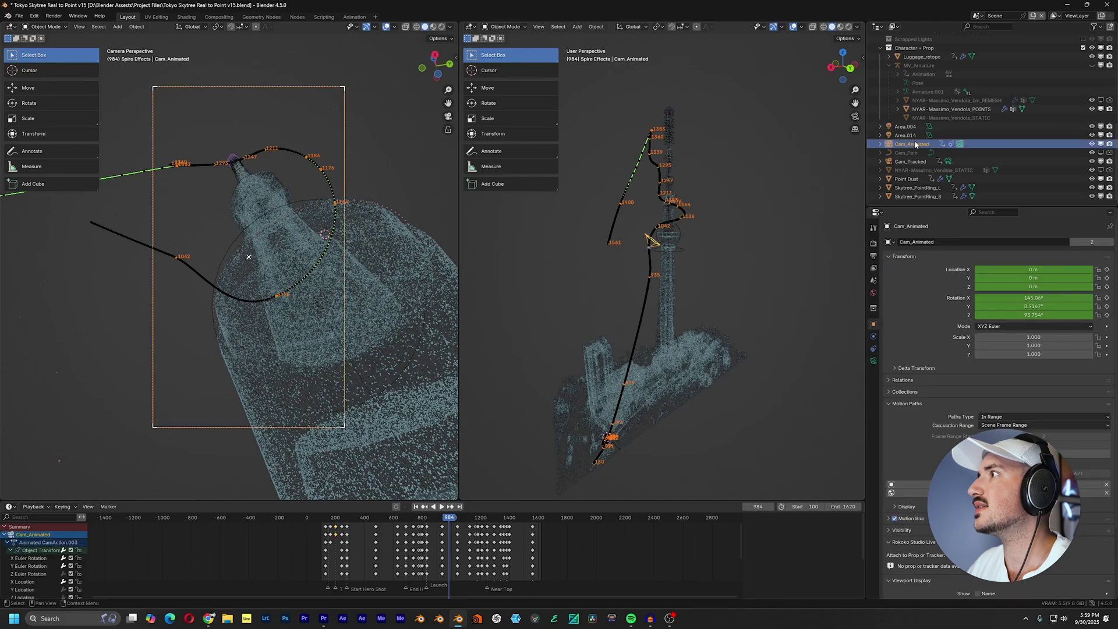
scroll(911, 334, down, 5)
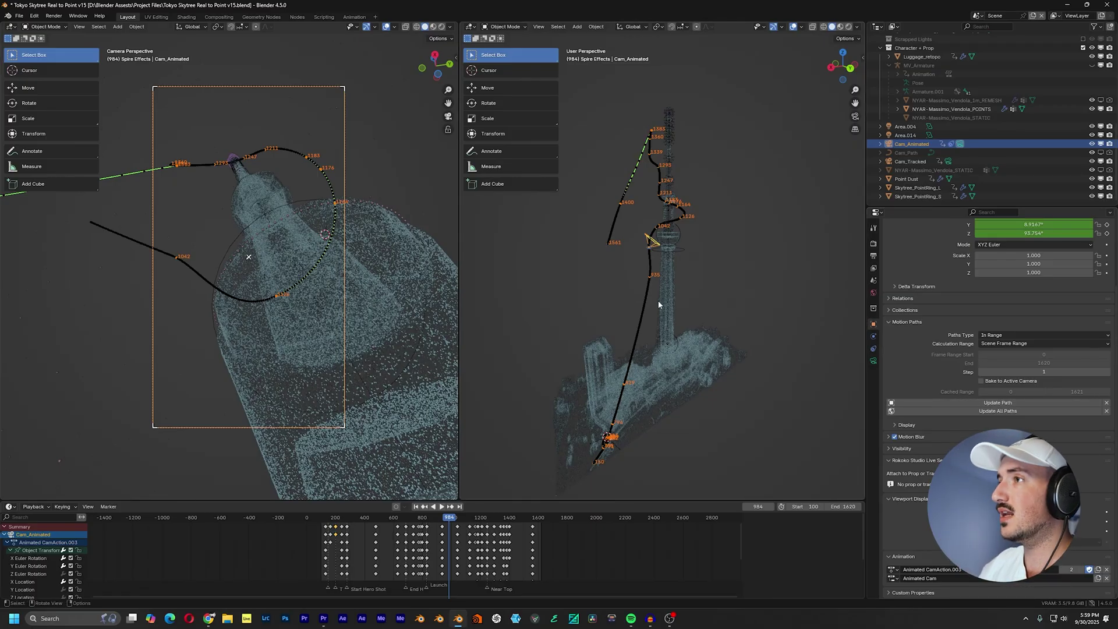
scroll(708, 308, up, 6)
scroll(553, 225, down, 8)
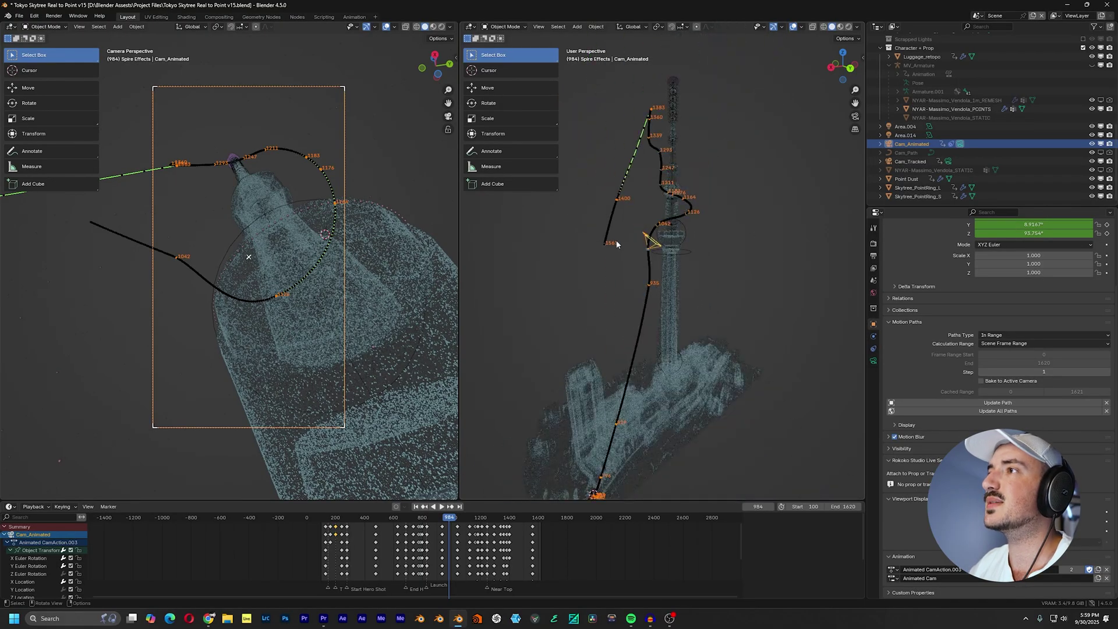
middle_drag(616, 242, 735, 262)
shift+middle_drag(711, 318, 709, 281)
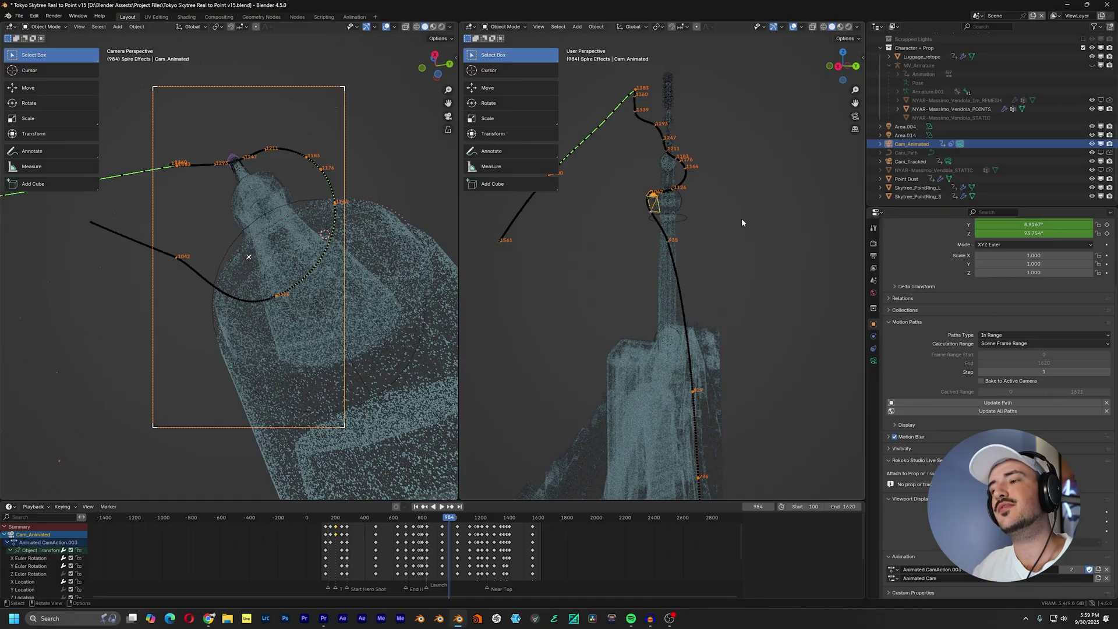
scroll(745, 315, down, 4)
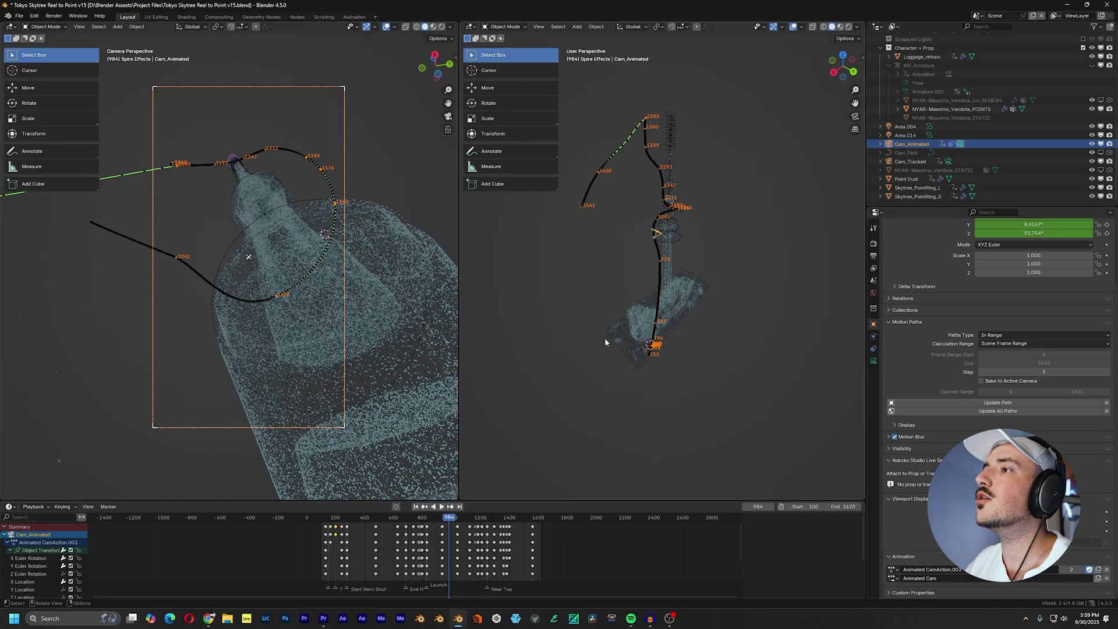
Select the Skytree object and open the Nodes workspace with its whole shader node tree in view
click(604, 337)
scroll(641, 349, up, 4)
scroll(738, 362, down, 2)
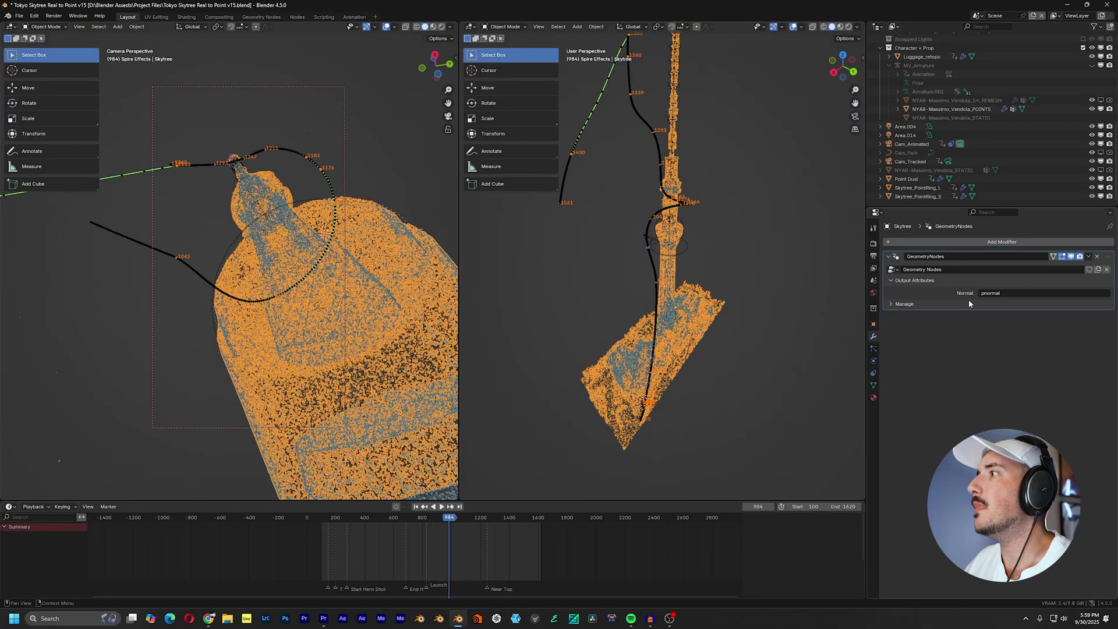
click(298, 17)
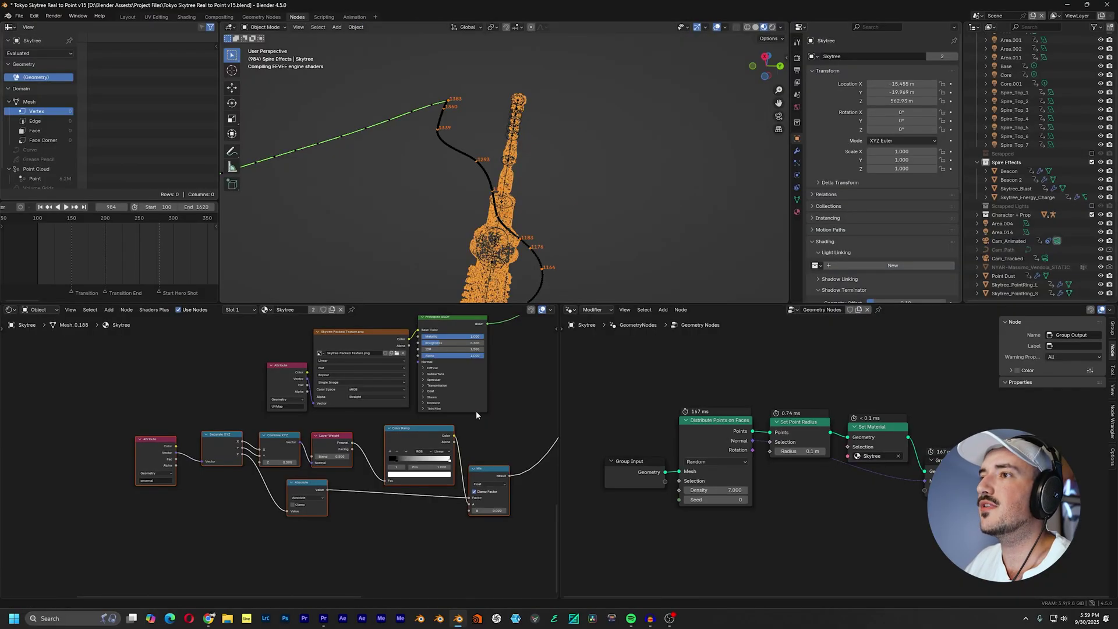
scroll(477, 414, down, 8)
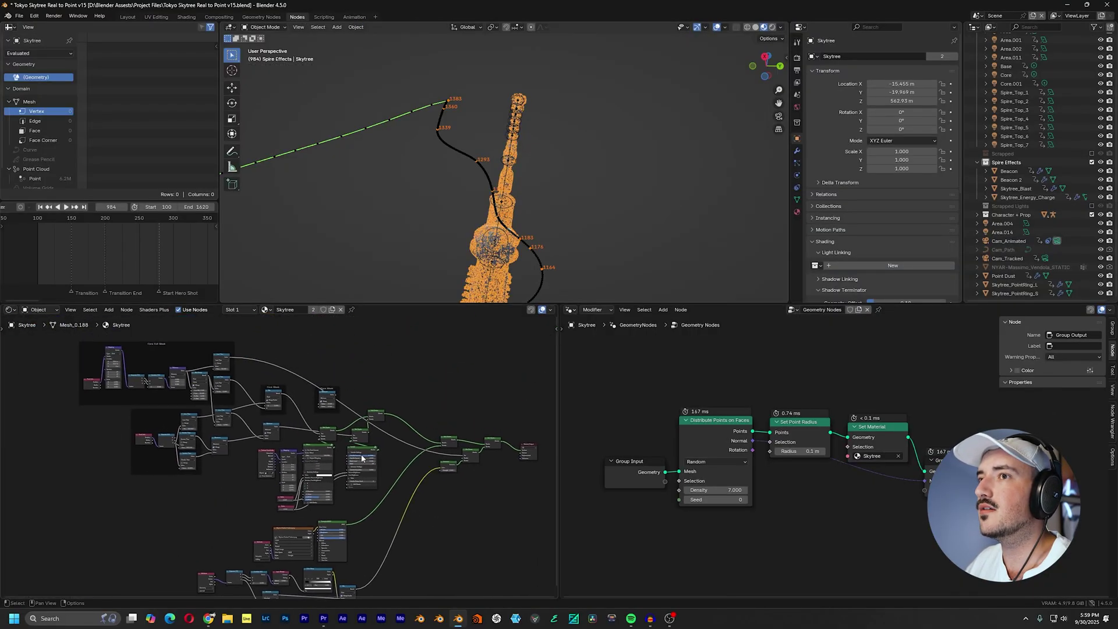
scroll(661, 263, down, 4)
Deselect the Skytree, show the scene in Solid shading and enlarge the 3D viewport over the node editors
middle_drag(508, 119, 562, 212)
click(686, 109)
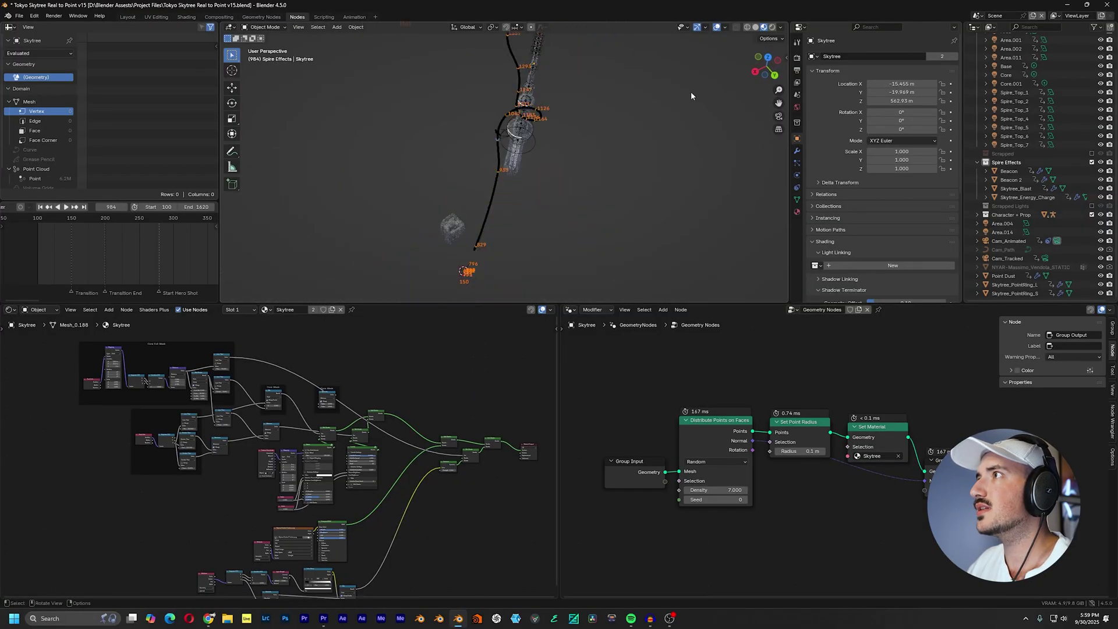
click(756, 27)
scroll(628, 201, up, 1)
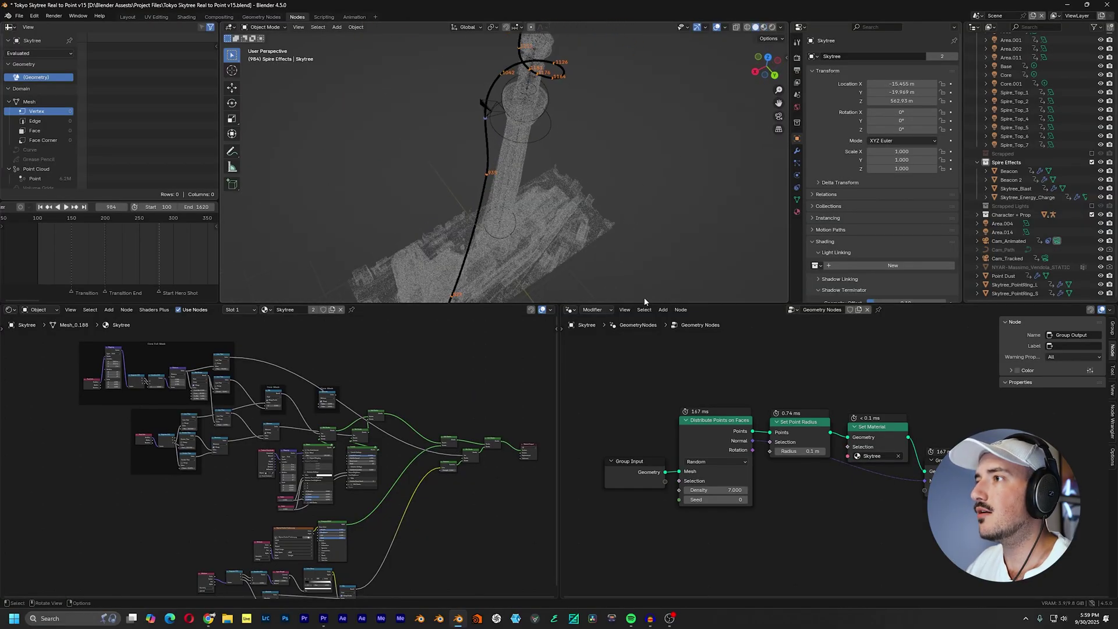
drag(641, 304, 641, 404)
Turn off the Skytree's GeometryNodes modifier in the viewport and inspect the textured mesh in Material Preview shading
click(797, 151)
click(915, 71)
mouse_move(624, 296)
middle_down()
mouse_move(637, 255)
mouse_move(629, 191)
mouse_move(600, 233)
middle_up()
click(768, 27)
scroll(593, 242, down, 2)
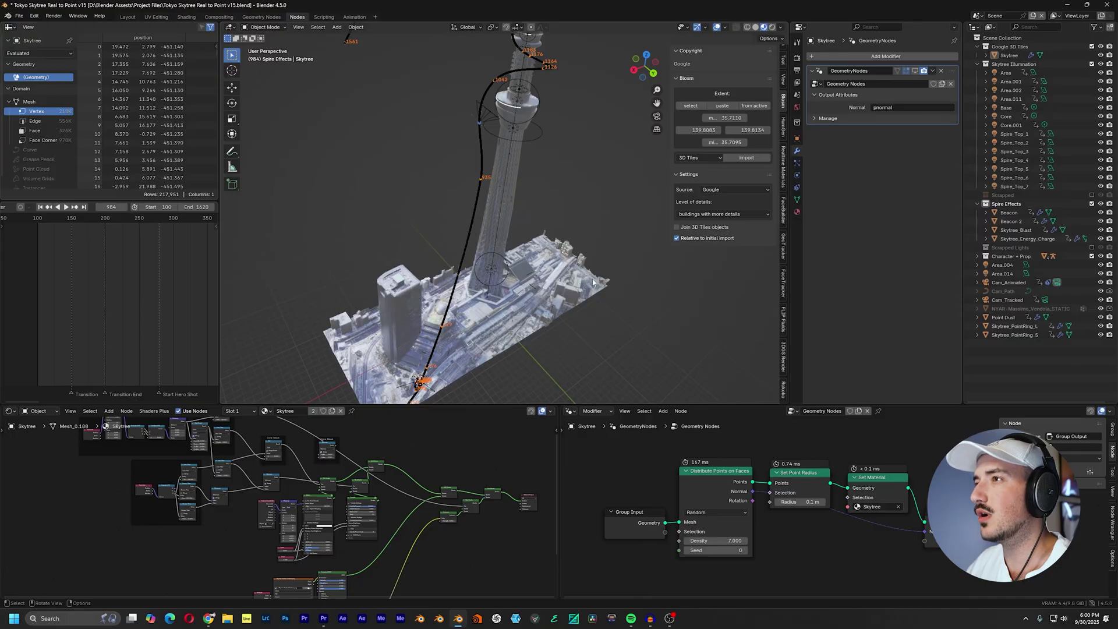
middle_drag(606, 314, 553, 274)
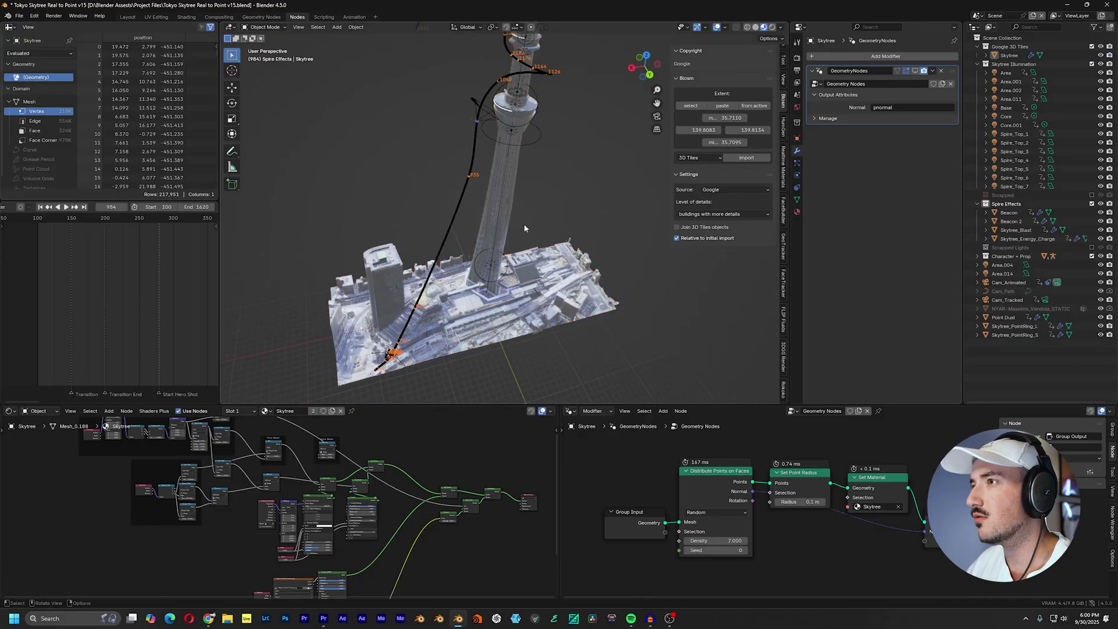
middle_drag(506, 231, 605, 313)
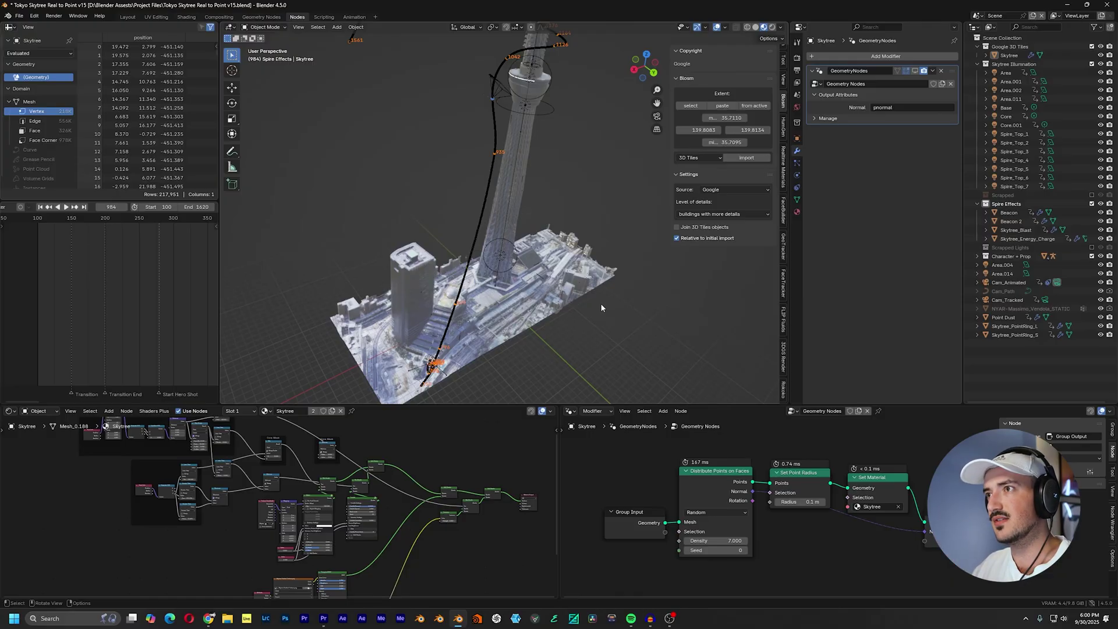
Examine the Skytree's geometry node chain from Distribute Points on Faces through Set Point Radius to Set Material
scroll(824, 527, up, 2)
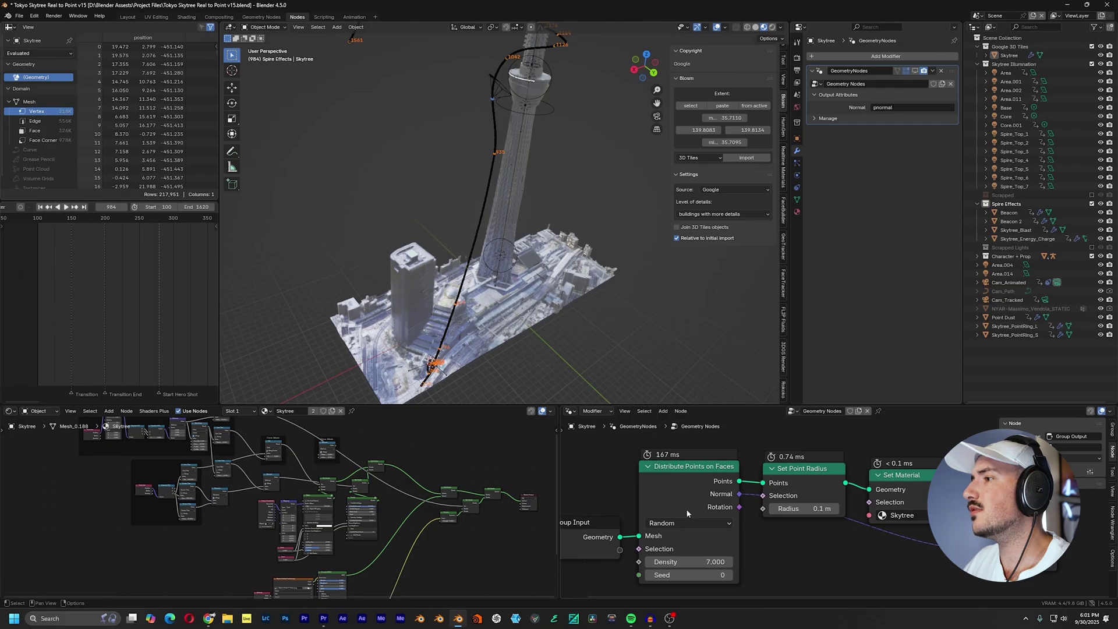
scroll(830, 531, down, 1)
click(699, 492)
scroll(687, 496, down, 1)
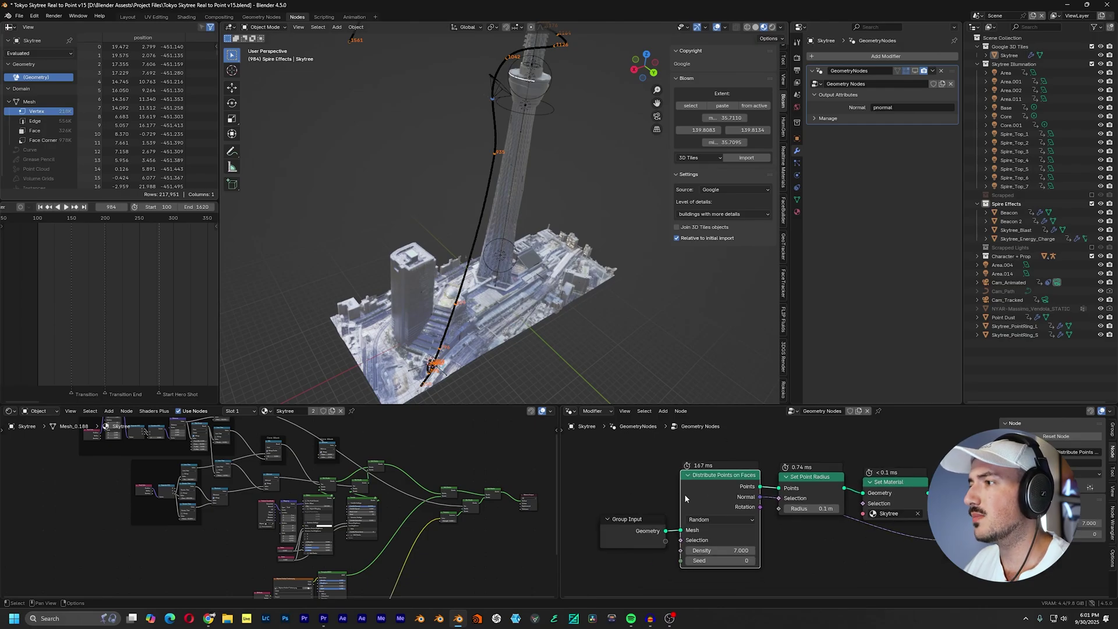
middle_drag(818, 502, 764, 493)
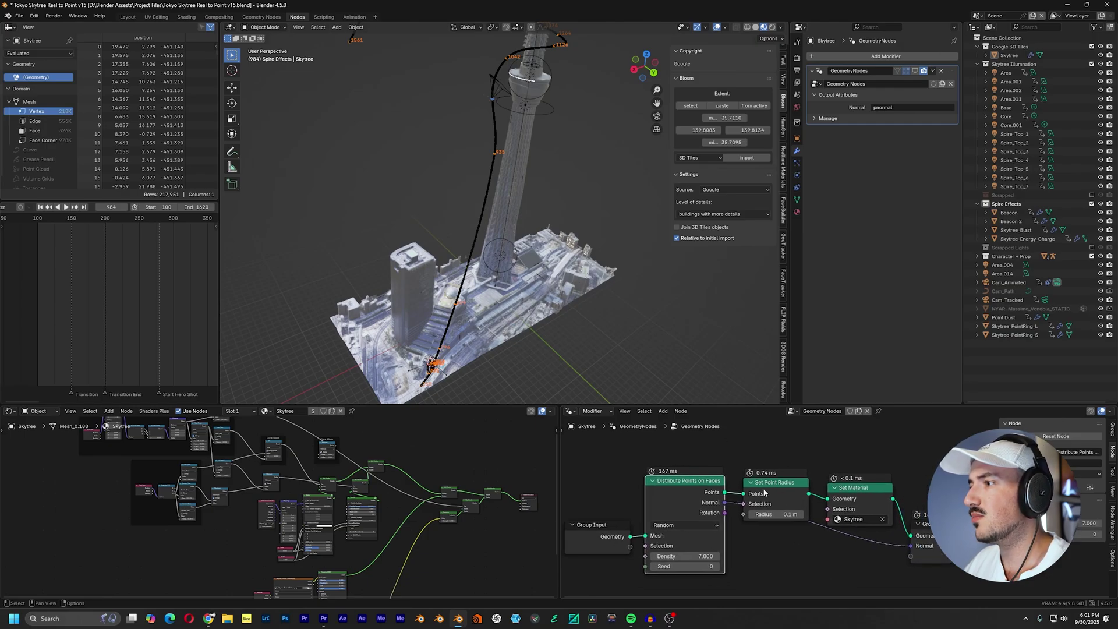
Maximize the shader editor and examine the Skytree material's full node tree, including its core masks
scroll(513, 485, down, 5)
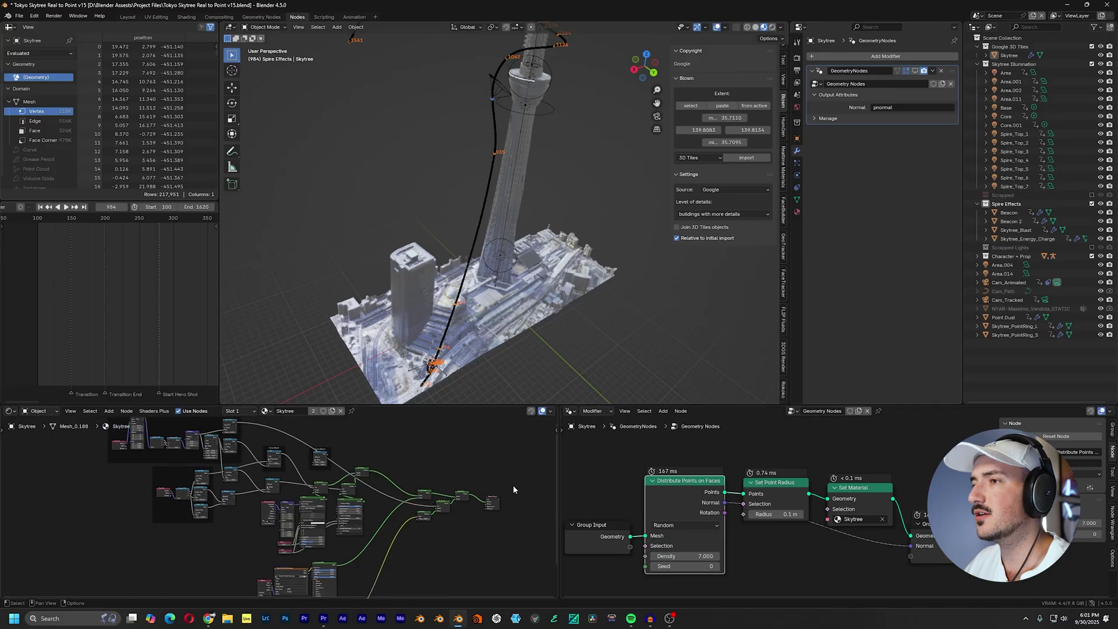
middle_drag(397, 479, 437, 478)
key(ctrl+space)
scroll(640, 407, down, 3)
middle_drag(755, 382, 592, 397)
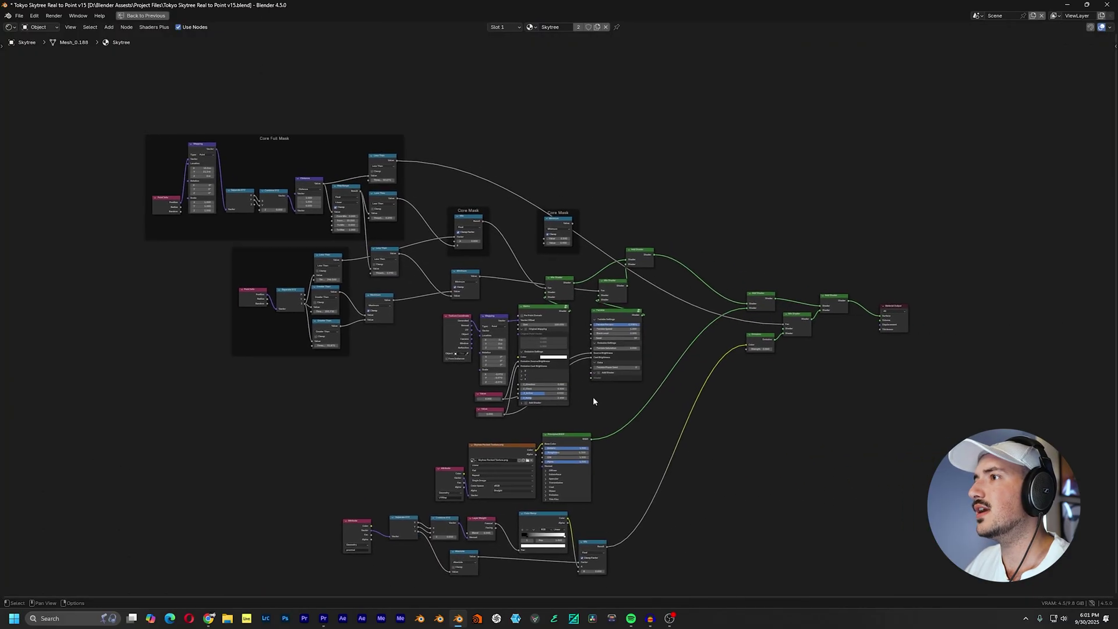
scroll(599, 373, up, 2)
scroll(599, 373, down, 3)
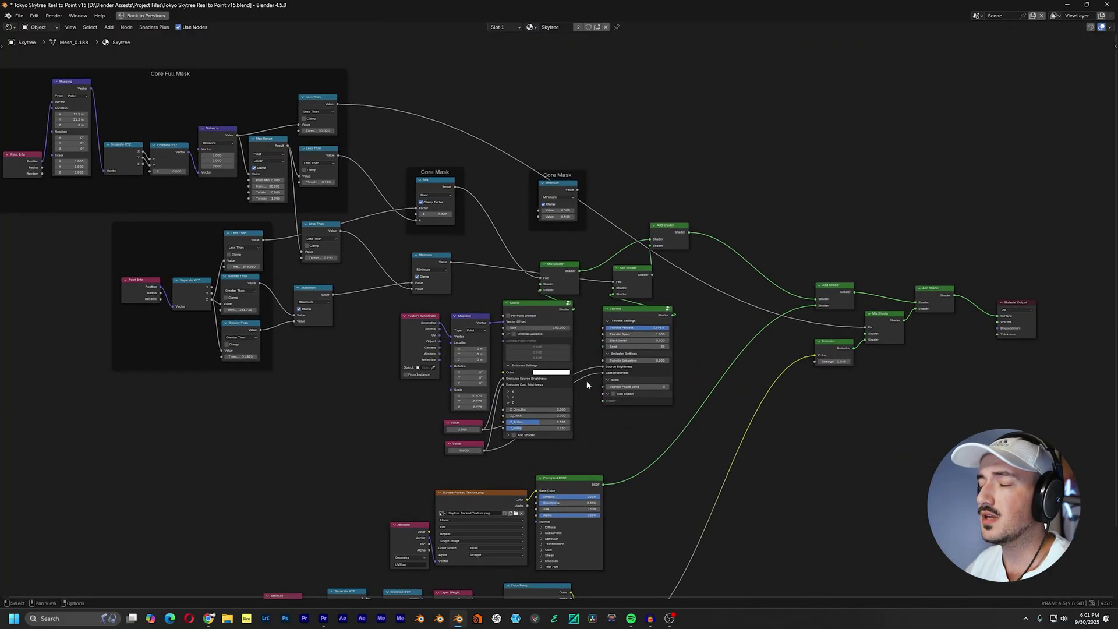
Restore the split layout and preview the Core Full Mask's Less Than node with the 50.070 threshold on the tower
key(ctrl+space)
middle_drag(111, 468, 140, 486)
scroll(270, 495, up, 3)
middle_drag(272, 495, 338, 528)
scroll(400, 448, up, 5)
scroll(399, 448, up, 3)
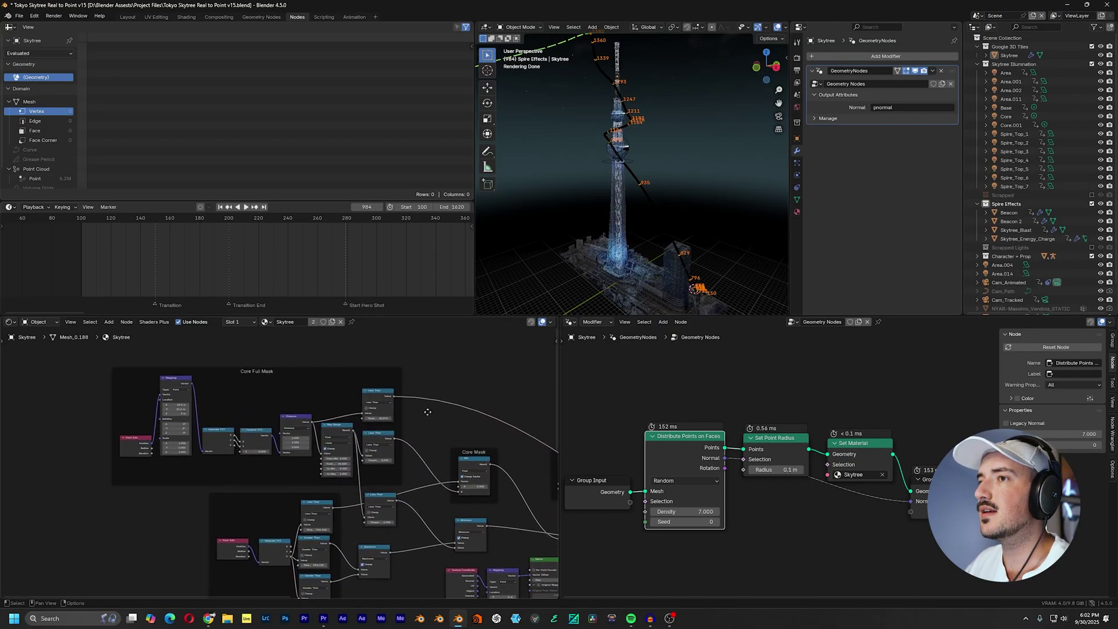
ctrl+shift+click(462, 407)
middle_drag(572, 267, 573, 254)
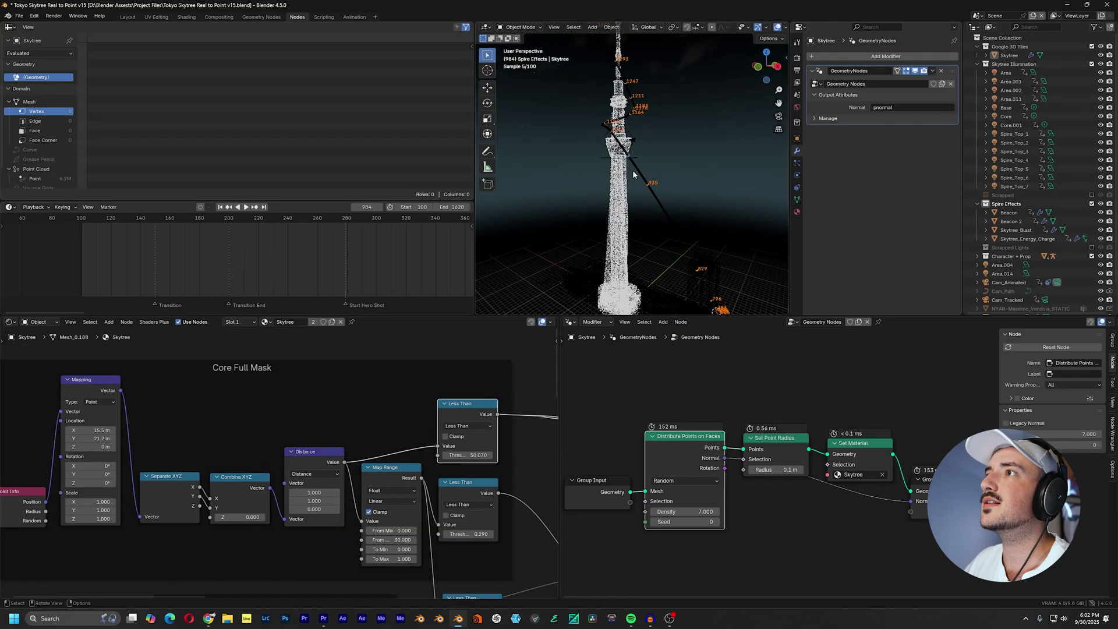
Preview the Less Than node with the 0.290 threshold and compare it with the 50.070 one
ctrl+shift+click(466, 494)
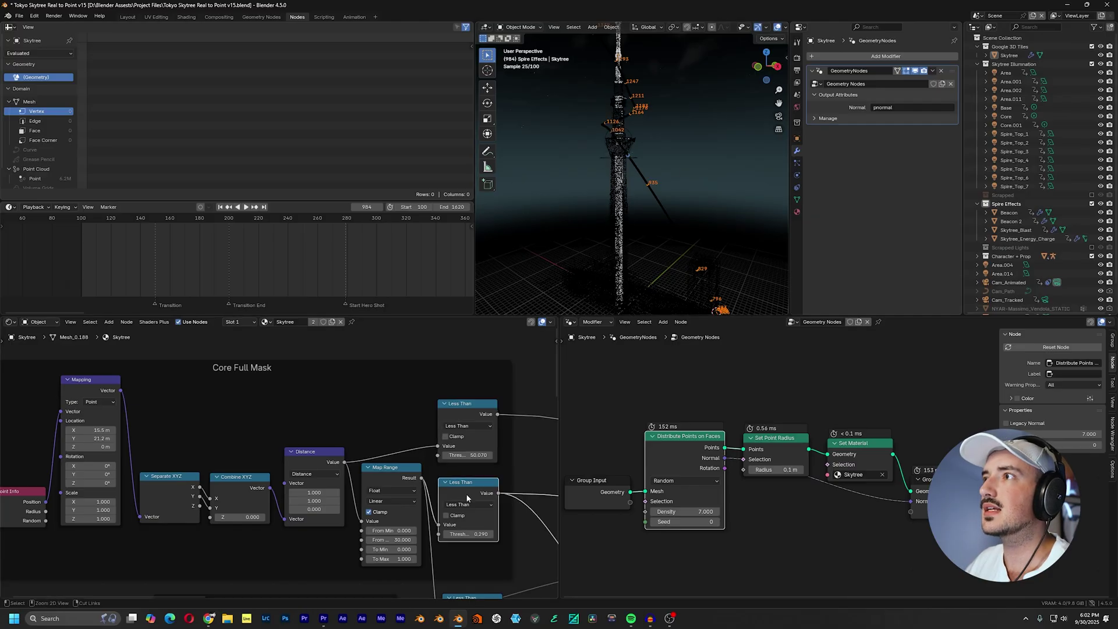
middle_drag(466, 493, 433, 488)
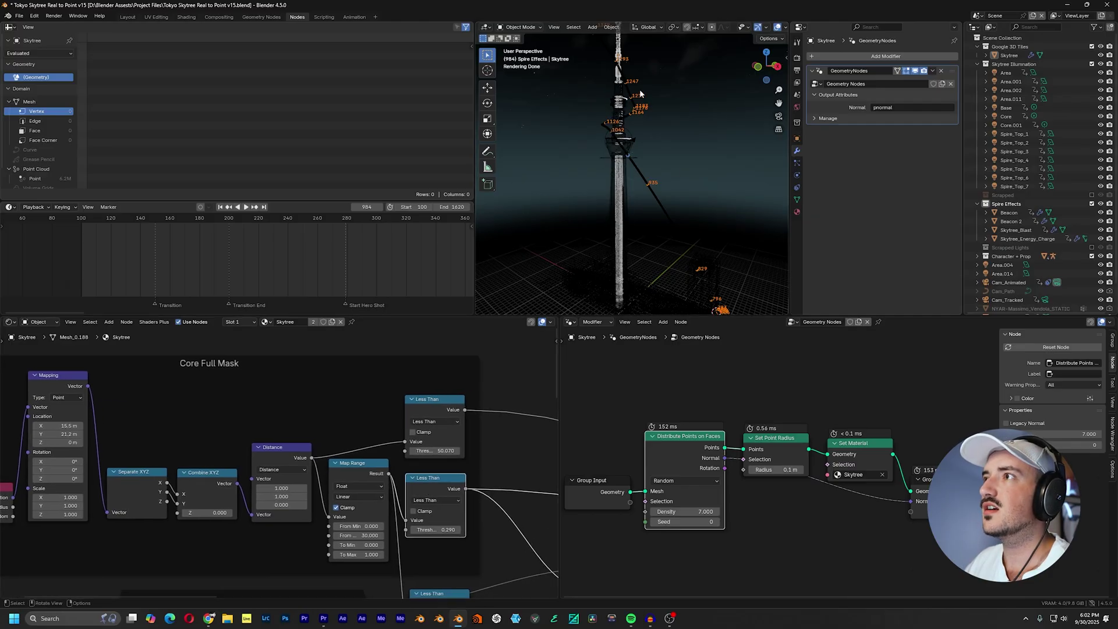
ctrl+shift+click(418, 407)
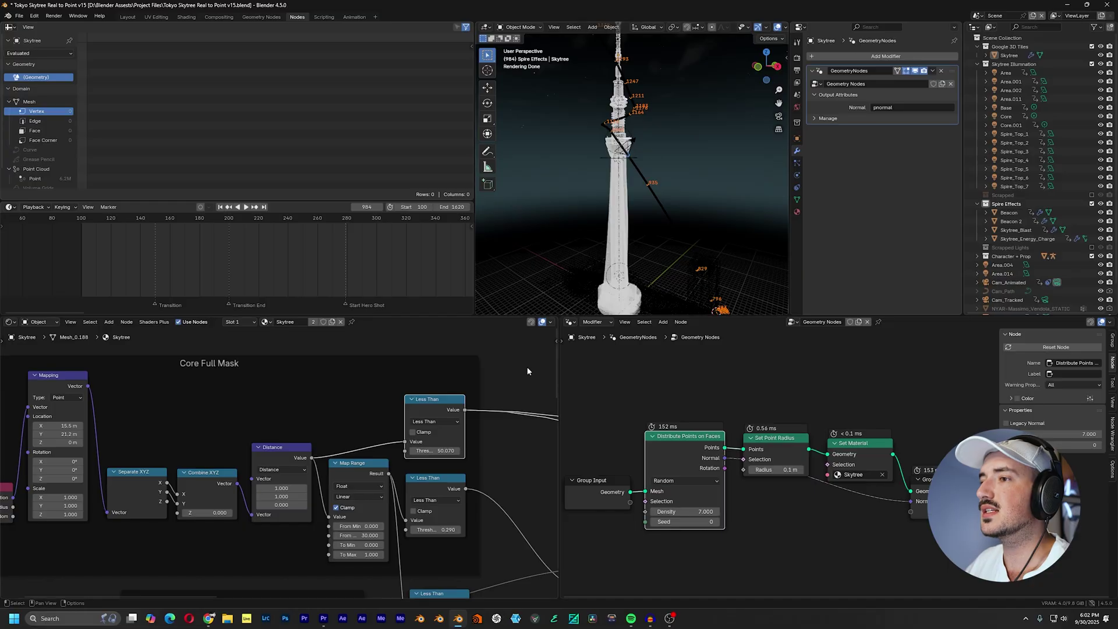
scroll(464, 505, down, 3)
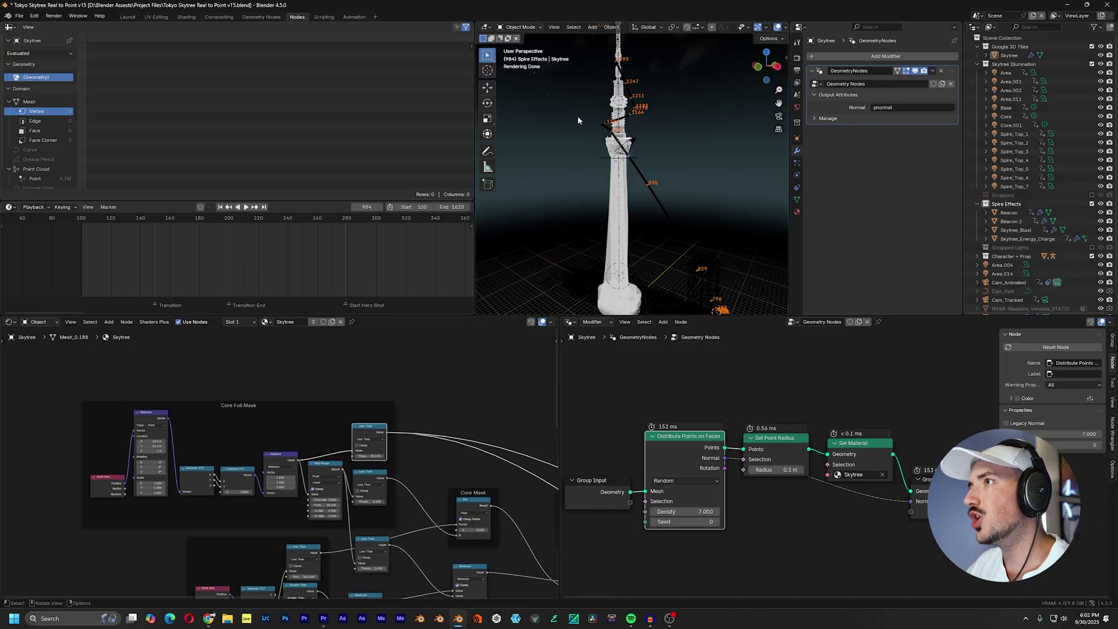
Preview the Less Than node below the Core Full Mask, the Maximum node, and the Minimum node combining them
middle_drag(476, 488, 426, 385)
ctrl+shift+click(318, 441)
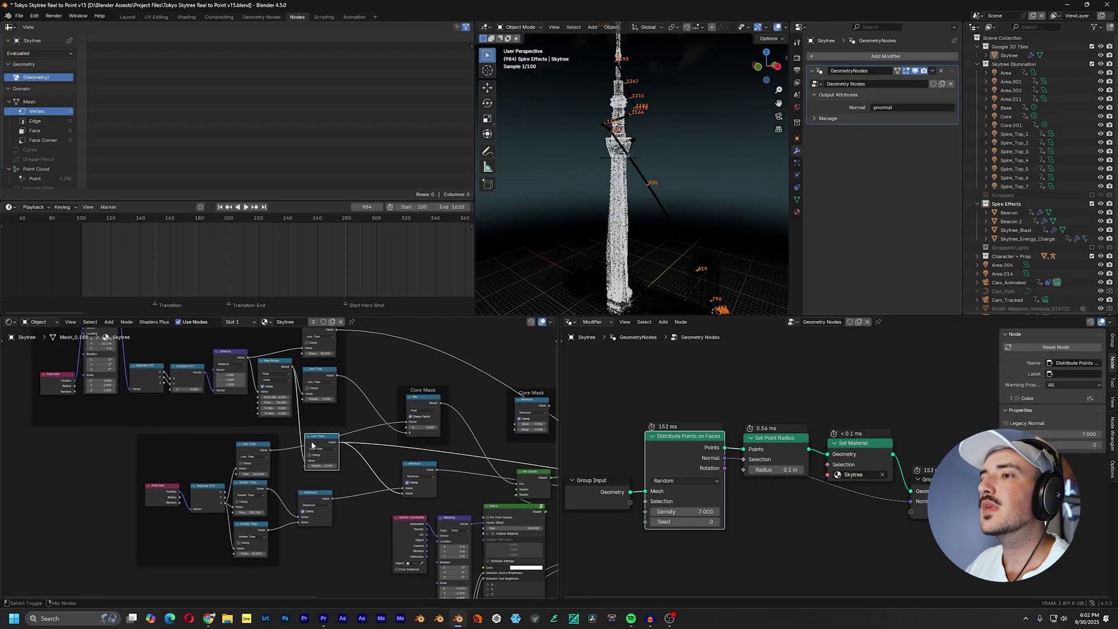
ctrl+shift+click(313, 494)
ctrl+shift+click(415, 462)
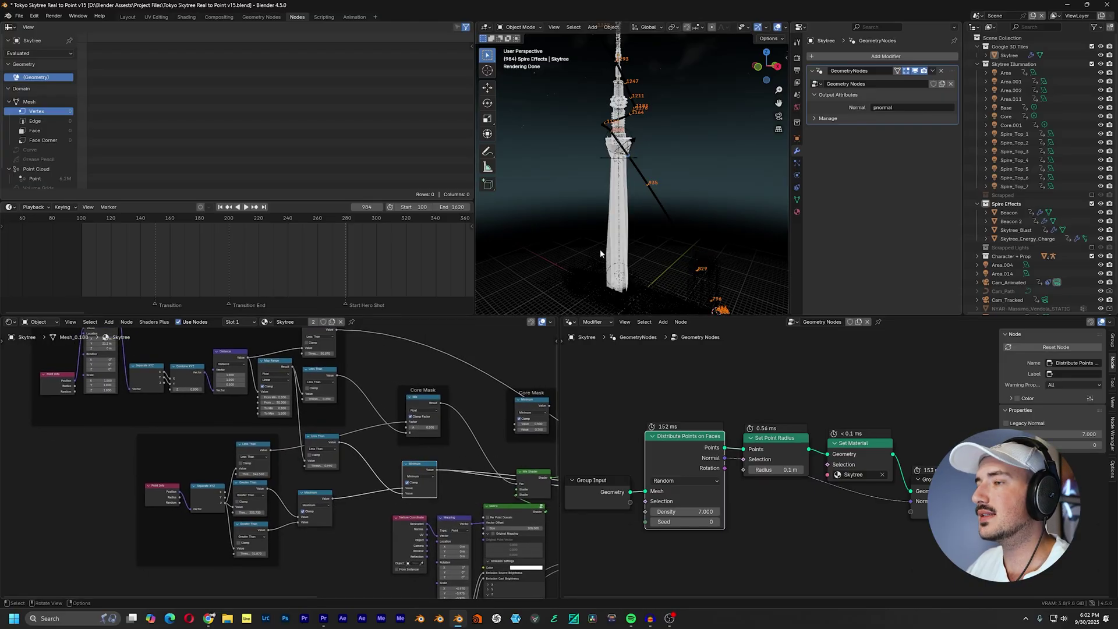
Compare the 0.290 Less Than mask with the combined Minimum mask and examine the Core Full Mask's Distance nodes
middle_drag(339, 389, 346, 404)
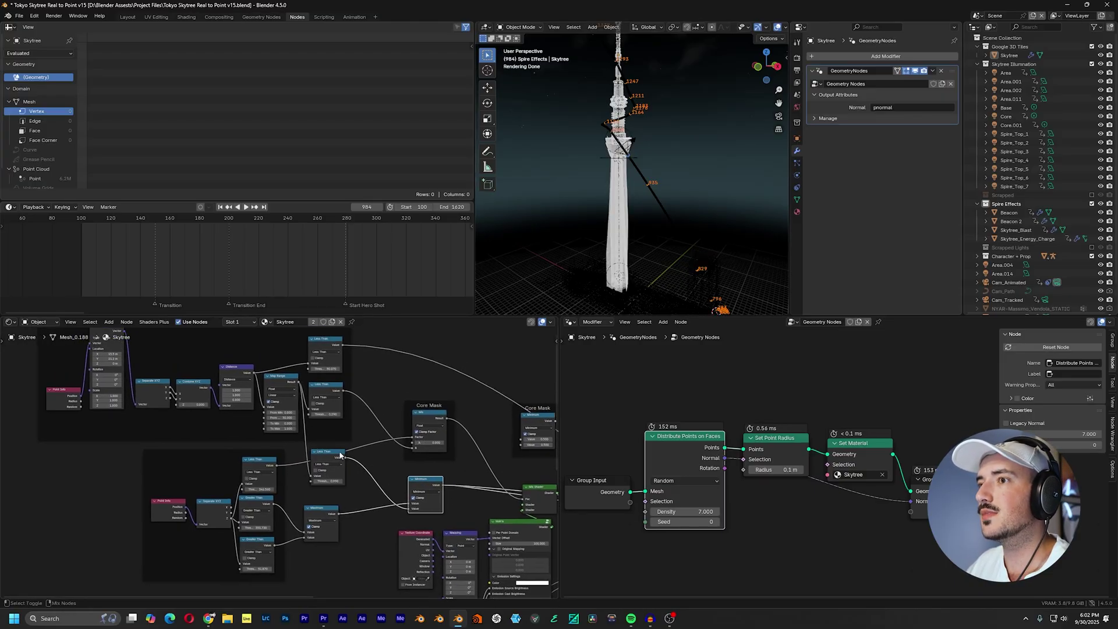
ctrl+shift+click(335, 392)
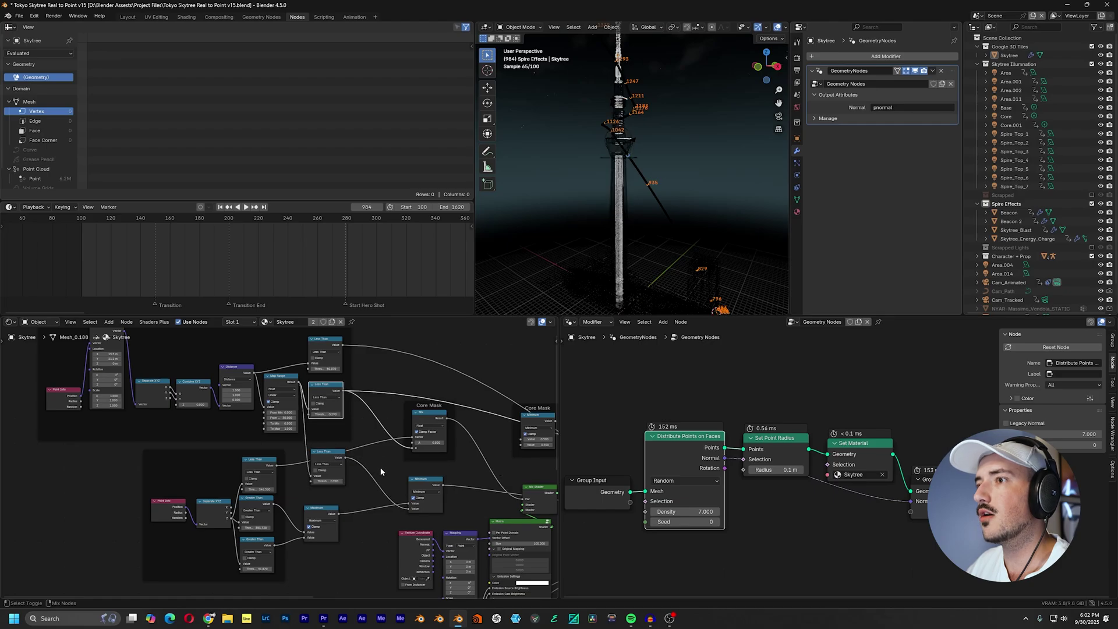
ctrl+shift+click(421, 479)
middle_drag(377, 398, 367, 408)
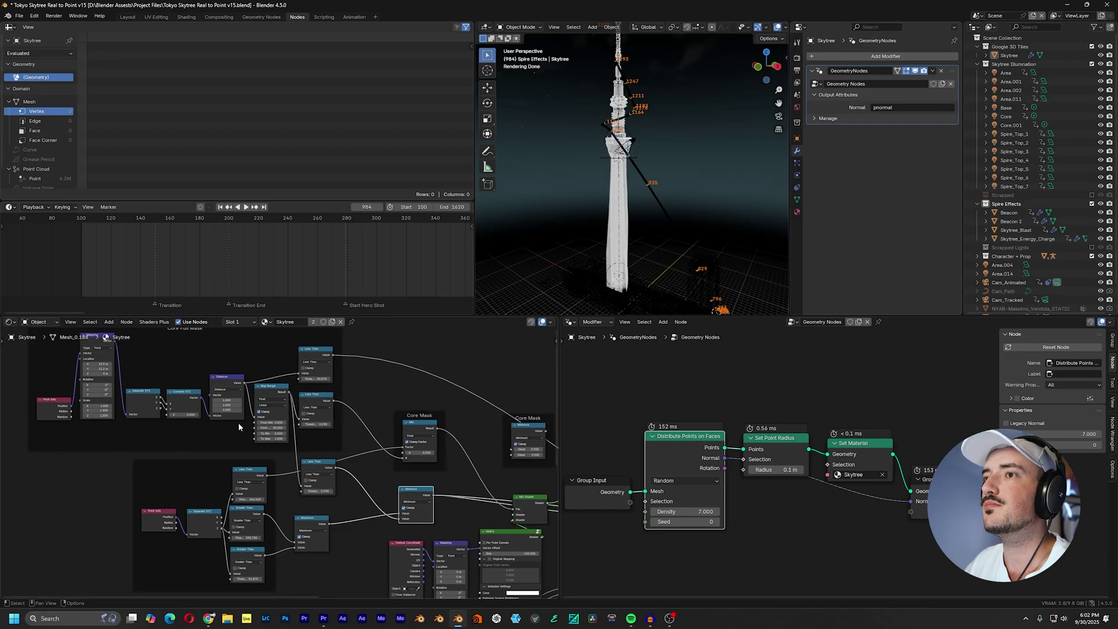
scroll(238, 426, up, 3)
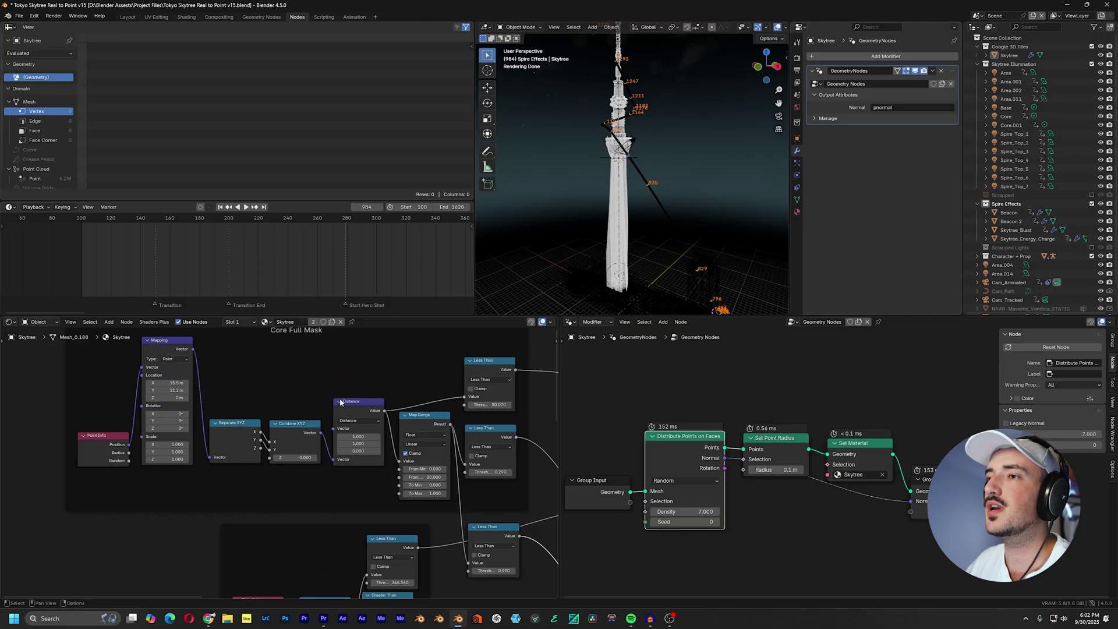
Examine how the masks feed the Mix Shaders of the Matrix and Twinkle groups and view the full tower effect
middle_drag(408, 481, 404, 447)
middle_drag(466, 478, 298, 448)
scroll(298, 447, down, 1)
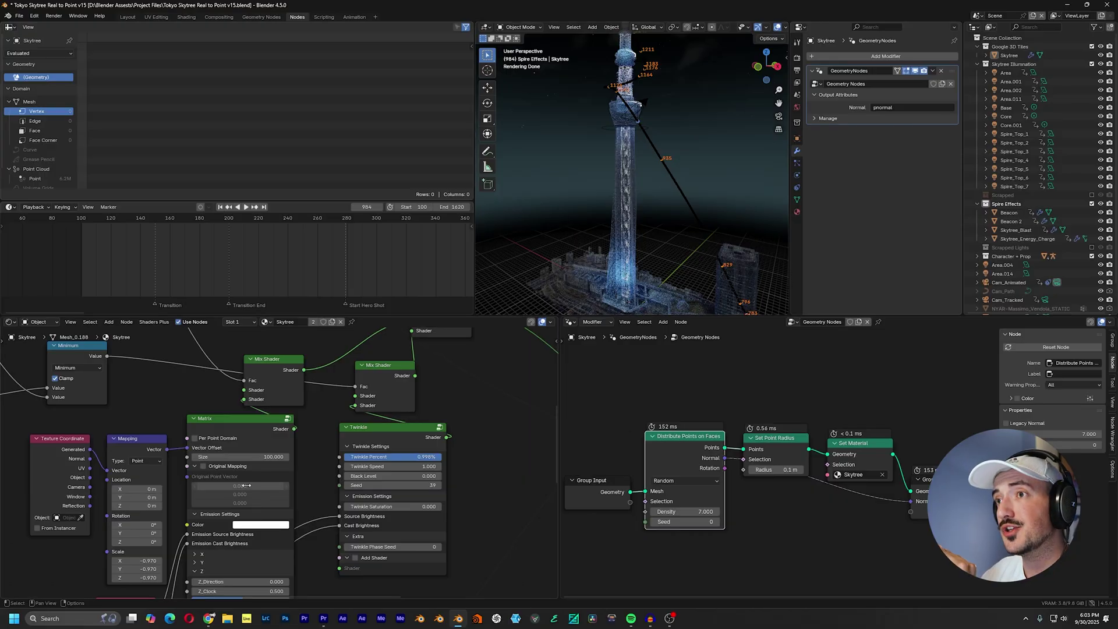
scroll(378, 504, down, 4)
middle_drag(576, 218, 536, 215)
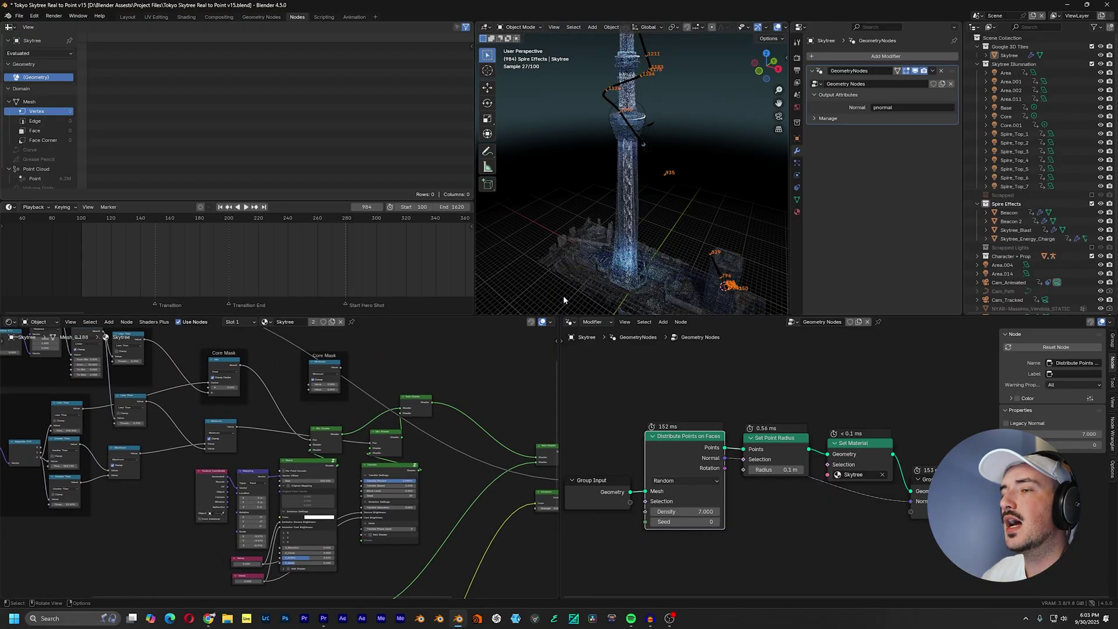
scroll(366, 418, up, 1)
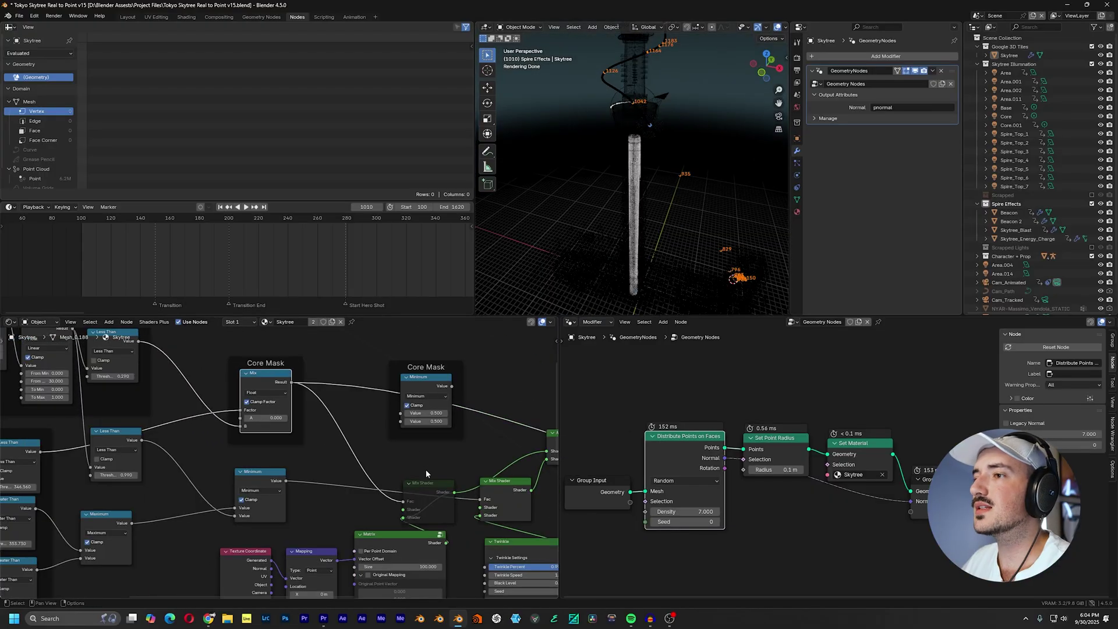
Preview the Matrix group's Mix Shader on the tower and toggle its mute to compare the effect
click(424, 482)
ctrl+shift+click(424, 482)
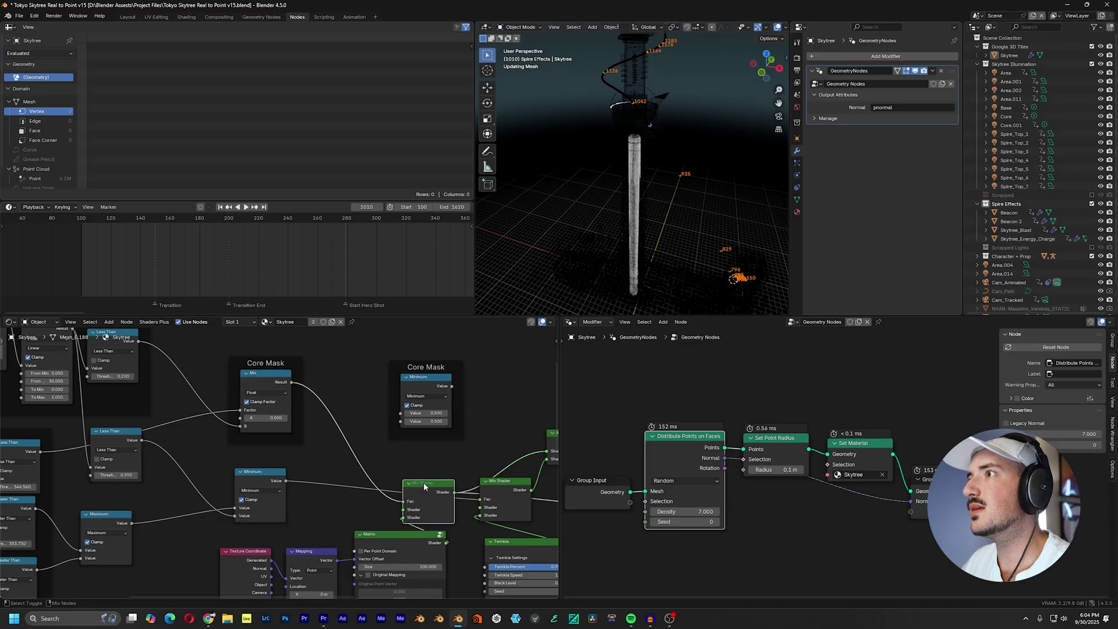
key(m)
middle_drag(600, 239, 630, 235)
key(m)
Preview the Add Shader that combines the Matrix and Twinkle Mix Shaders on the tower core
middle_drag(405, 502, 400, 422)
click(318, 448)
middle_drag(323, 446, 264, 451)
click(316, 460)
click(344, 429)
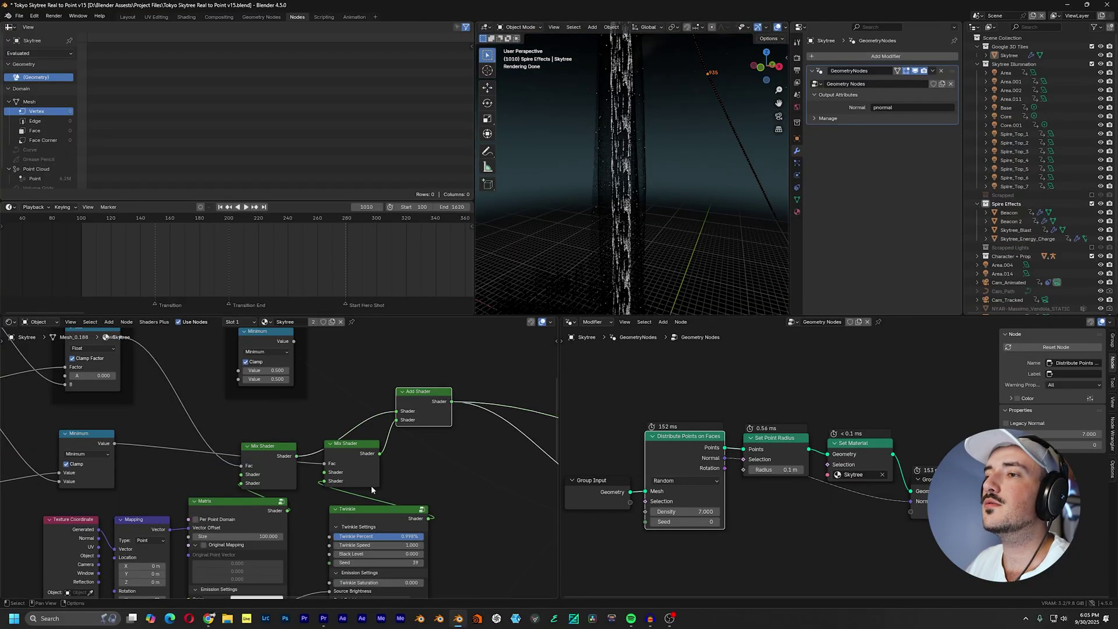
middle_drag(371, 484, 354, 404)
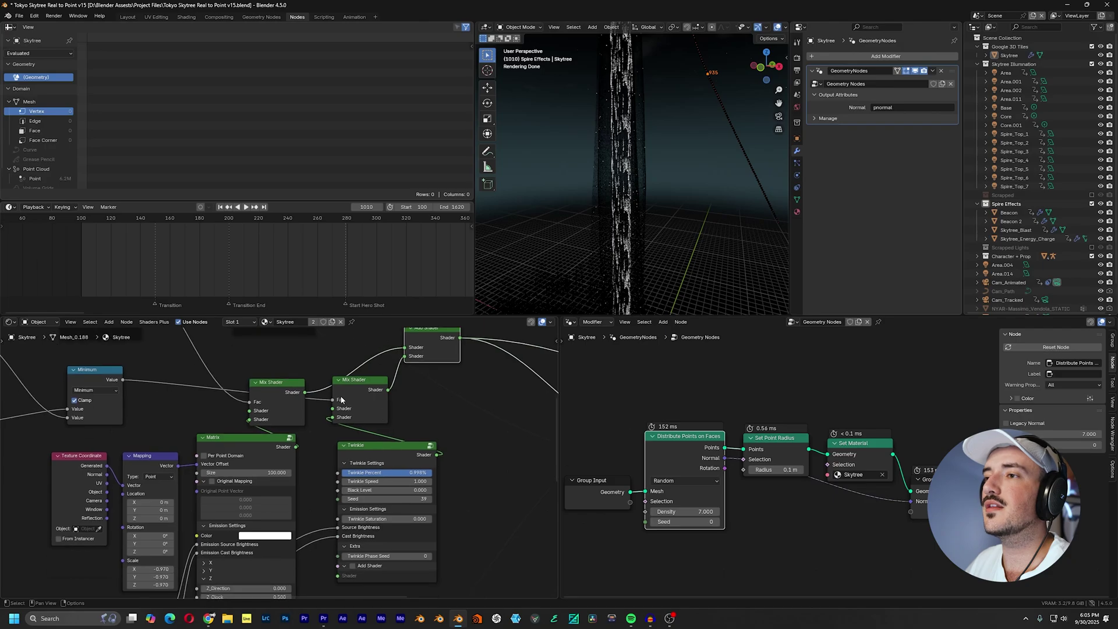
Toggle the Add Shader's mute to compare the tower, and preview the Twinkle group against the combined result
drag(356, 449, 344, 447)
middle_drag(424, 427, 428, 438)
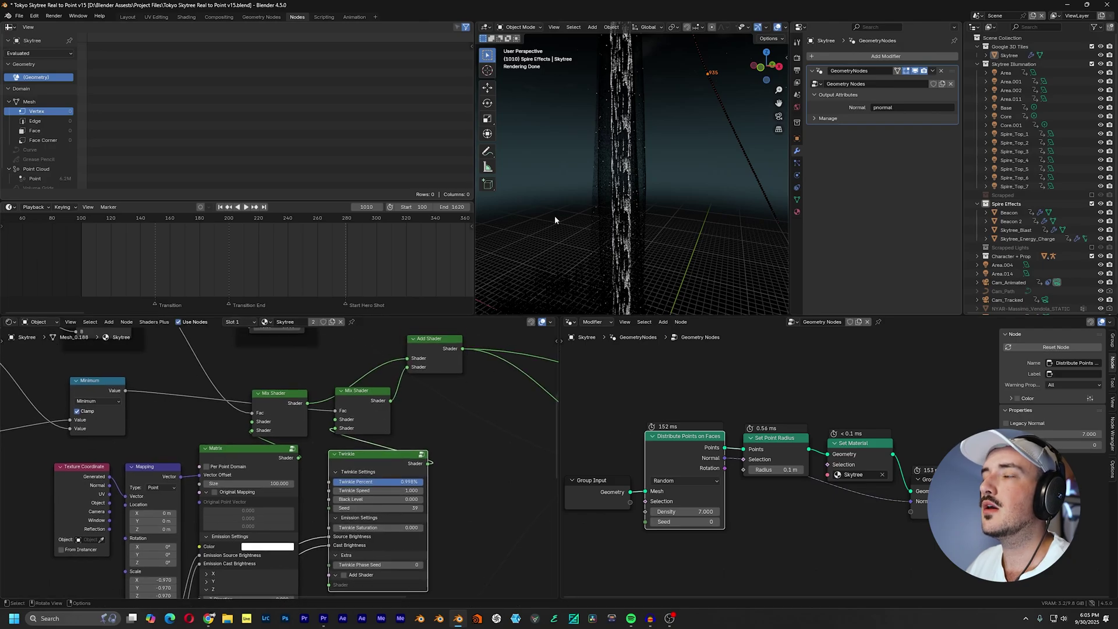
click(424, 368)
scroll(609, 225, down, 6)
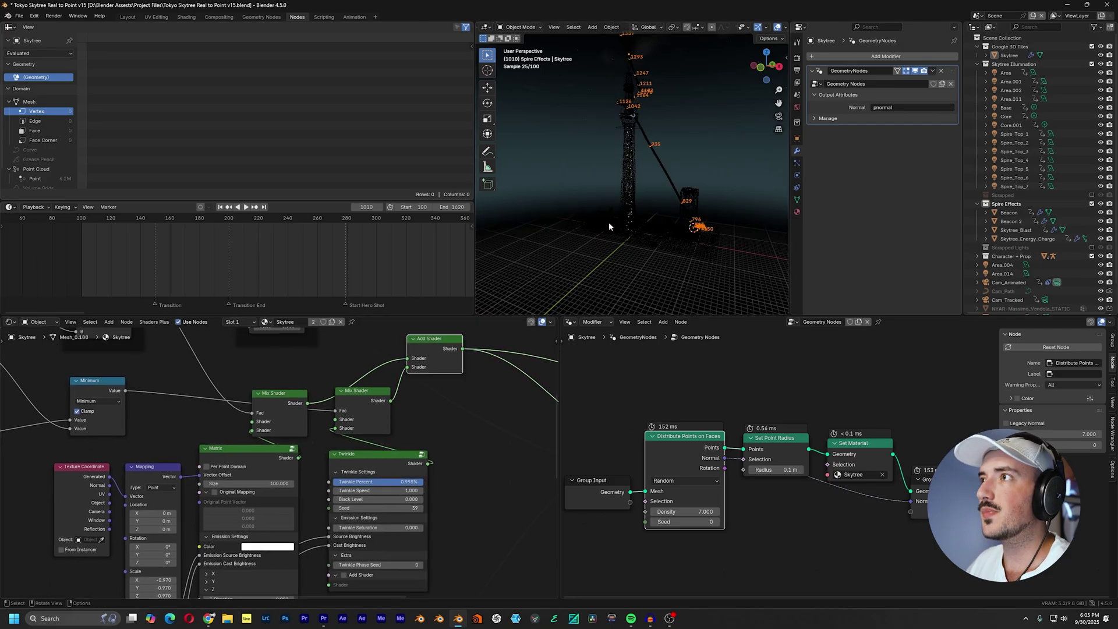
scroll(593, 237, up, 4)
key(m)
key(m)
ctrl+shift+click(399, 460)
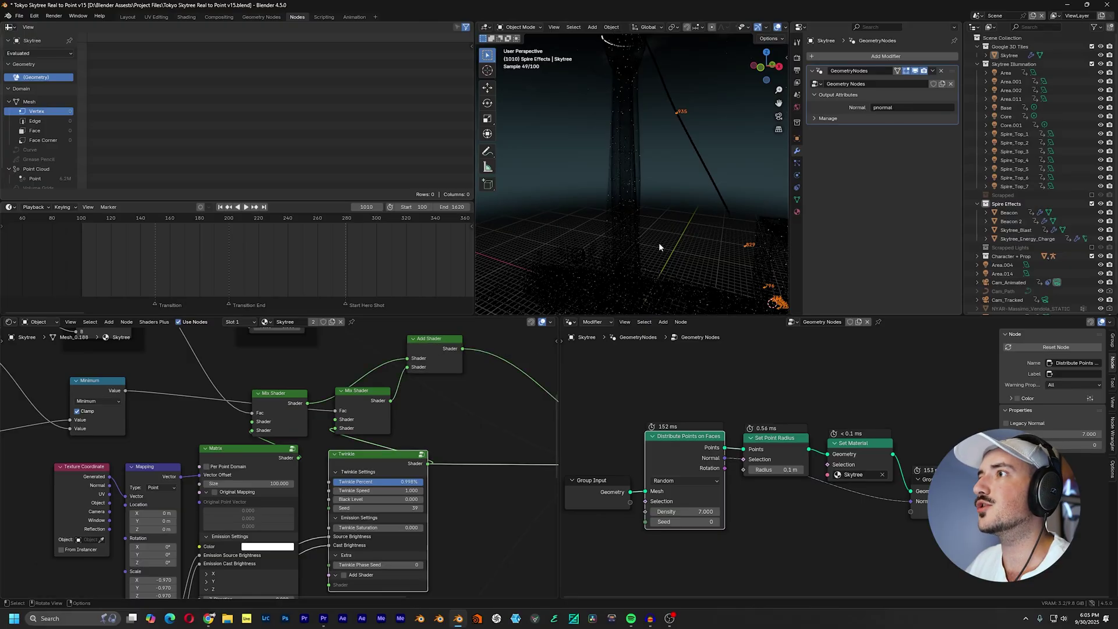
ctrl+shift+click(438, 364)
Examine the Principled BSDF fed by Skytree Packed Texture.png through the UVMap attribute
middle_drag(457, 423, 257, 428)
scroll(349, 414, down, 2)
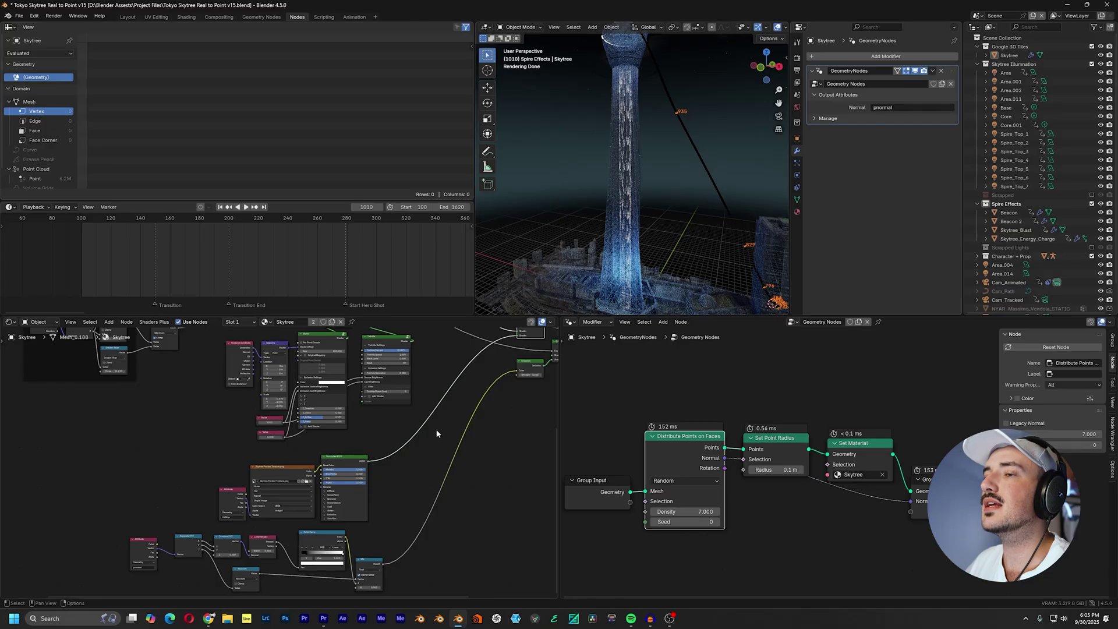
scroll(292, 465, up, 12)
middle_drag(405, 466, 347, 410)
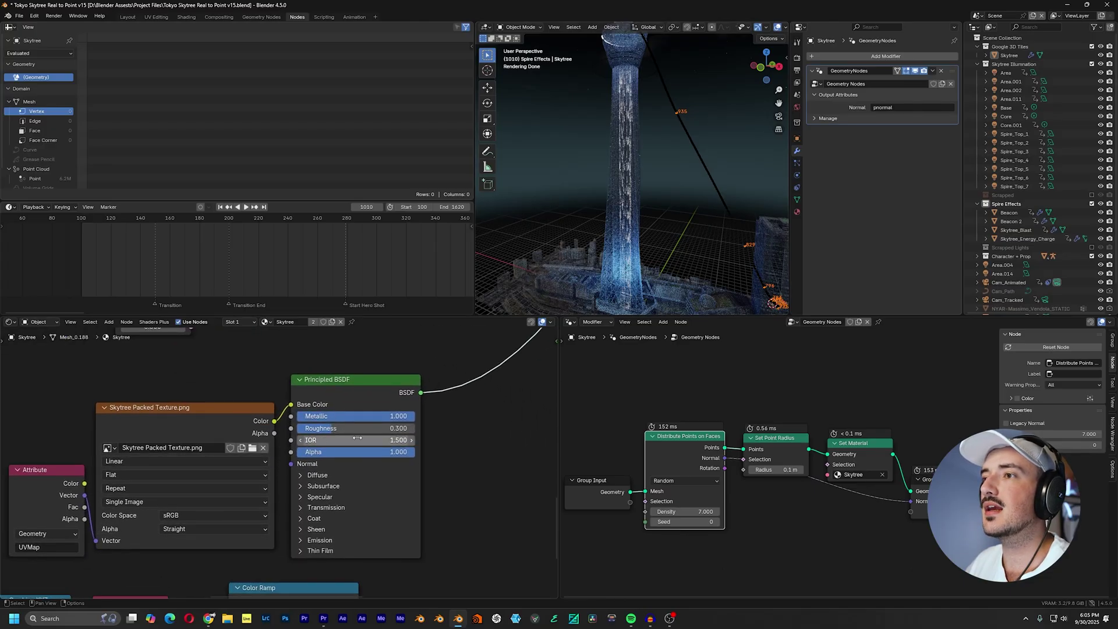
scroll(494, 422, down, 5)
middle_drag(495, 421, 335, 457)
Examine the pnormal Attribute chain through Separate XYZ, Combine XYZ, Layer Weight and Color Ramp to the Mix node
scroll(335, 457, down, 7)
middle_drag(406, 374, 385, 446)
middle_drag(319, 537, 481, 373)
scroll(418, 444, up, 8)
middle_drag(291, 472, 354, 448)
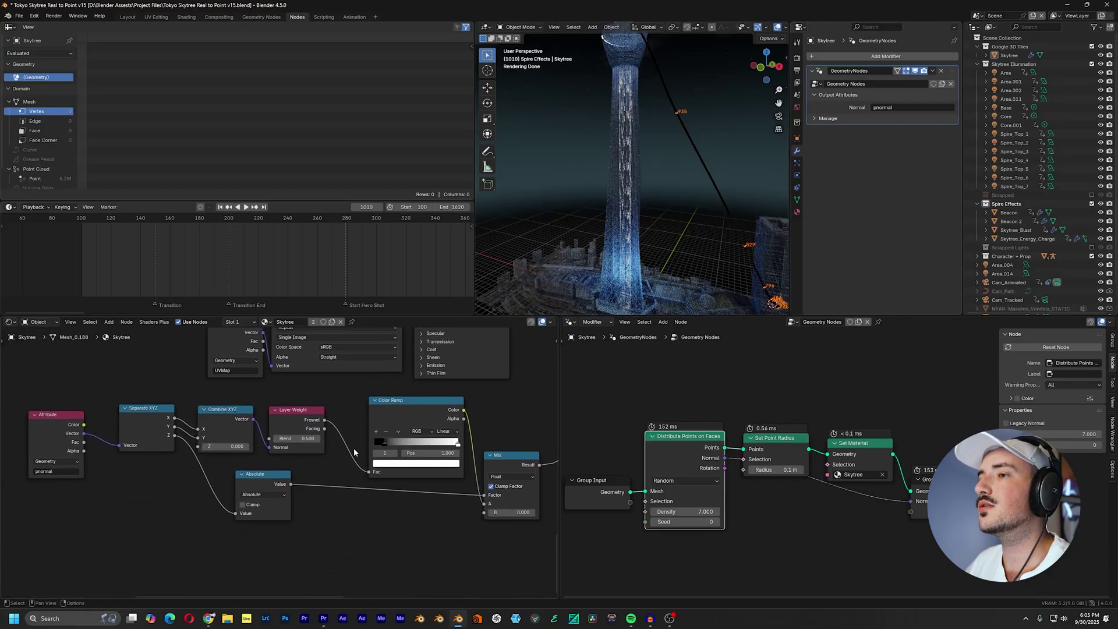
scroll(354, 448, down, 1)
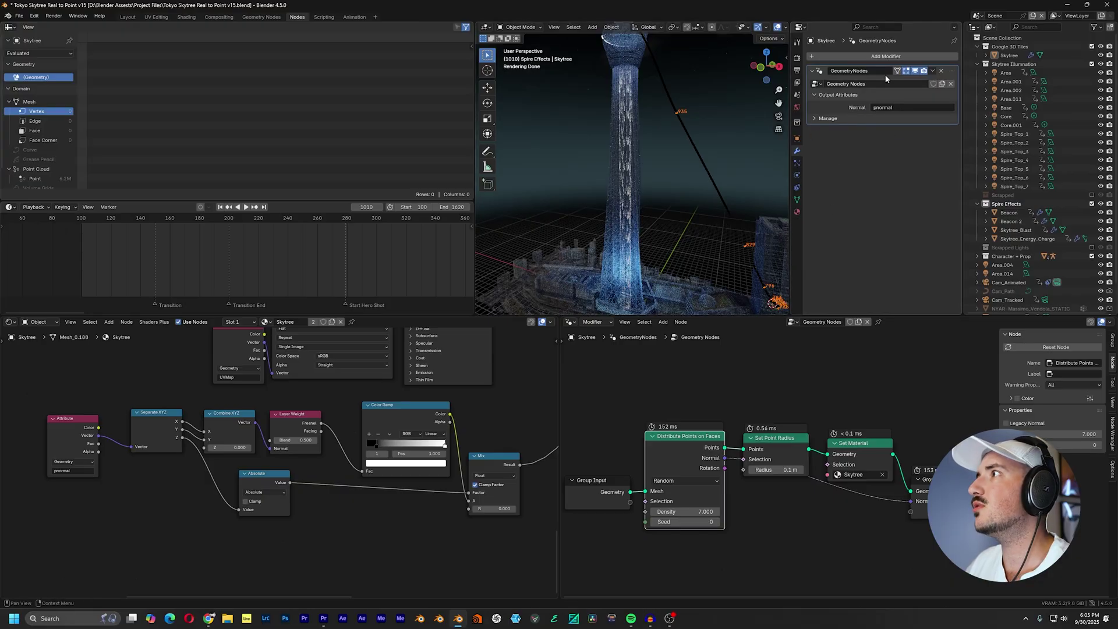
Point out the Distribute Points on Faces node's Normal output and preview the pnormal Attribute node on the tower
drag(704, 451, 708, 461)
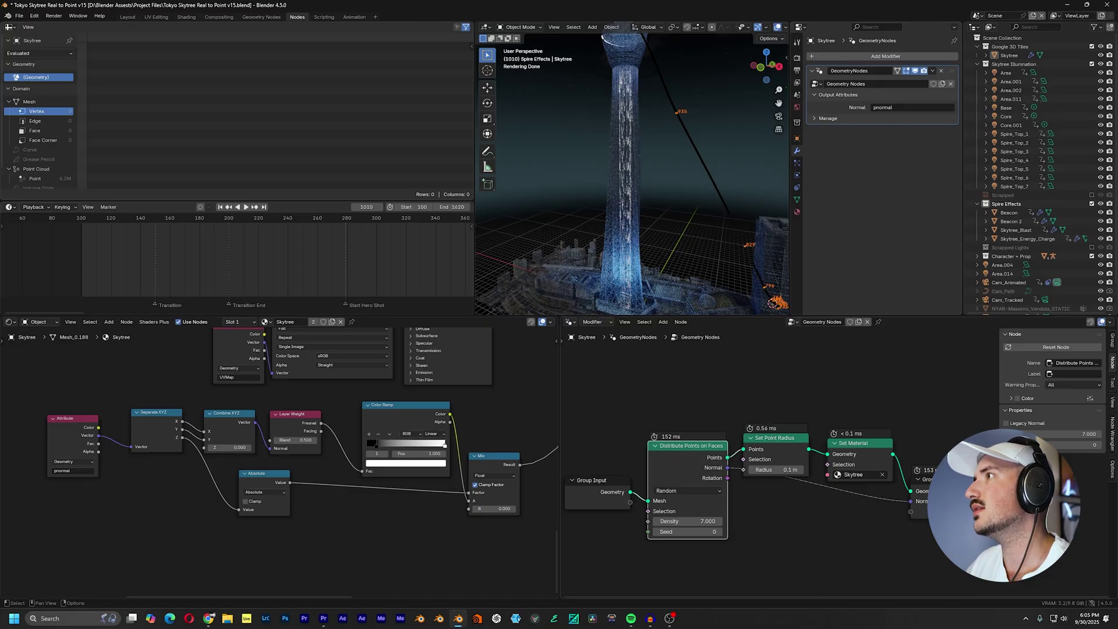
middle_drag(327, 488, 342, 494)
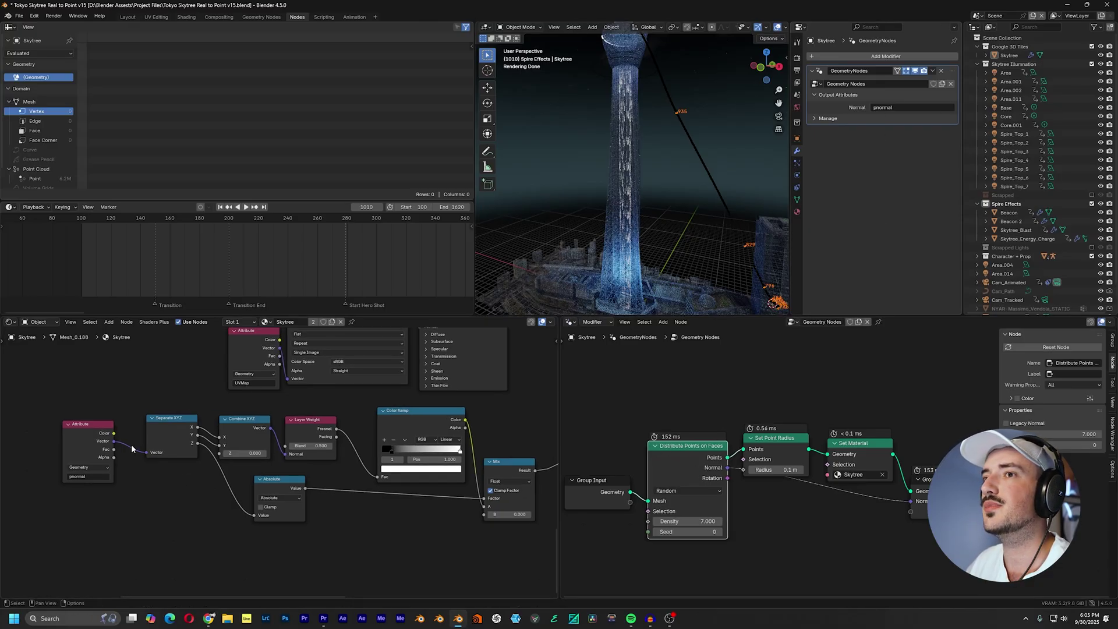
ctrl+shift+click(104, 431)
middle_drag(634, 184, 696, 120)
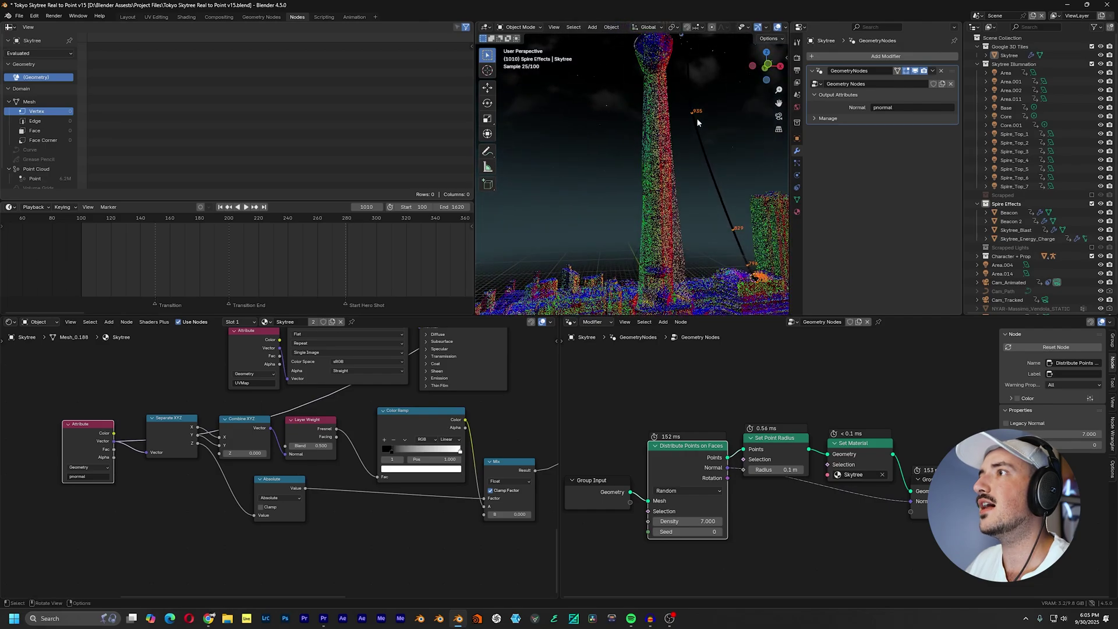
Preview the Layer Weight node's Fresnel on the tower and cut the link into its Normal input
scroll(699, 127, up, 2)
ctrl+shift+click(310, 428)
middle_drag(609, 221, 707, 239)
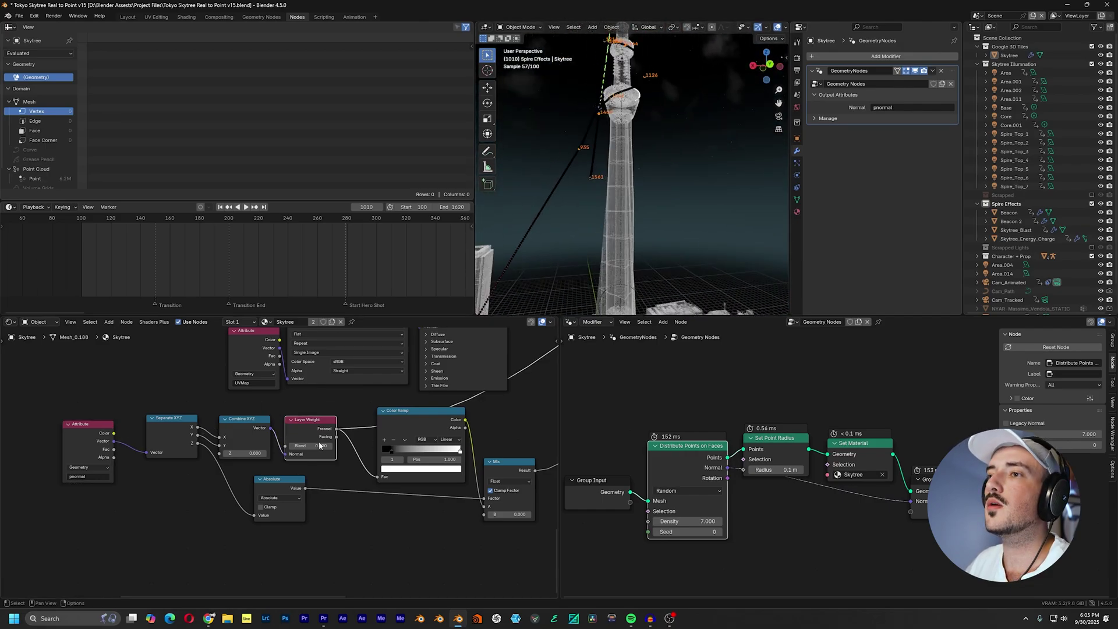
ctrl+right_drag(279, 438, 273, 450)
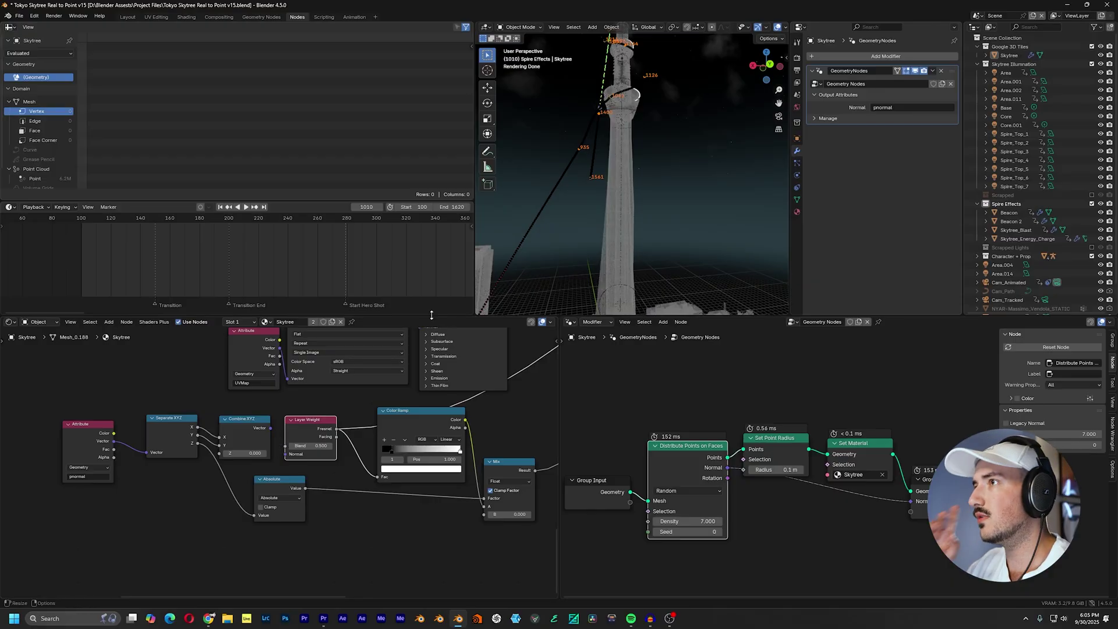
scroll(567, 281, up, 7)
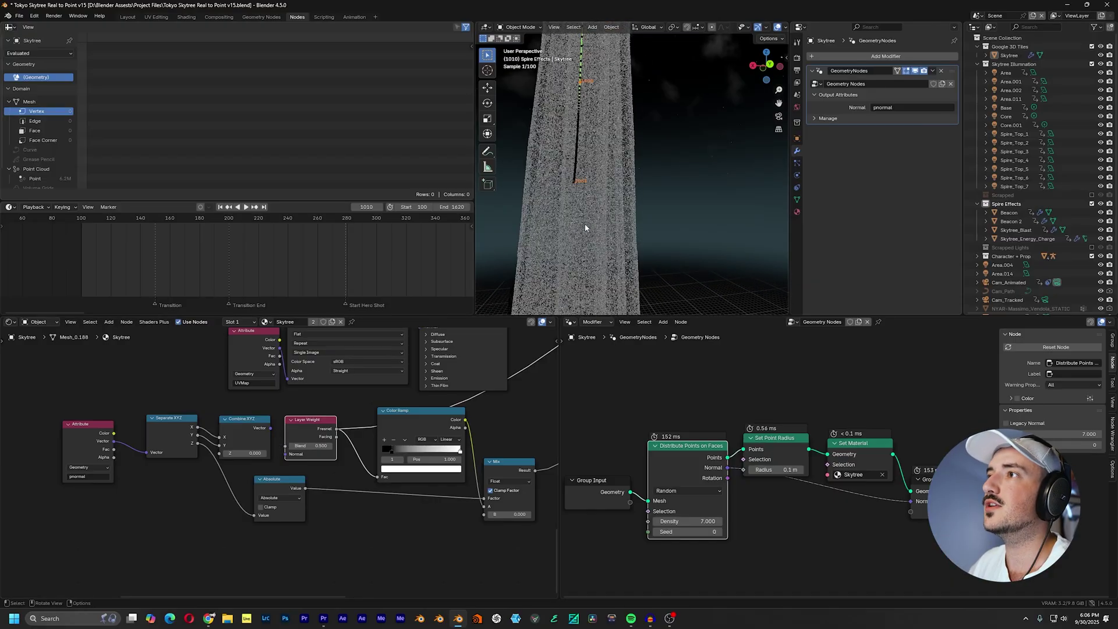
Fly in to examine the tower's points up close and preview the Combine XYZ node's output on them
key(shift+grave)
key(w)
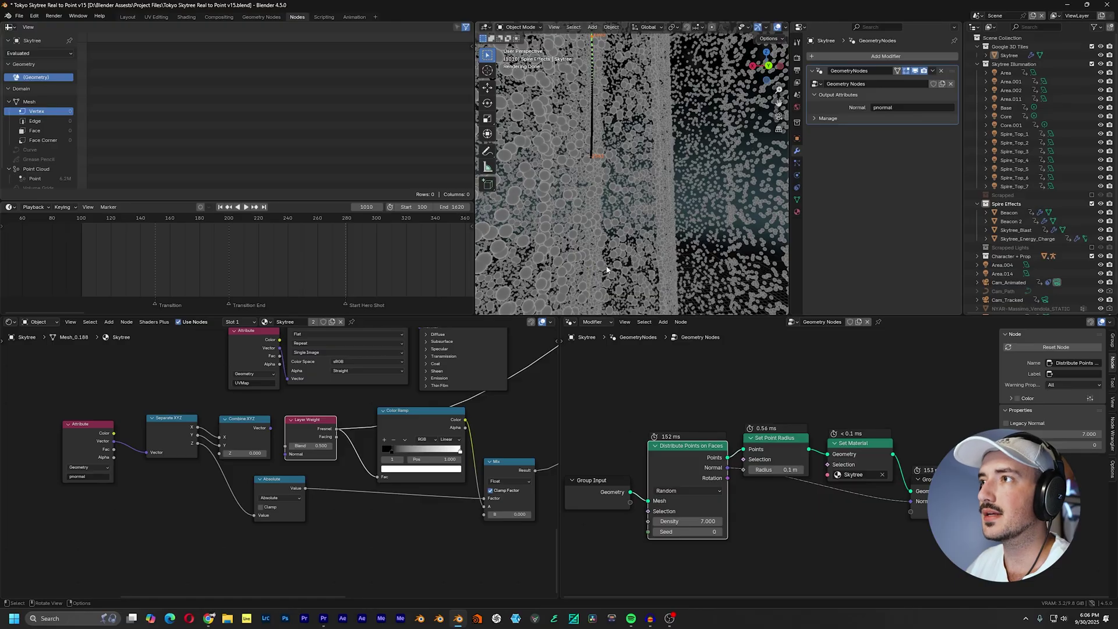
ctrl+shift+click(256, 435)
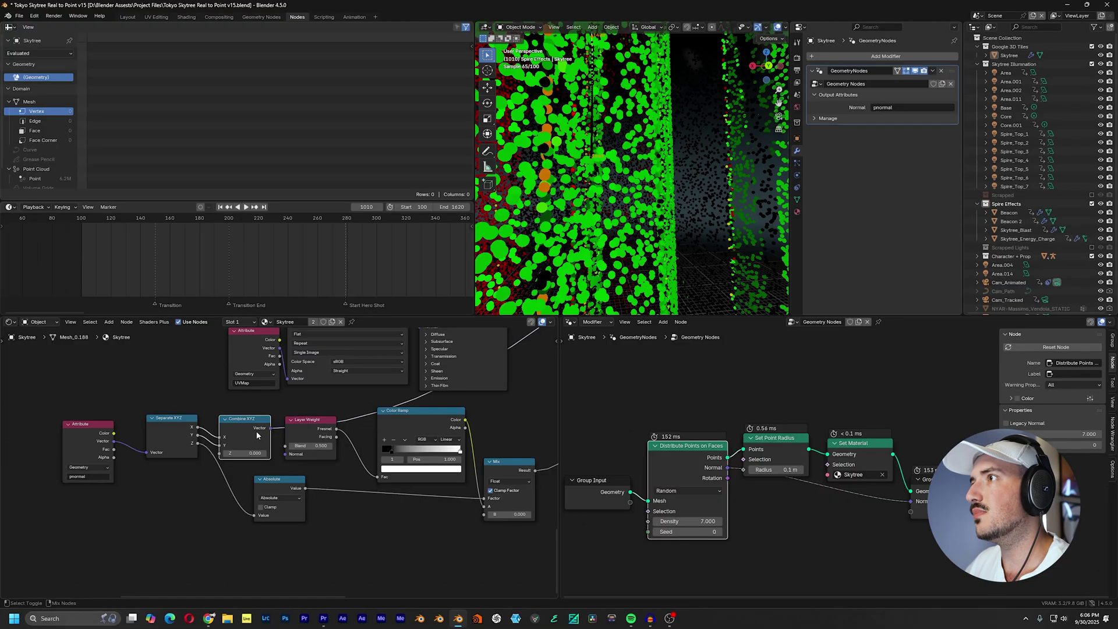
scroll(623, 238, down, 5)
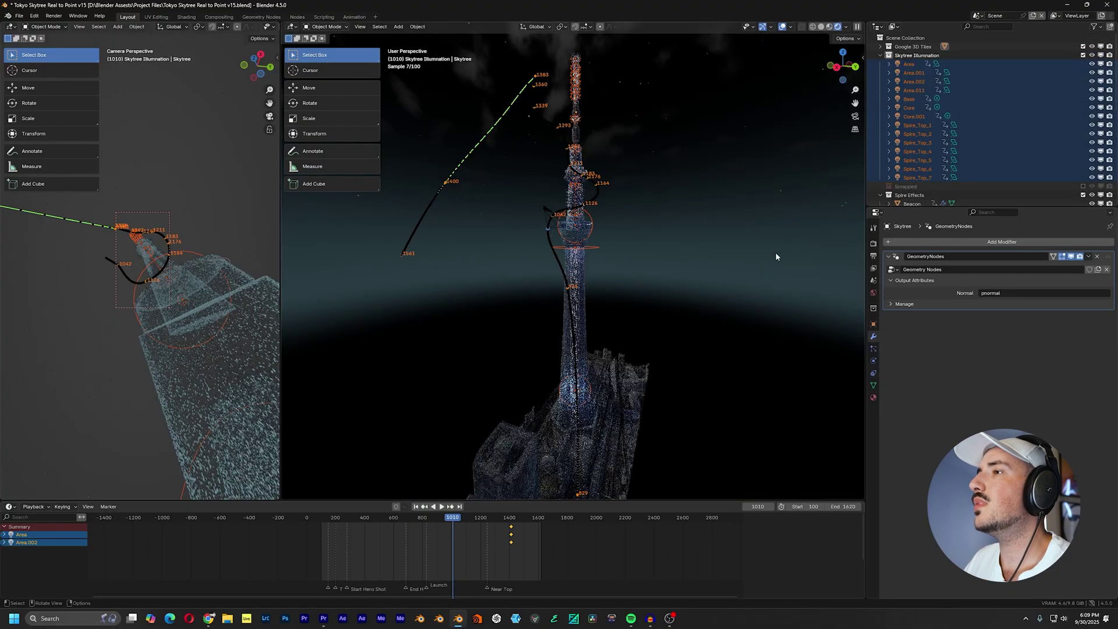
Hide the Cam_Animated object in the viewport and view the tower without its camera path
middle_drag(776, 256, 678, 272)
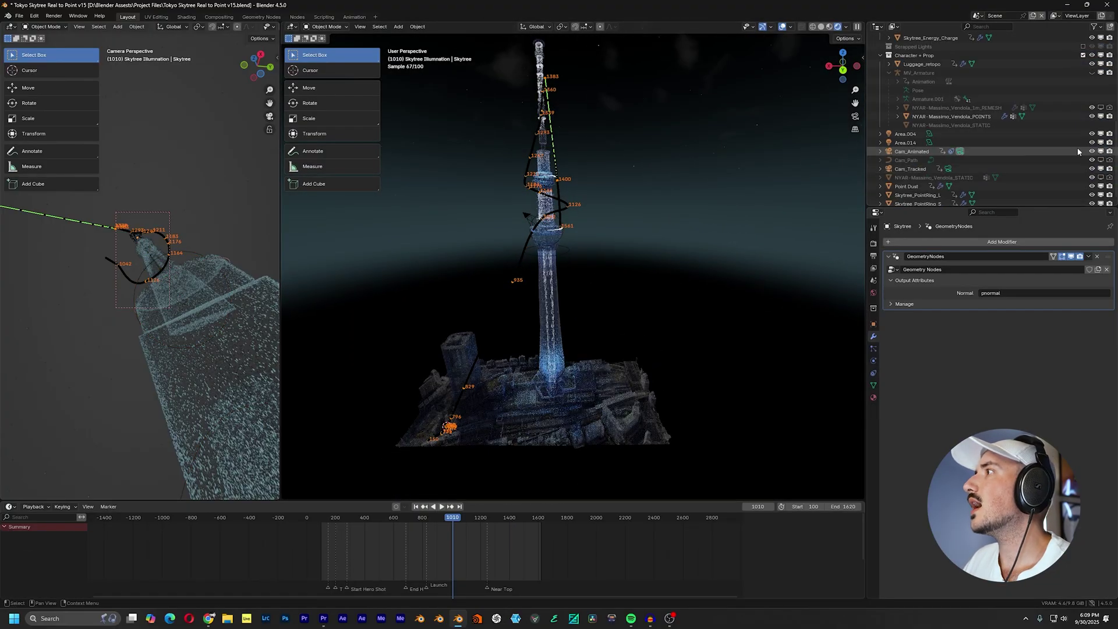
click(1091, 151)
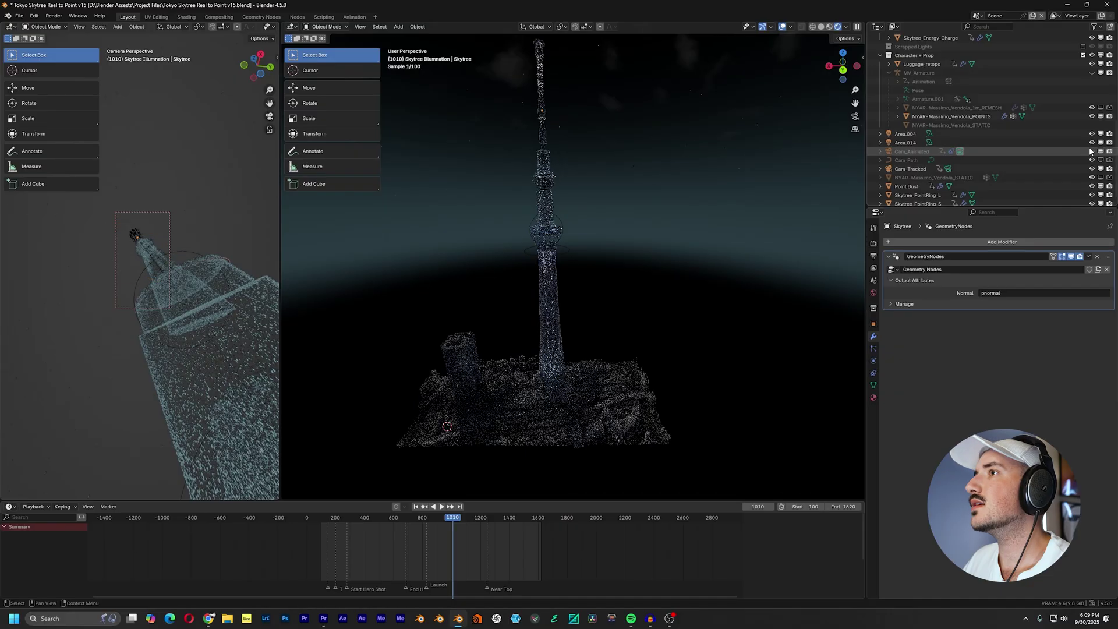
middle_drag(705, 222, 804, 220)
Select all objects in the Skytree Illumination collection and hide them to view the tower unlit
scroll(953, 138, up, 7)
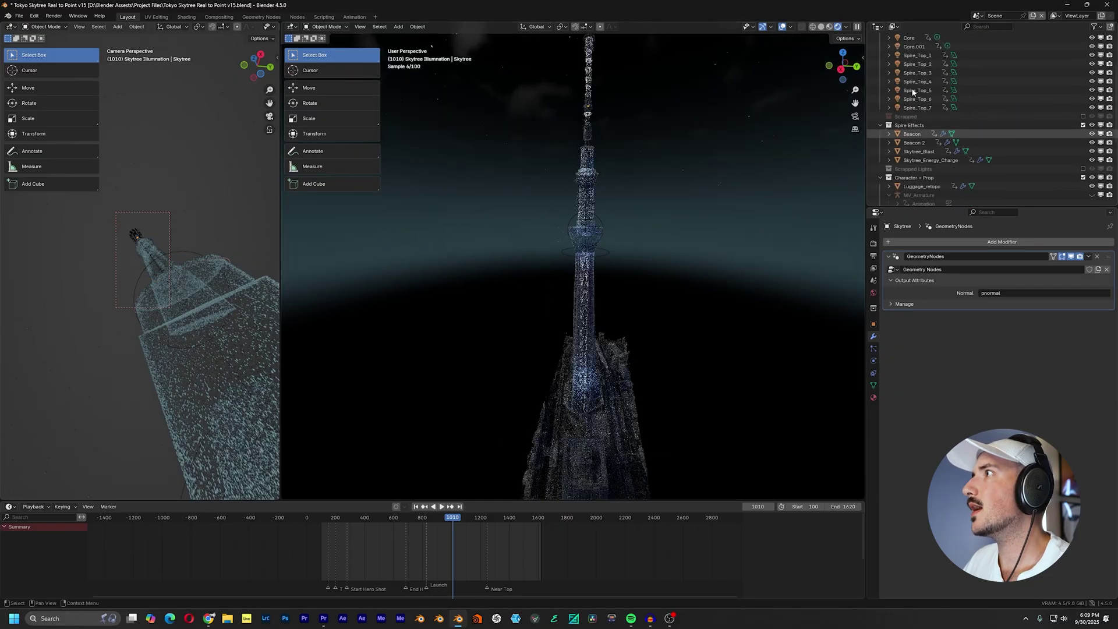
scroll(918, 160, up, 4)
right_click(908, 57)
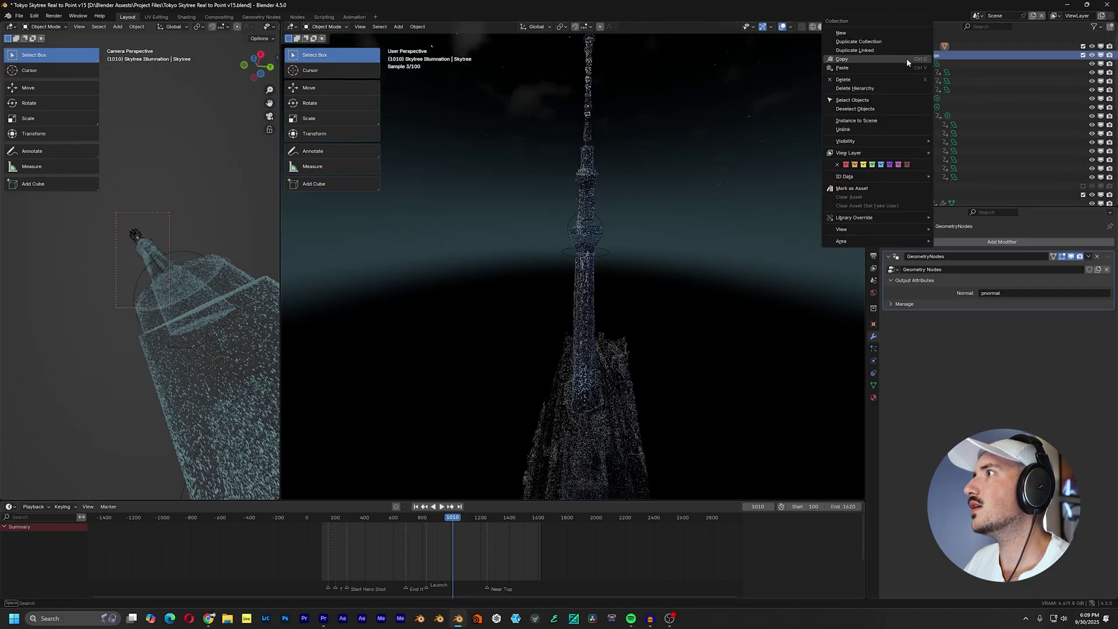
click(870, 99)
mouse_move(696, 240)
middle_down()
mouse_move(759, 233)
mouse_move(679, 255)
middle_up()
key(h)
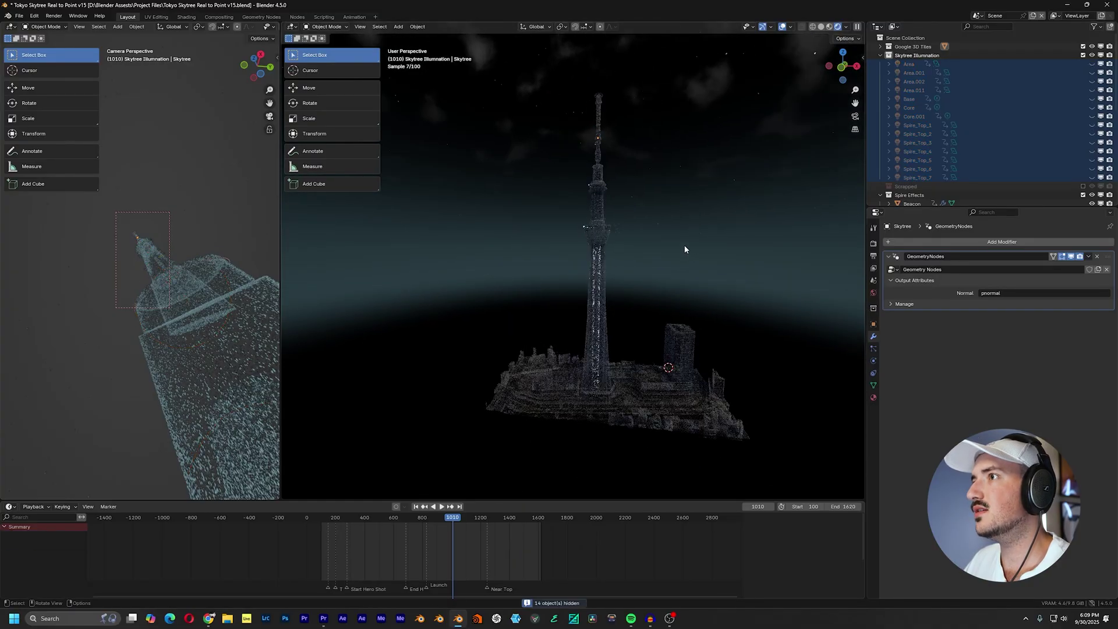
scroll(741, 257, up, 4)
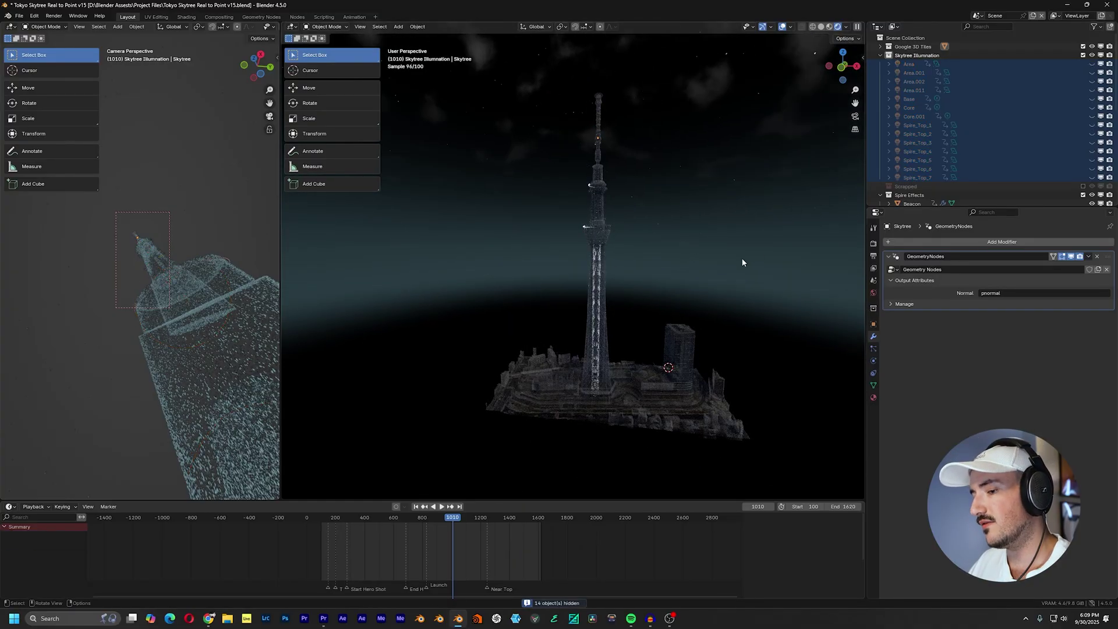
Reveal the hidden lights with Cam_Animated kept hidden, and try moving the Skytree Illumination lights along the X axis
key(alt+h)
key(g)
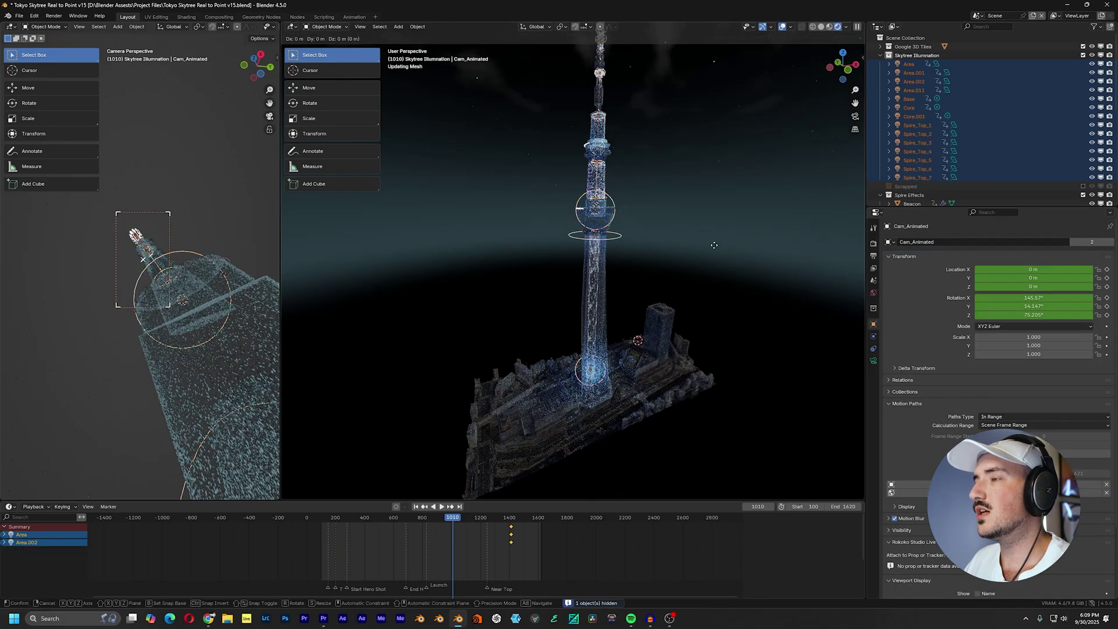
key(x)
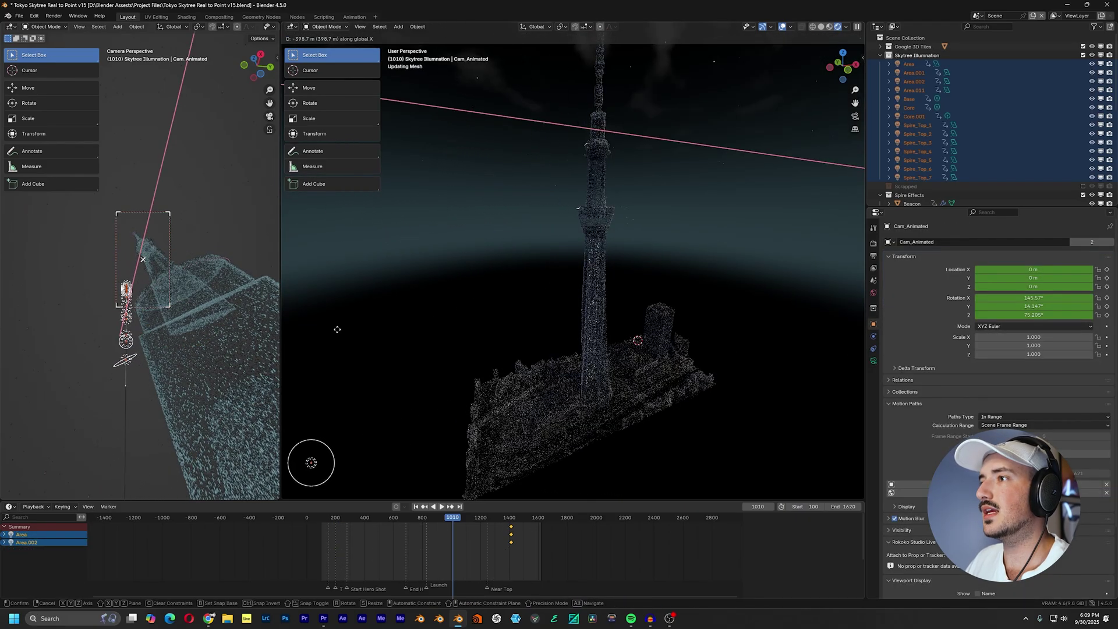
right_click(338, 329)
middle_drag(688, 340, 657, 313)
scroll(695, 279, down, 3)
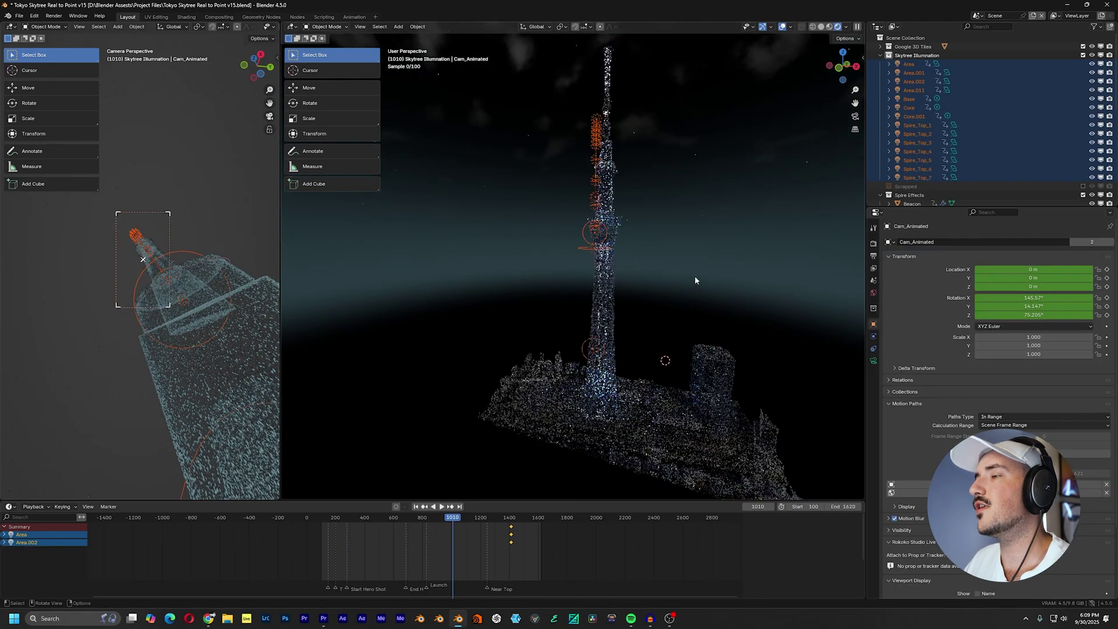
Deselect the lights and examine the illuminated tower shaft up close
middle_drag(651, 270, 610, 285)
click(642, 291)
scroll(635, 308, up, 5)
scroll(635, 315, up, 3)
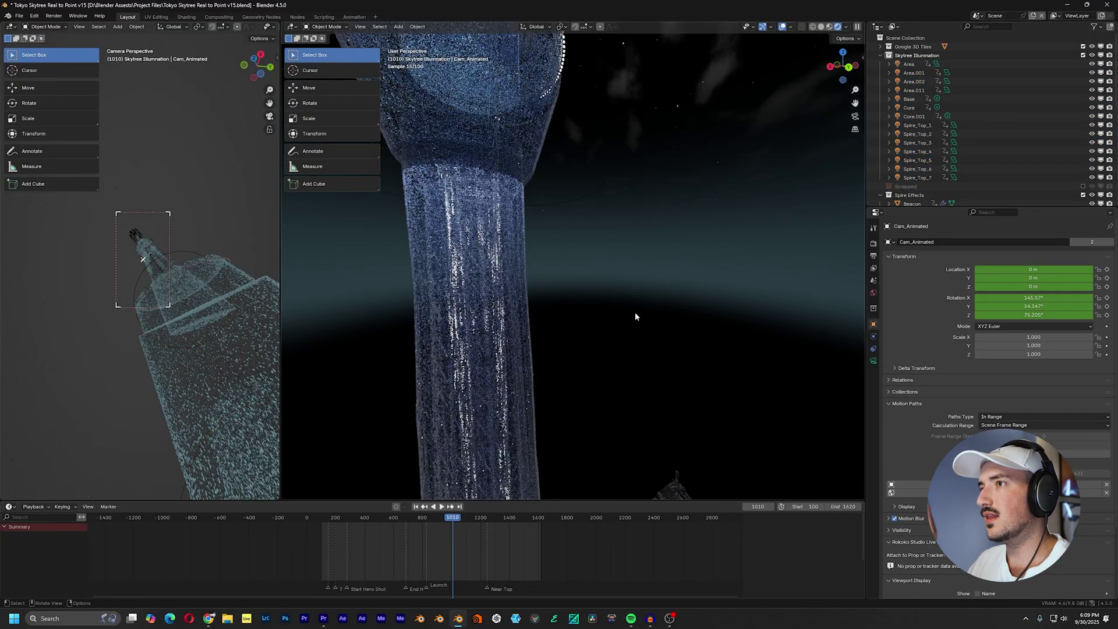
scroll(636, 313, down, 6)
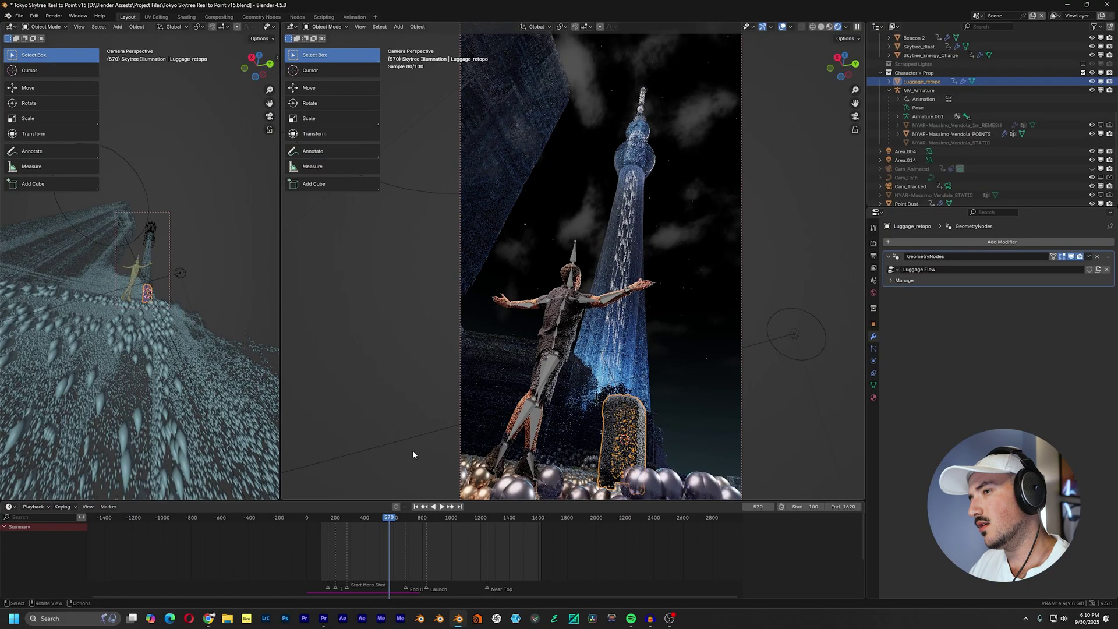
Select the character's point-cloud object, frame it in the view and examine it against the tower
click(566, 339)
key(KP_Decimal)
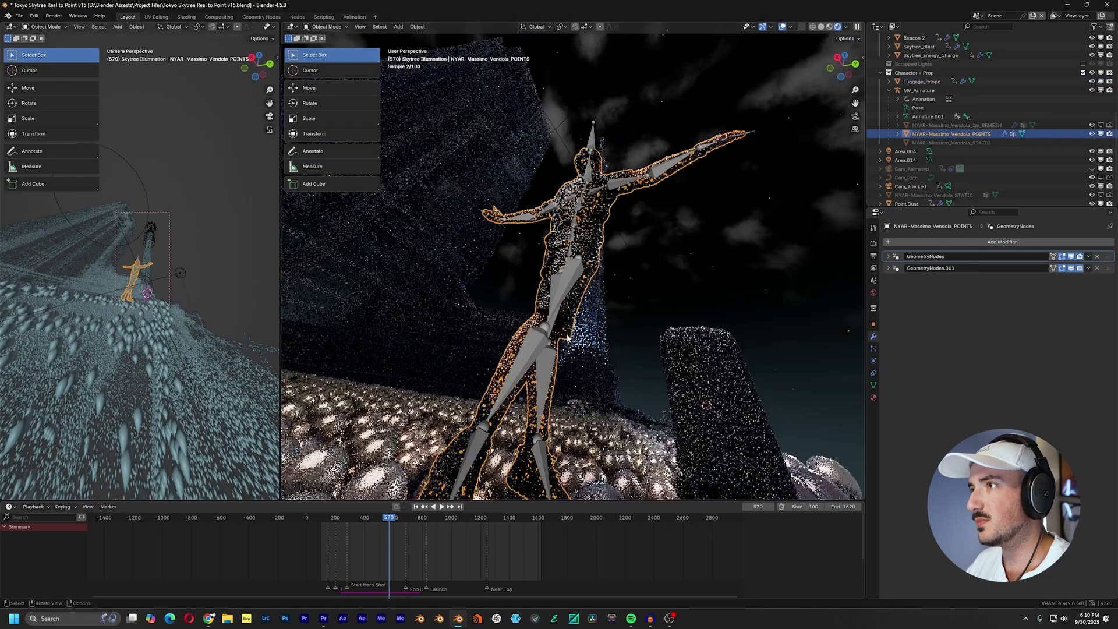
scroll(636, 285, down, 6)
middle_drag(635, 284, 686, 228)
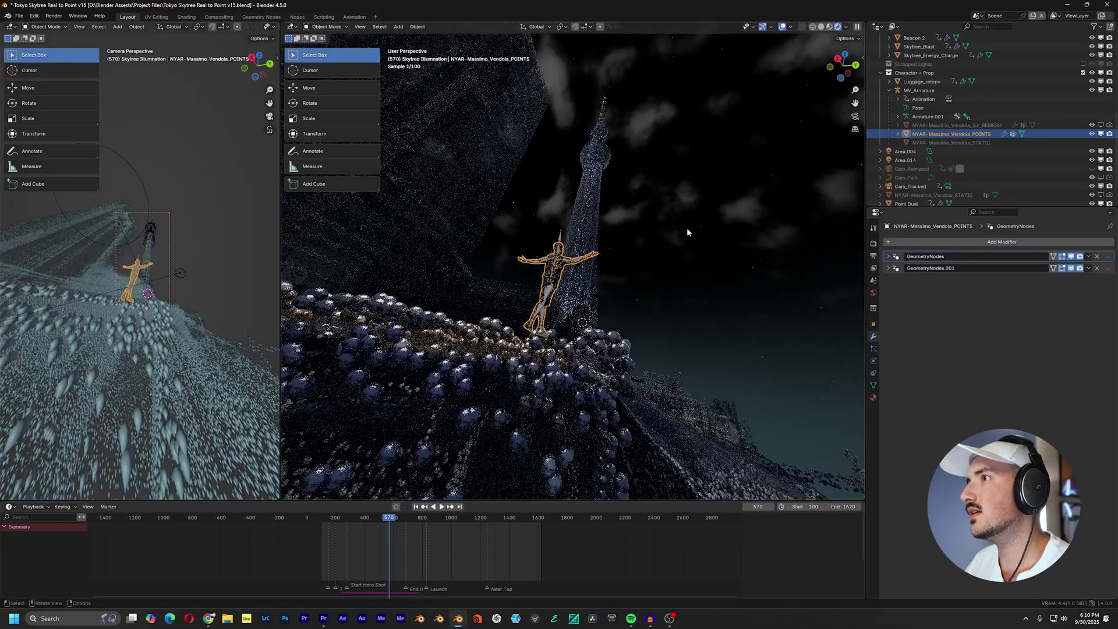
Select the Area.004 disk light beside the character and examine its settings and effect through the camera
key(a)
click(677, 285)
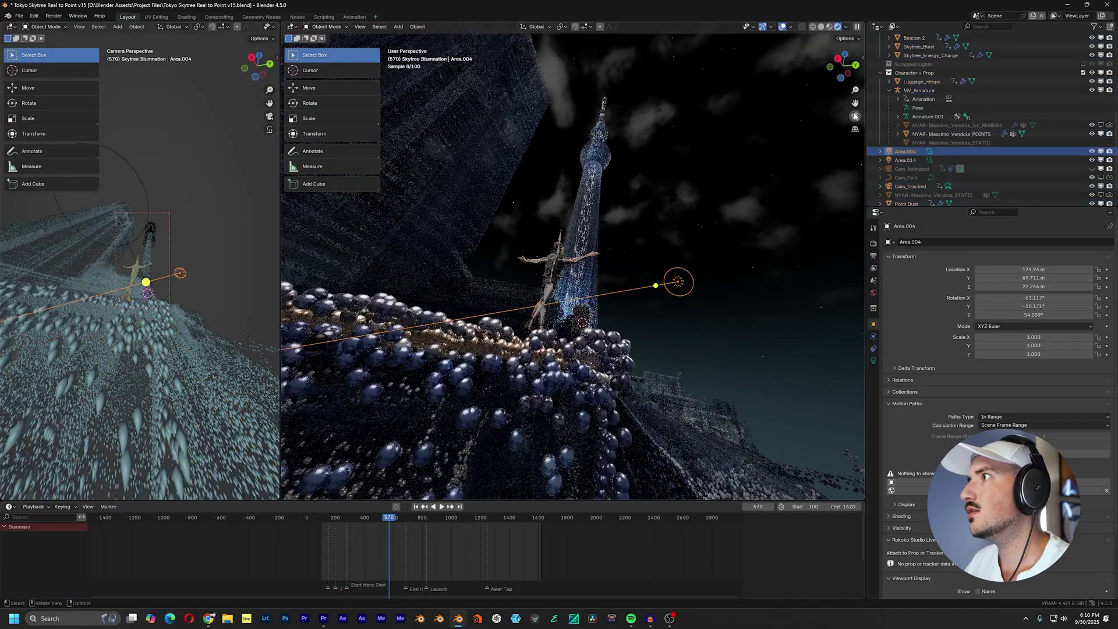
key(KP_0)
click(685, 202)
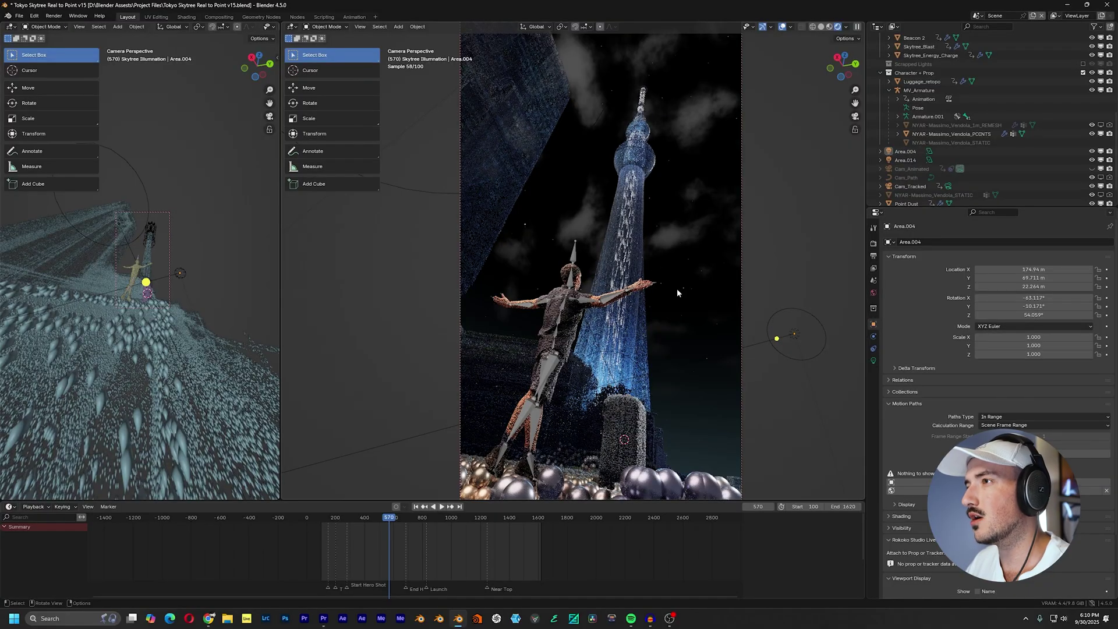
click(790, 337)
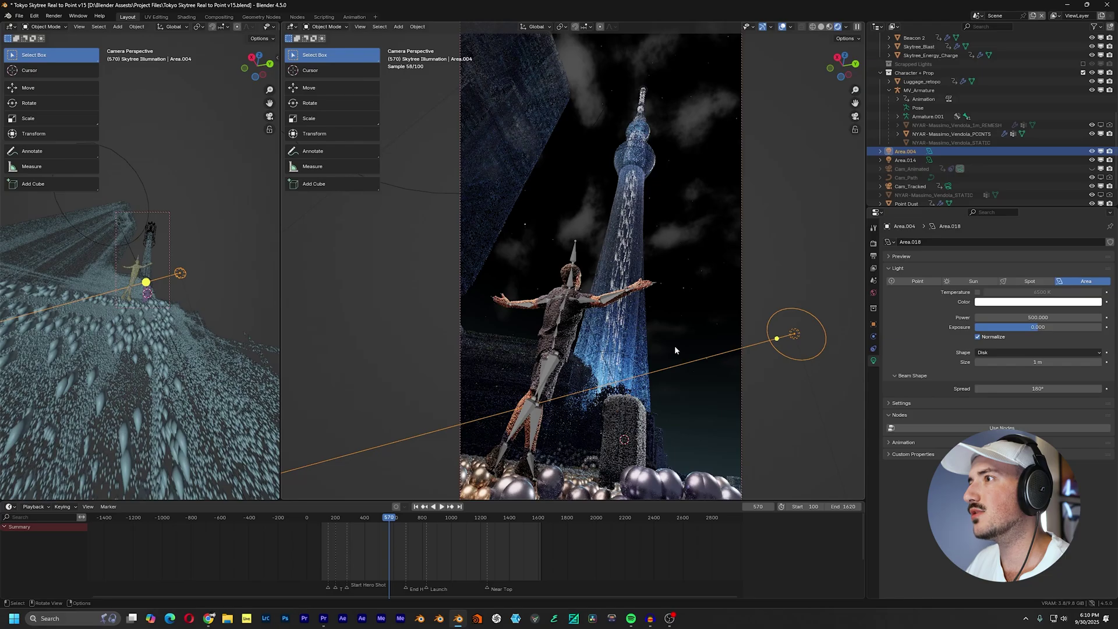
Select the Area.014 light above the character, hide it and view the scene through the camera
middle_drag(675, 350, 589, 263)
click(906, 160)
click(998, 301)
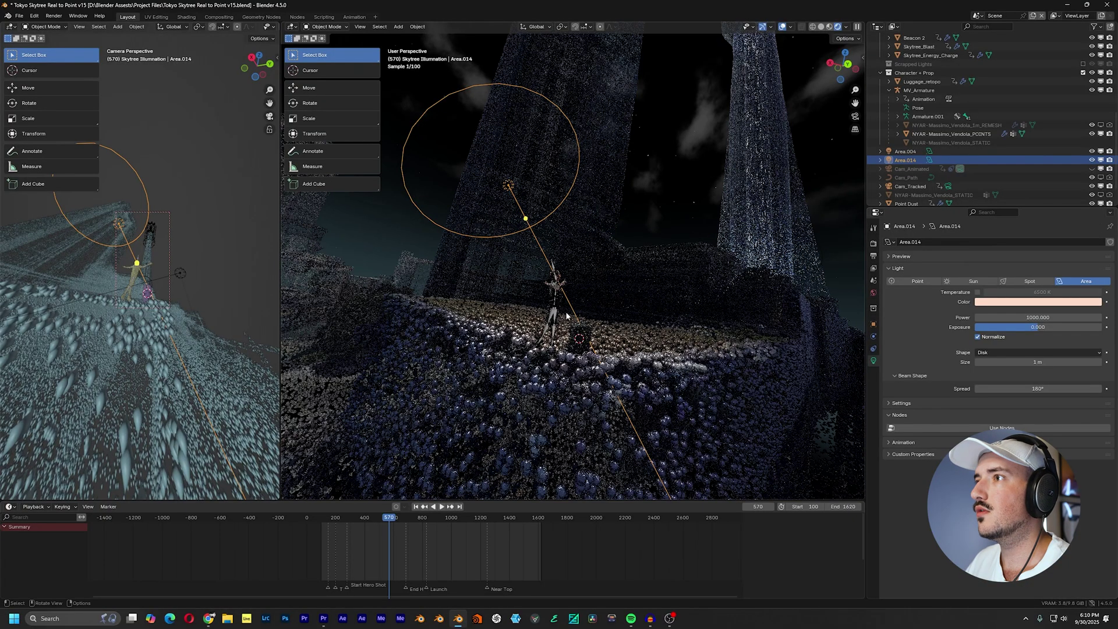
key(h)
key(KP_0)
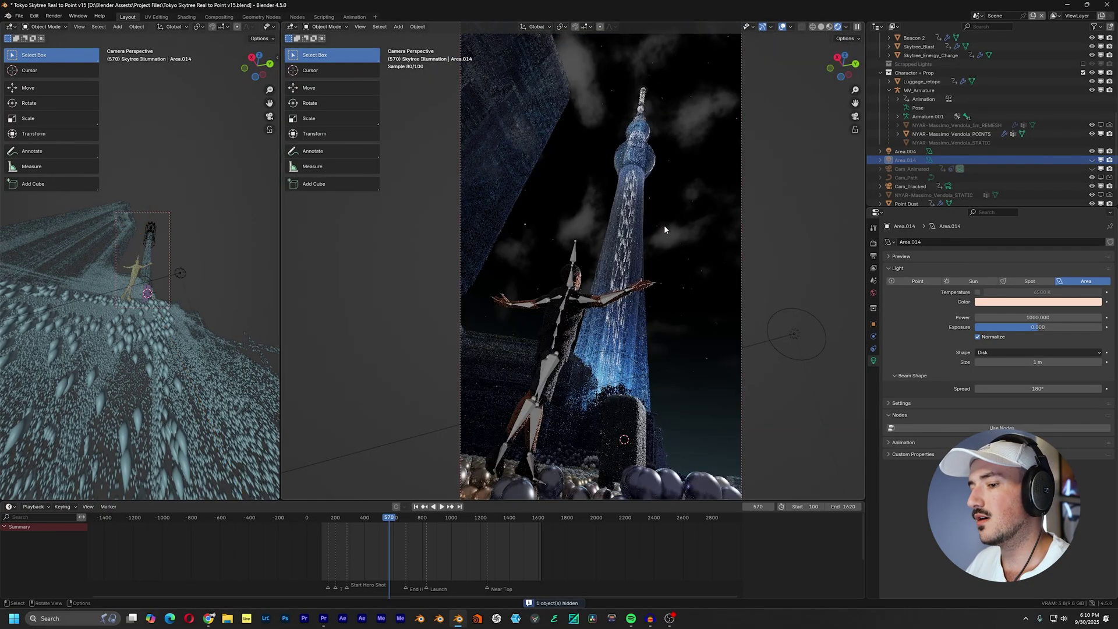
Turn off the viewport overlays and make the Area.014 light visible again
key(shift+alt+z)
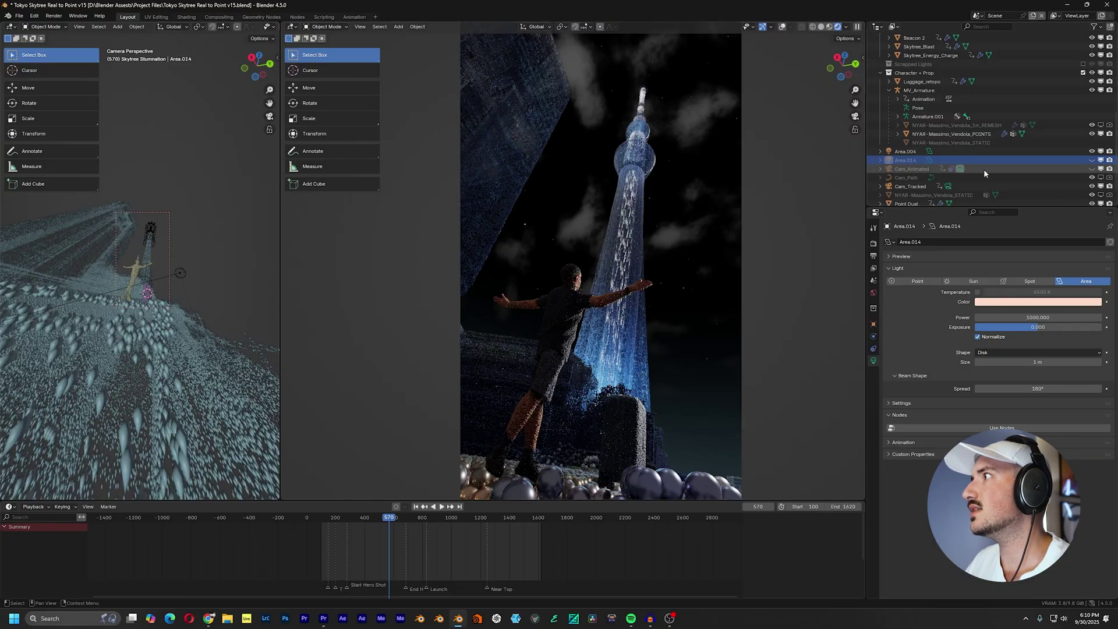
click(1092, 160)
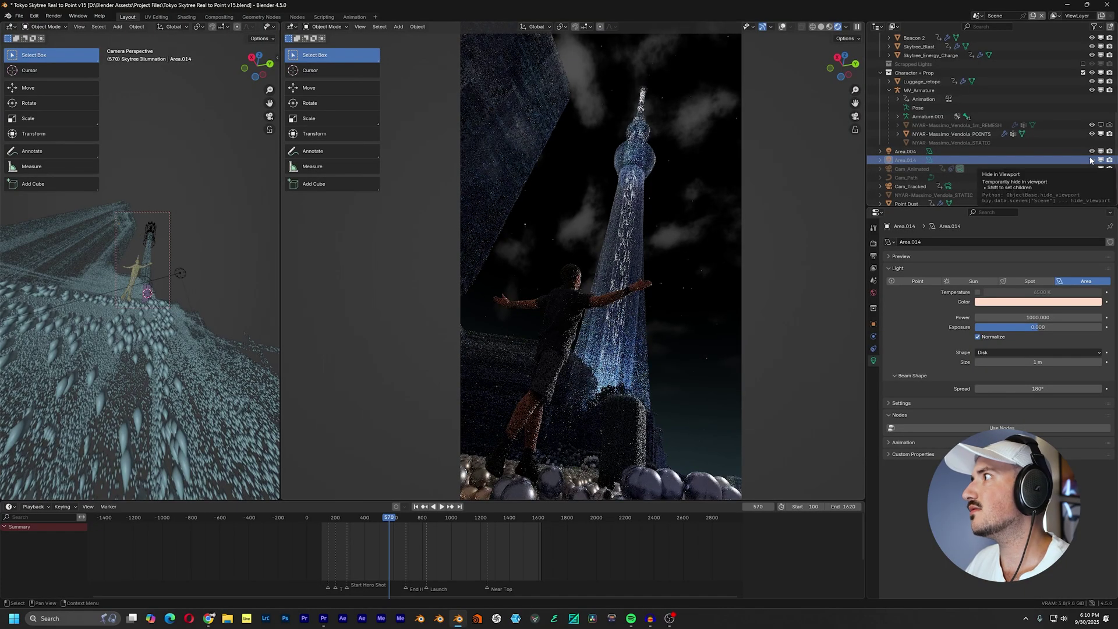
click(1092, 160)
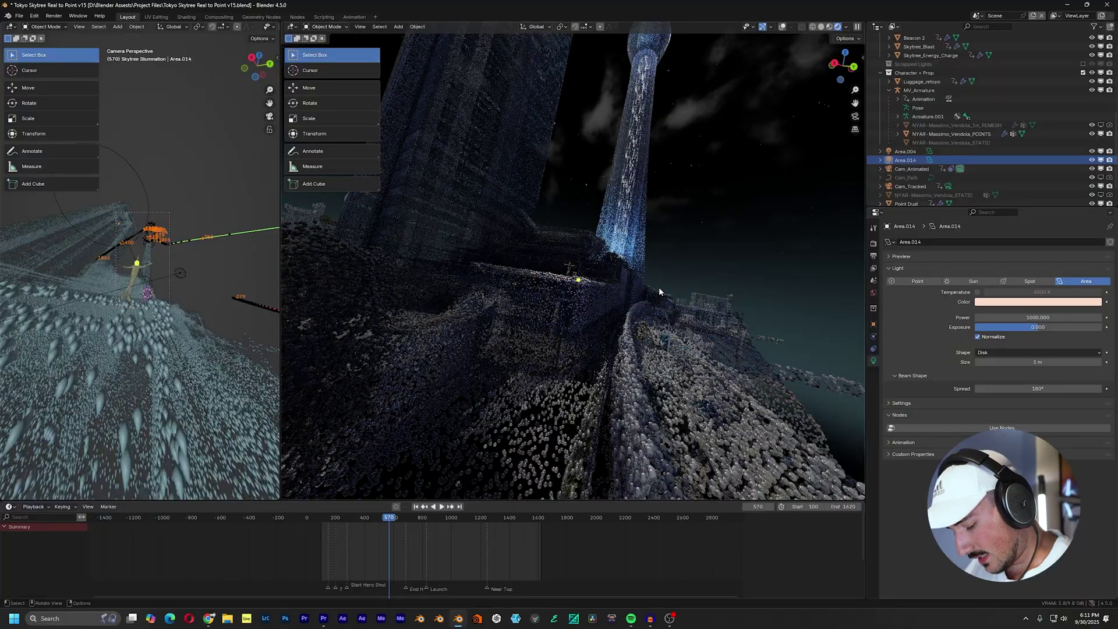
Examine the sky around the tower and the World.002 shader nodes that build it
middle_drag(659, 288, 645, 323)
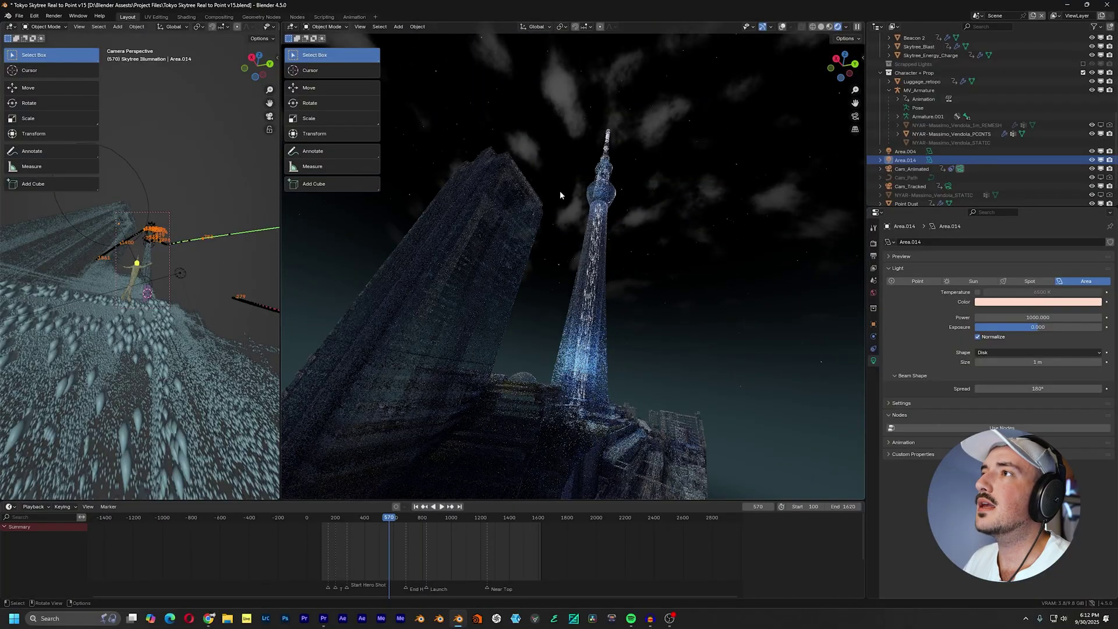
middle_drag(636, 151, 596, 124)
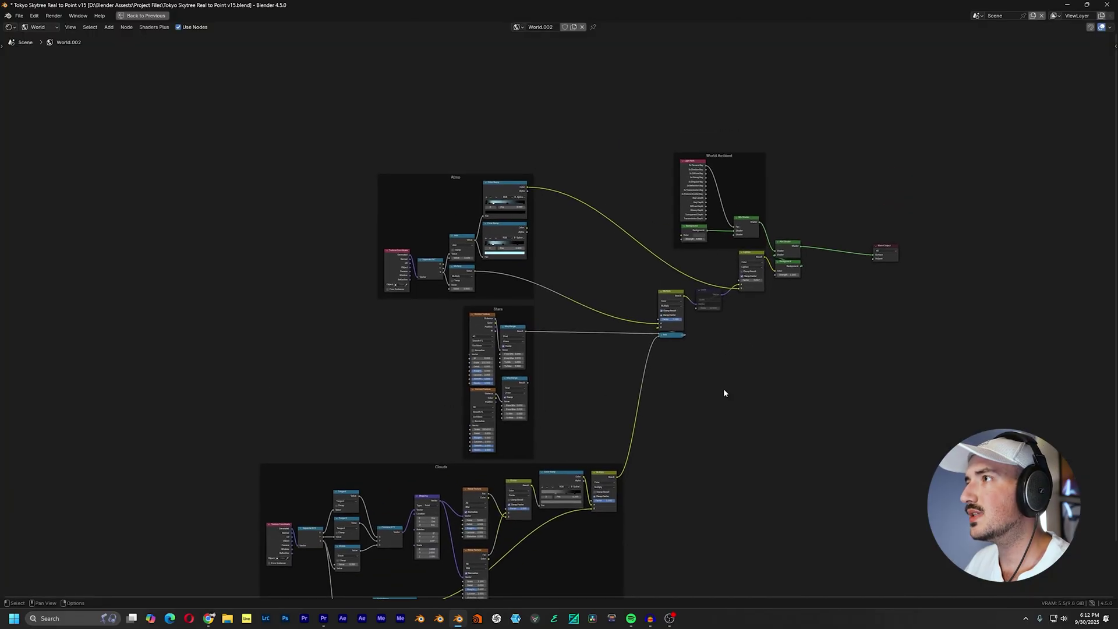
scroll(728, 392, up, 4)
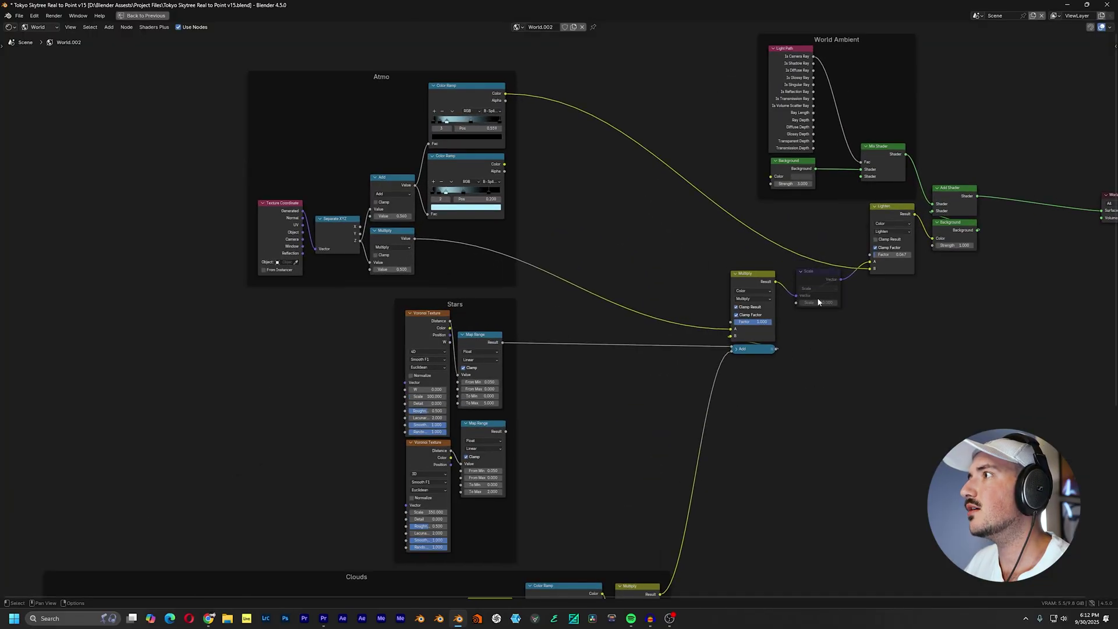
key(ctrl+space)
scroll(308, 397, up, 3)
middle_drag(878, 414, 716, 417)
Preview the Background node of the World Ambient group on its own as the world output
scroll(702, 427, up, 7)
middle_drag(630, 361, 665, 451)
ctrl+shift+click(577, 379)
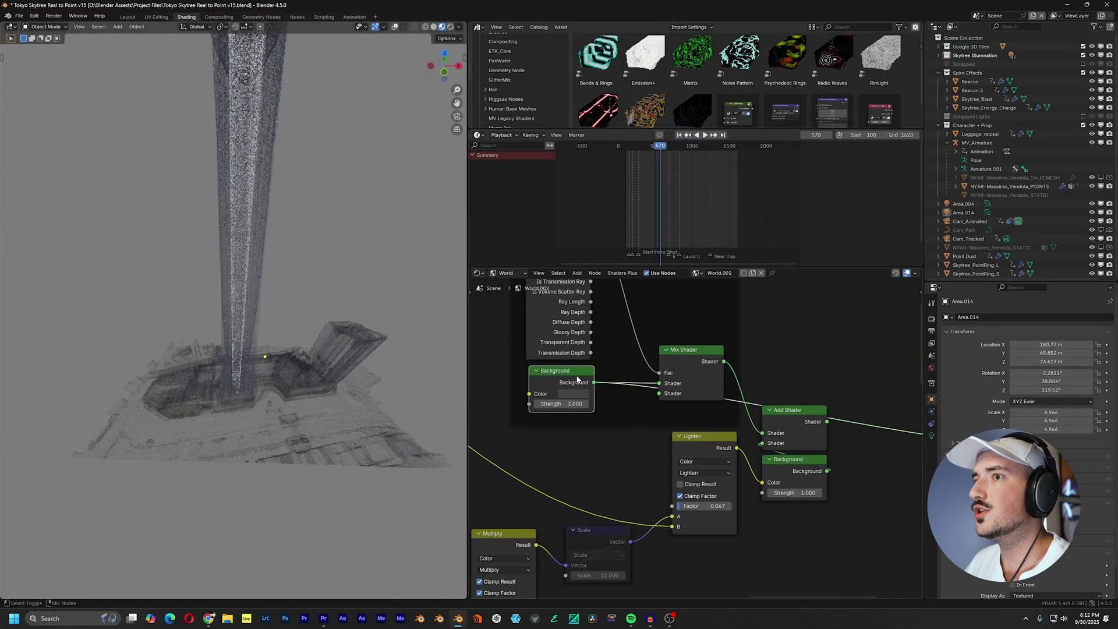
middle_drag(592, 419, 616, 464)
scroll(617, 464, down, 2)
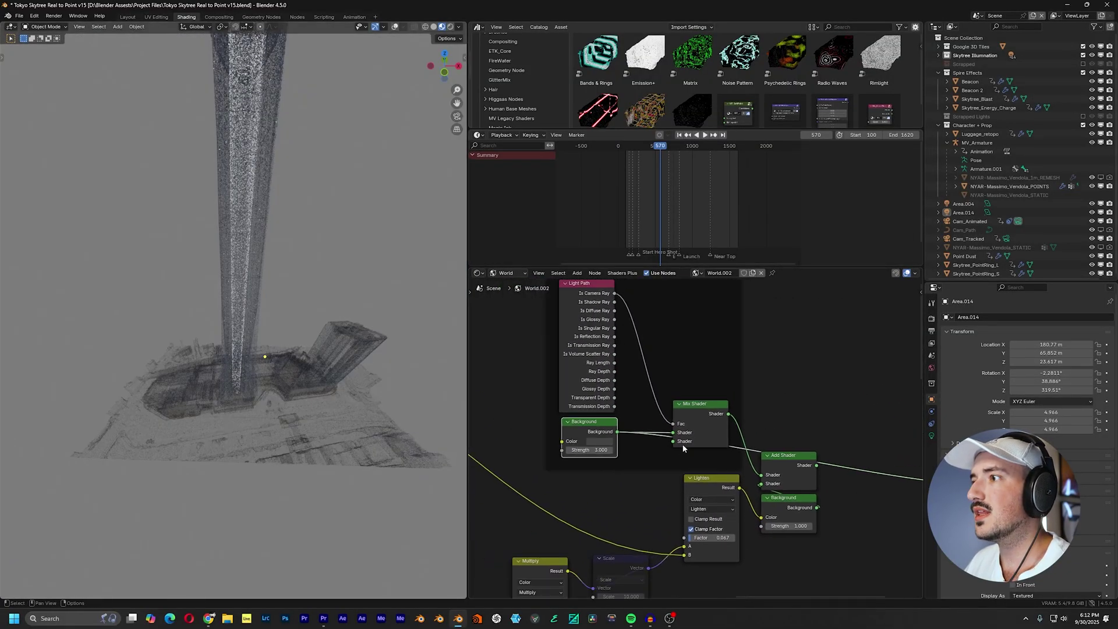
Preview the World Ambient Mix Shader, examine its Light Path camera-ray input, and reconnect the Add Shader to the world output
ctrl+shift+click(708, 414)
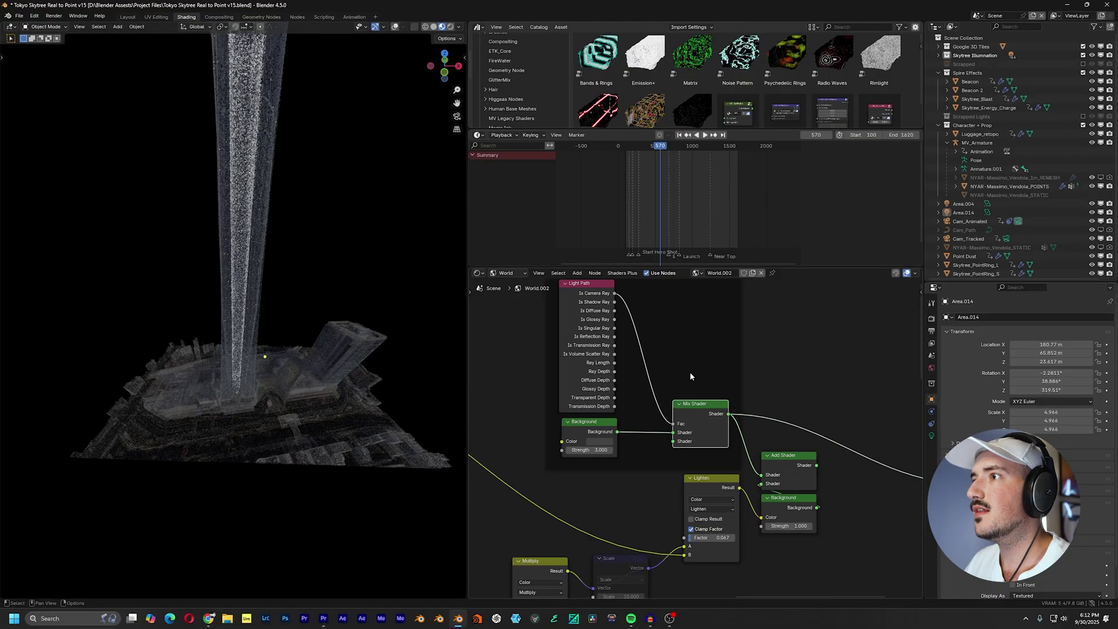
middle_drag(689, 371, 691, 387)
middle_drag(322, 364, 279, 354)
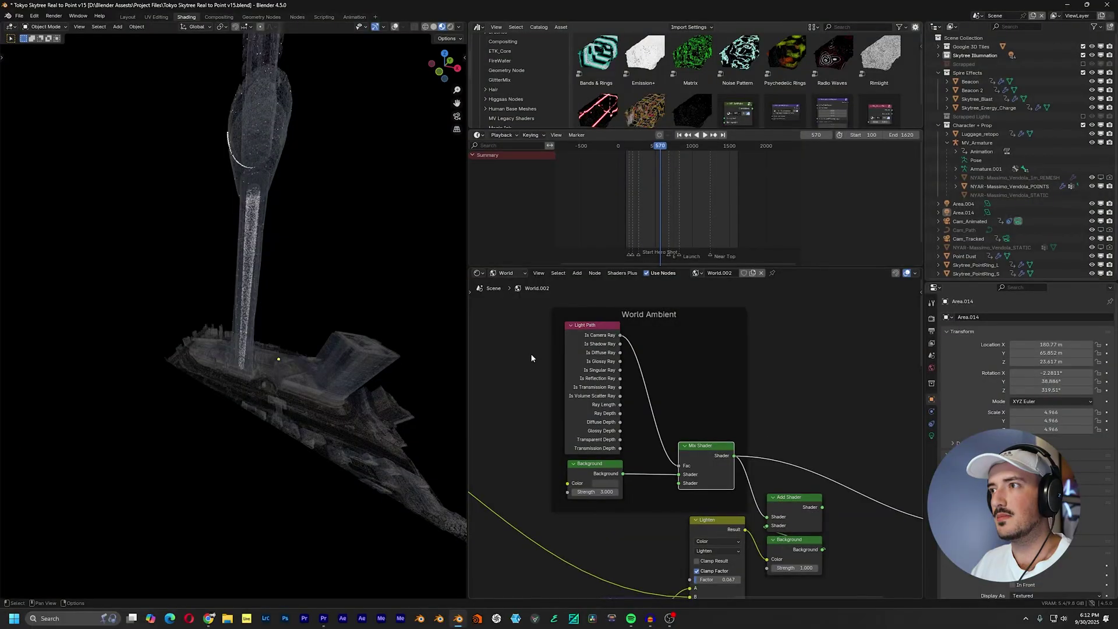
scroll(488, 361, up, 5)
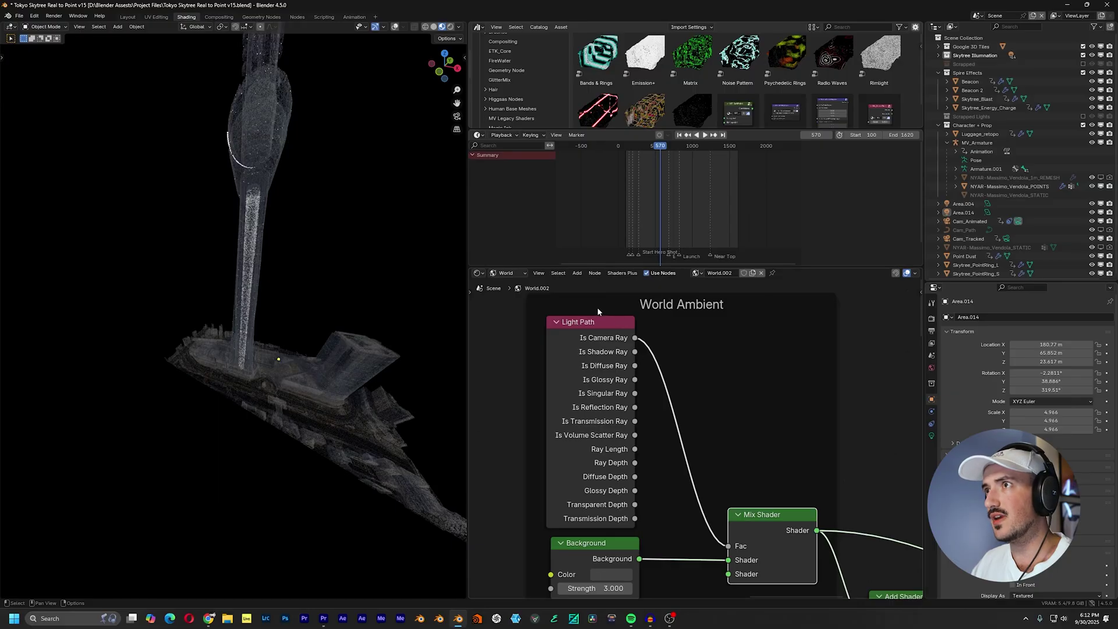
scroll(671, 342, down, 6)
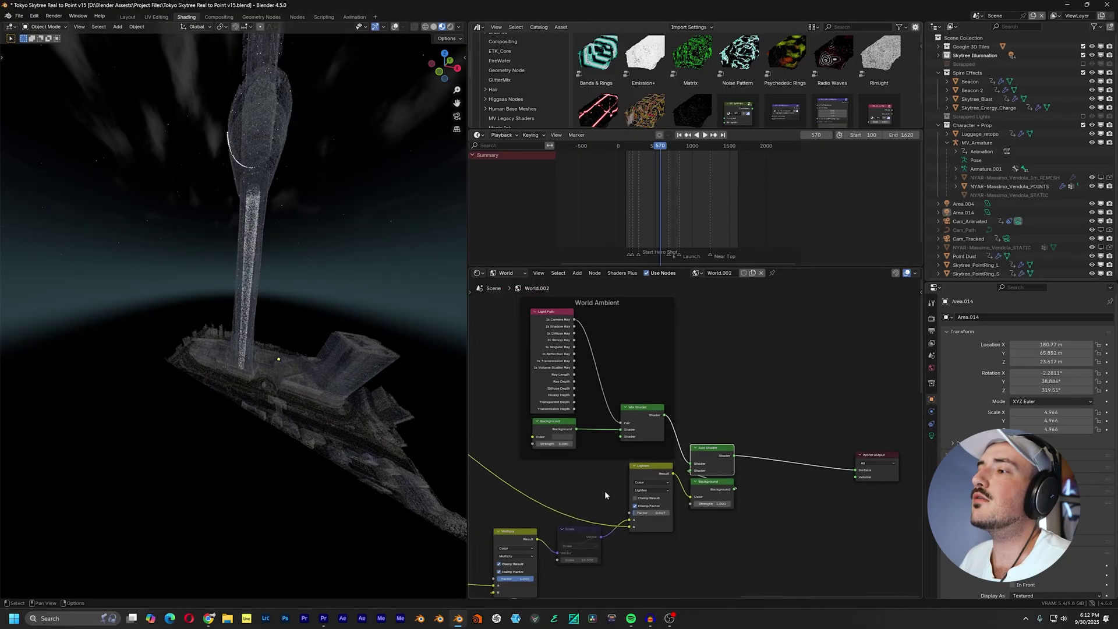
Preview the upper Color Ramp of the Atmo group and view its horizon glow around the whole tower
middle_drag(611, 445, 740, 448)
scroll(704, 466, up, 7)
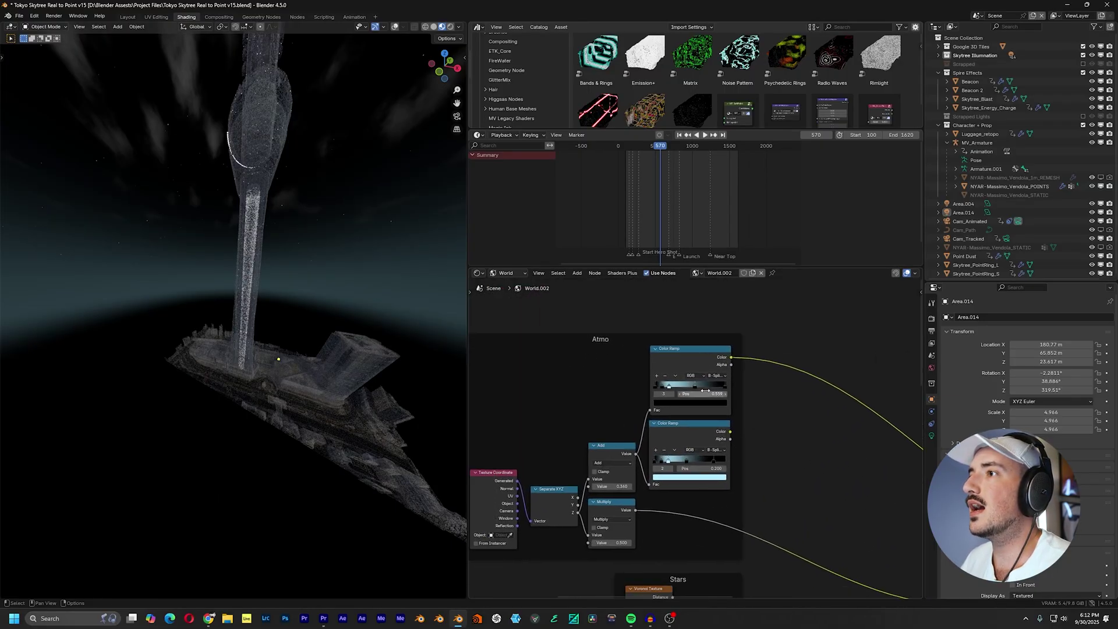
click(691, 365)
middle_drag(303, 421, 302, 387)
scroll(303, 387, down, 5)
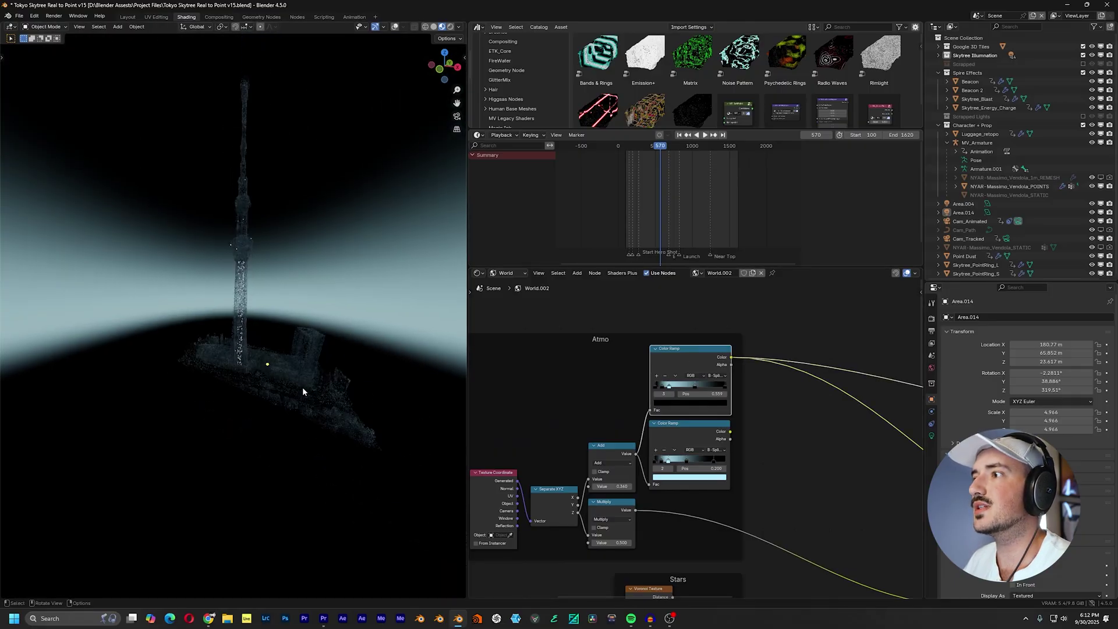
Preview the upper Map Range of the Stars group and look up at the resulting sky
middle_drag(772, 509, 737, 278)
ctrl+shift+click(668, 384)
middle_drag(351, 435, 368, 324)
Preview the final Multiply node of the Clouds group as the world output
middle_drag(708, 512, 717, 349)
scroll(687, 428, down, 6)
middle_drag(685, 428, 750, 359)
scroll(706, 403, up, 2)
ctrl+shift+click(872, 349)
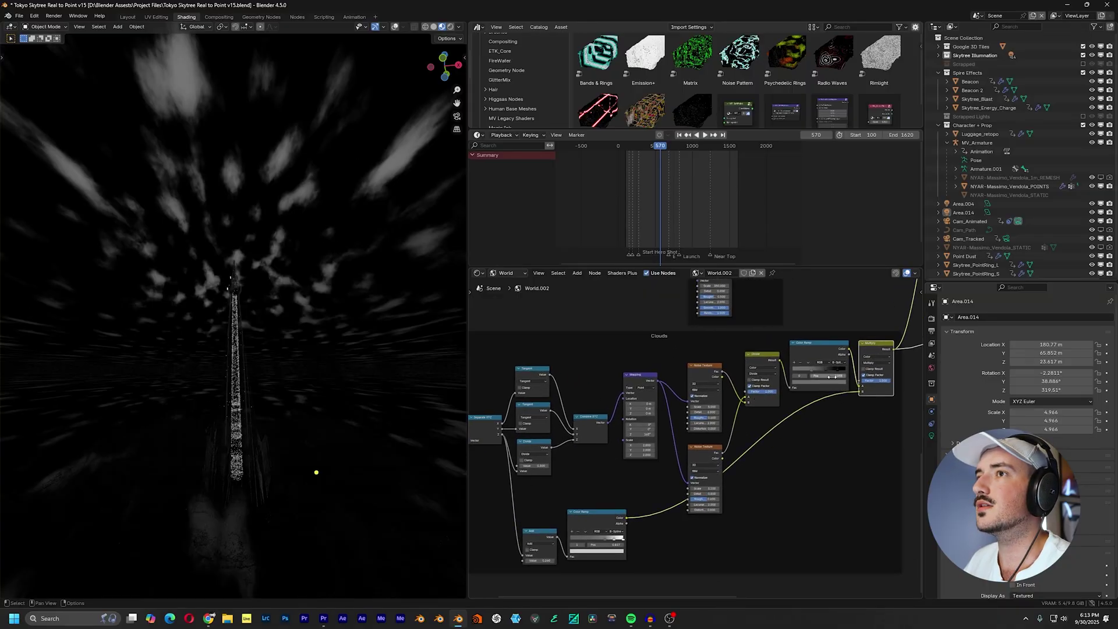
Examine the world node groups in an enlarged node editor, then restore the editor layout
key(ctrl+space)
middle_drag(885, 186, 873, 469)
middle_drag(892, 82, 835, 451)
mouse_move(737, 338)
middle_down()
mouse_move(547, 425)
mouse_move(693, 350)
middle_up()
middle_drag(688, 527, 746, 303)
scroll(720, 478, up, 1)
middle_drag(716, 478, 764, 116)
scroll(791, 326, down, 1)
middle_drag(799, 518, 834, 424)
middle_drag(926, 350, 544, 623)
key(ctrl+space)
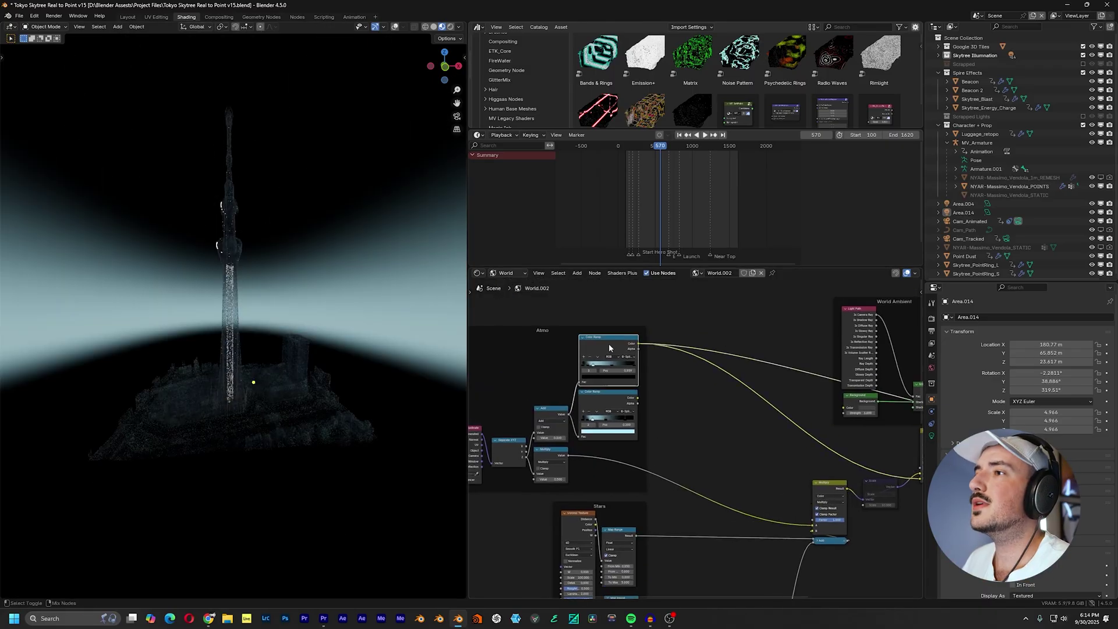
Compare the sky layers by previewing the Stars Map Range and then the Clouds Multiply output
middle_drag(728, 350, 753, 329)
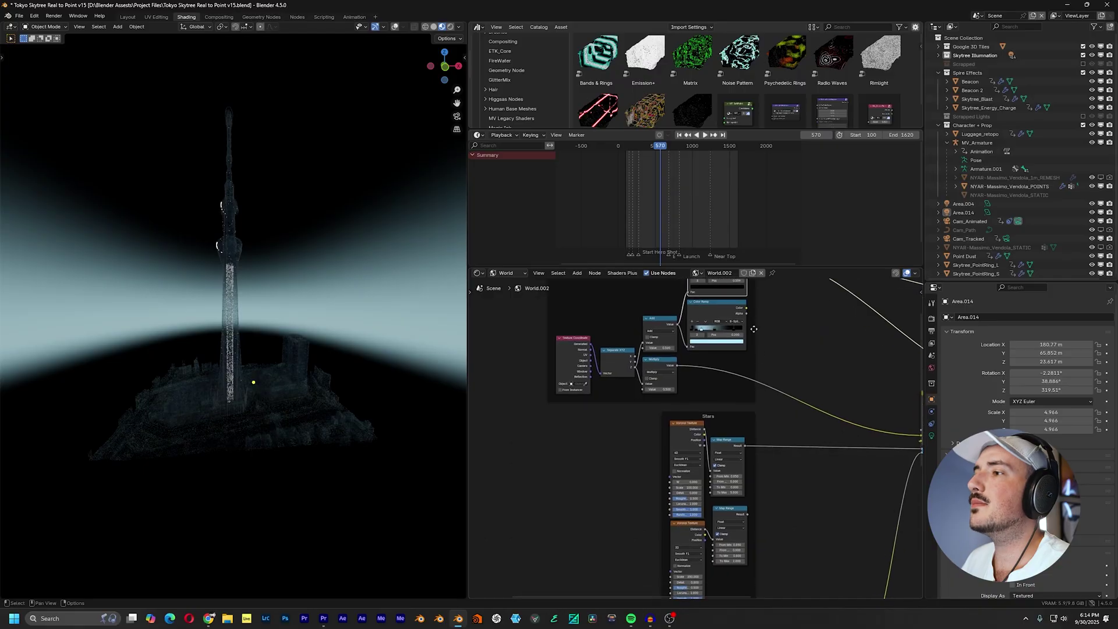
ctrl+shift+click(729, 444)
middle_drag(841, 389, 810, 203)
ctrl+shift+click(823, 457)
Preview the Multiply node that combines the Atmo gradient with the added stars and clouds
middle_drag(846, 379, 633, 619)
middle_drag(703, 386, 705, 378)
scroll(697, 408, up, 3)
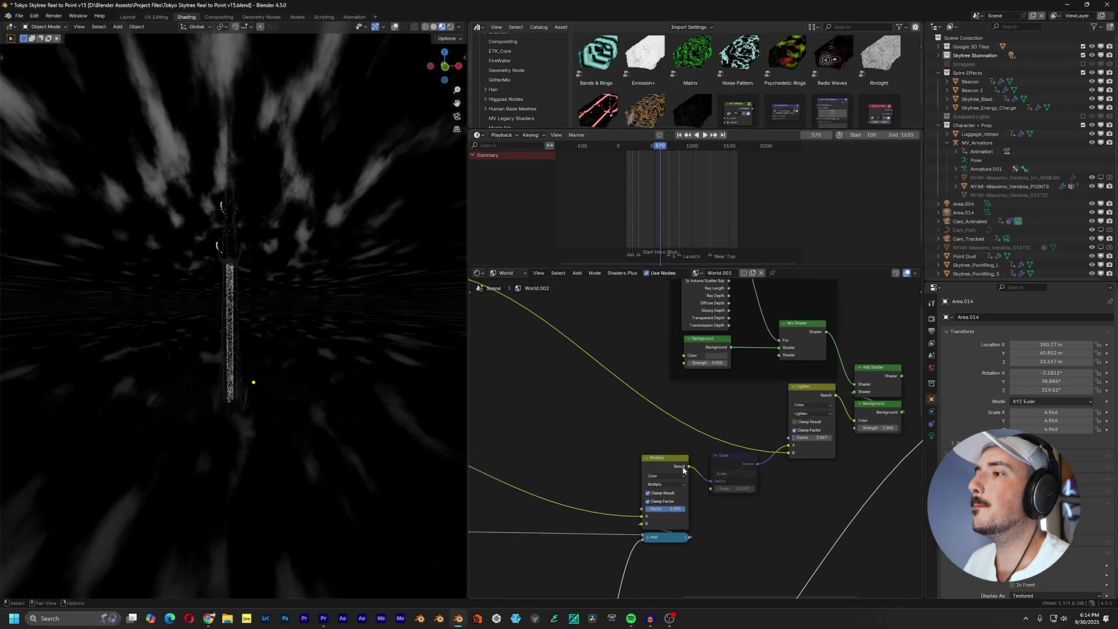
ctrl+shift+click(669, 465)
Preview the raw noise of the Clouds group and examine the coordinate nodes that feed its Mapping node
middle_drag(619, 480, 711, 404)
scroll(714, 425, down, 6)
middle_drag(717, 458, 831, 313)
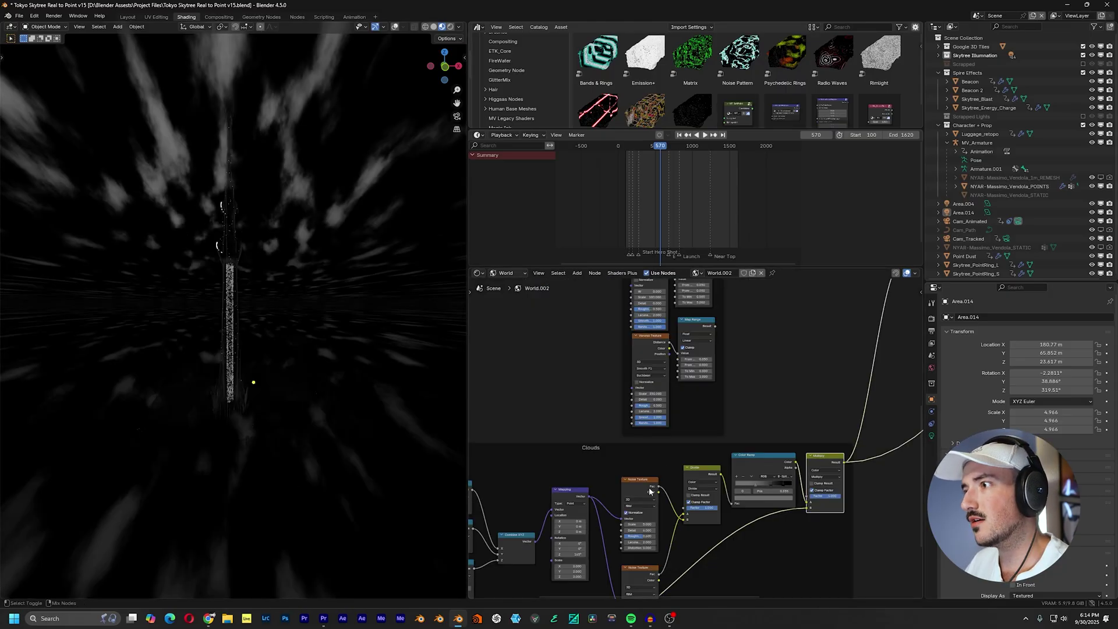
middle_drag(649, 491, 900, 338)
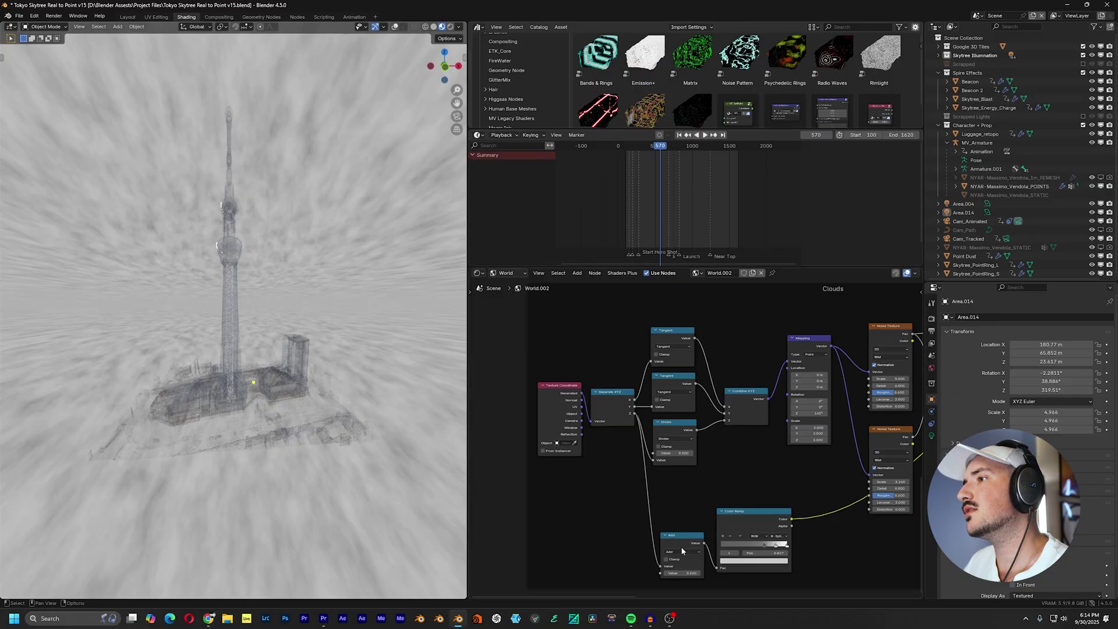
Mute the Divide node on the clouds' Z coordinate to compare the noise stretching, and unmute it again
scroll(669, 442, up, 4)
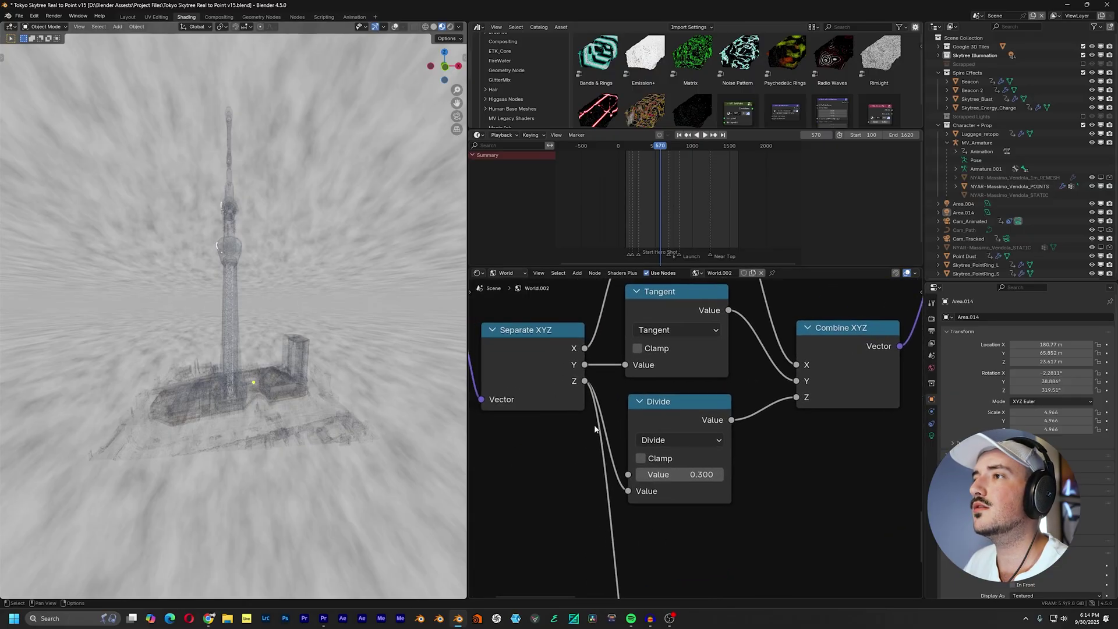
click(652, 422)
key(m)
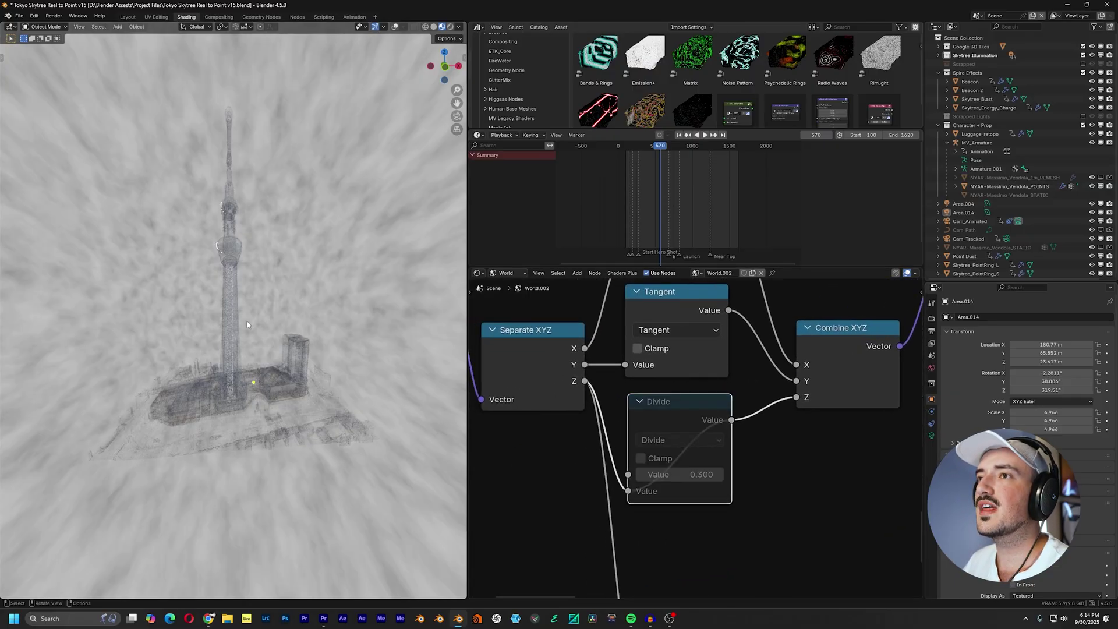
middle_drag(247, 324, 283, 326)
key(m)
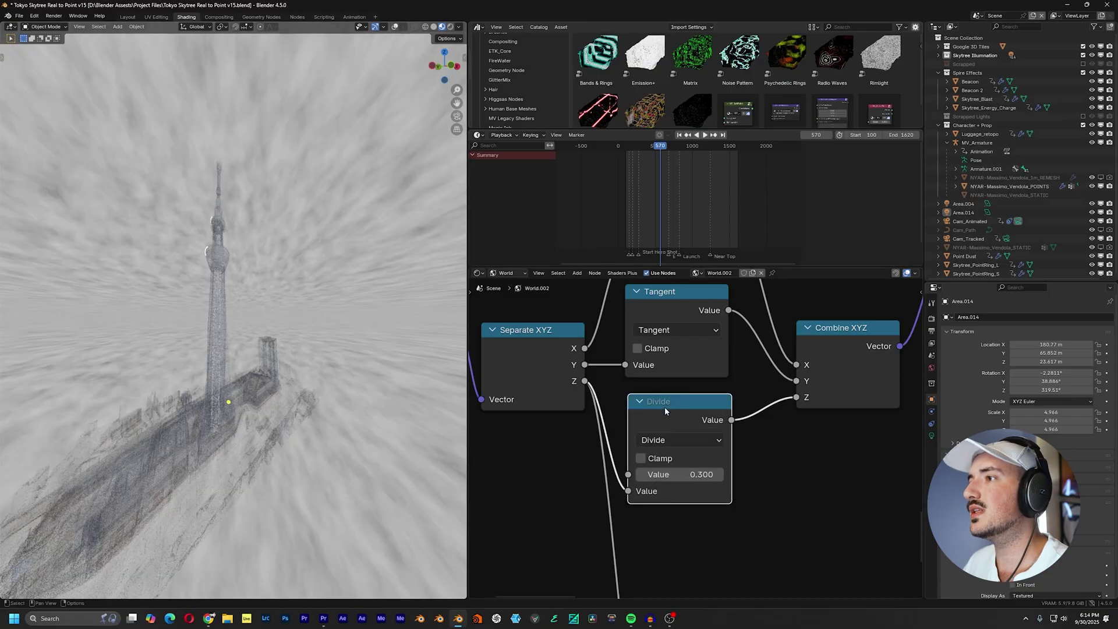
middle_drag(318, 354, 291, 307)
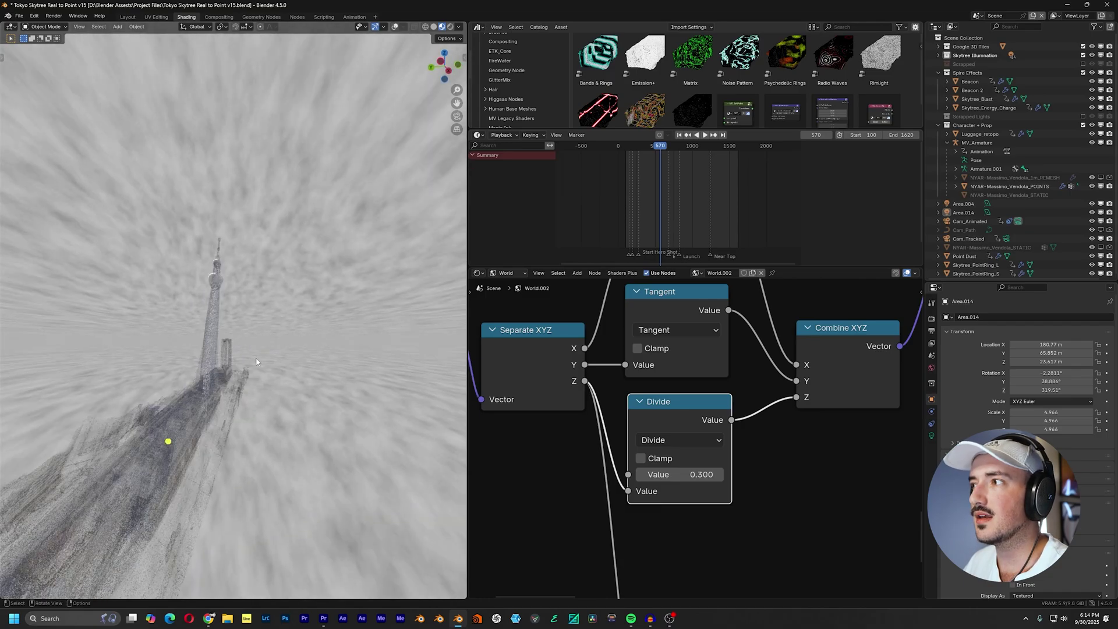
Follow the Clouds chain through its Noise Textures, Divide and Color Ramp, and preview its final Multiply node
middle_drag(758, 388, 638, 440)
scroll(638, 440, down, 8)
middle_drag(822, 425, 631, 436)
scroll(631, 436, down, 3)
middle_drag(803, 384, 660, 413)
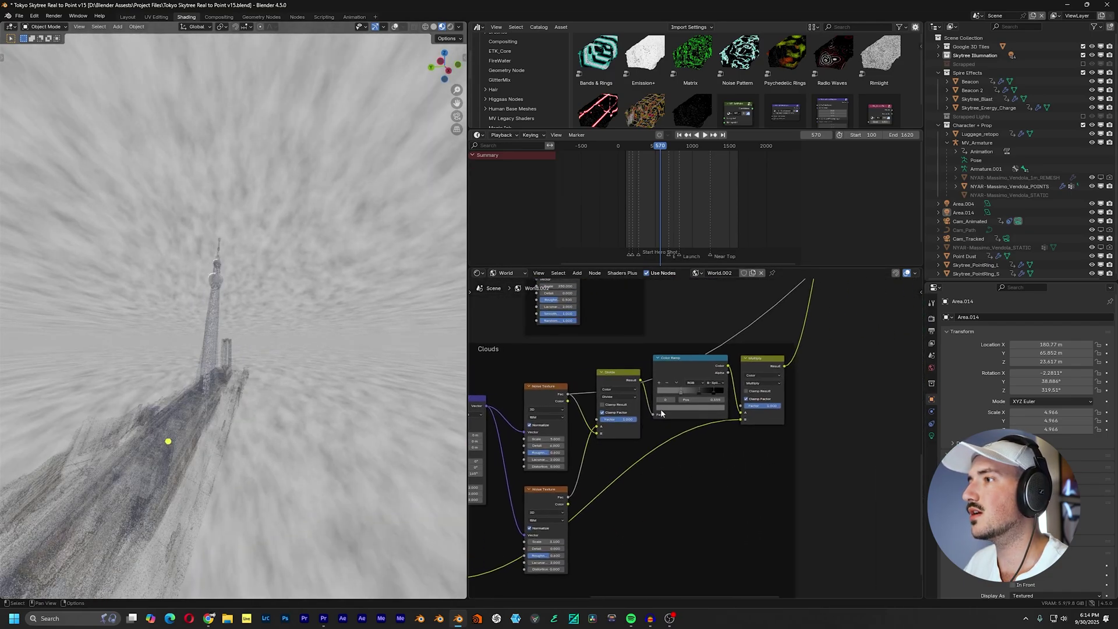
middle_drag(523, 422, 613, 421)
scroll(614, 421, down, 1)
middle_drag(794, 291, 664, 397)
scroll(669, 431, up, 1)
middle_drag(674, 523, 765, 422)
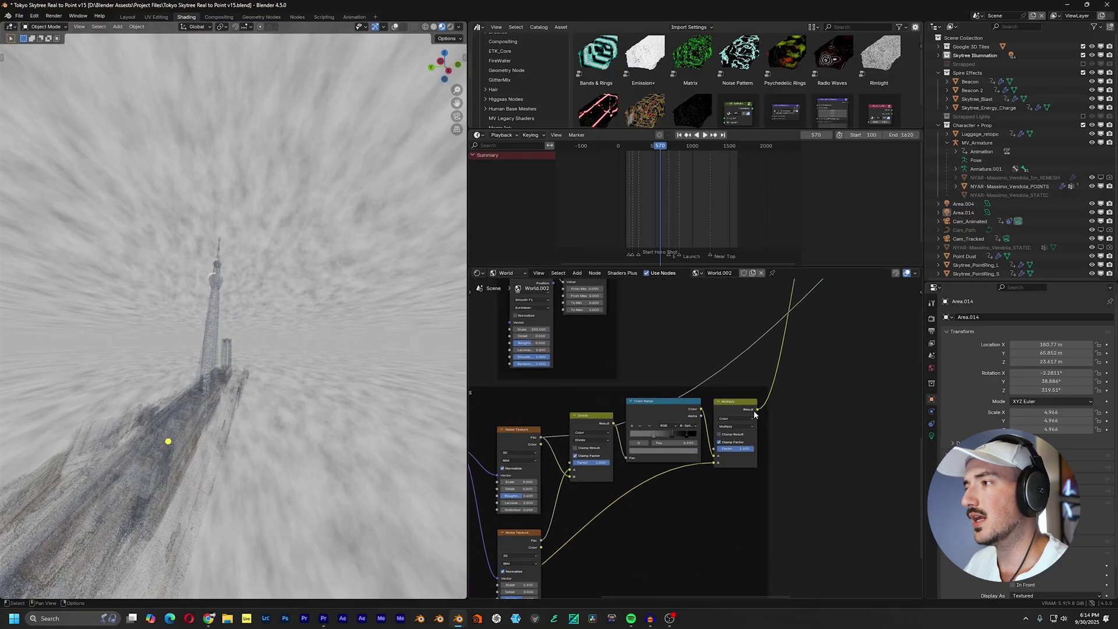
ctrl+shift+click(742, 408)
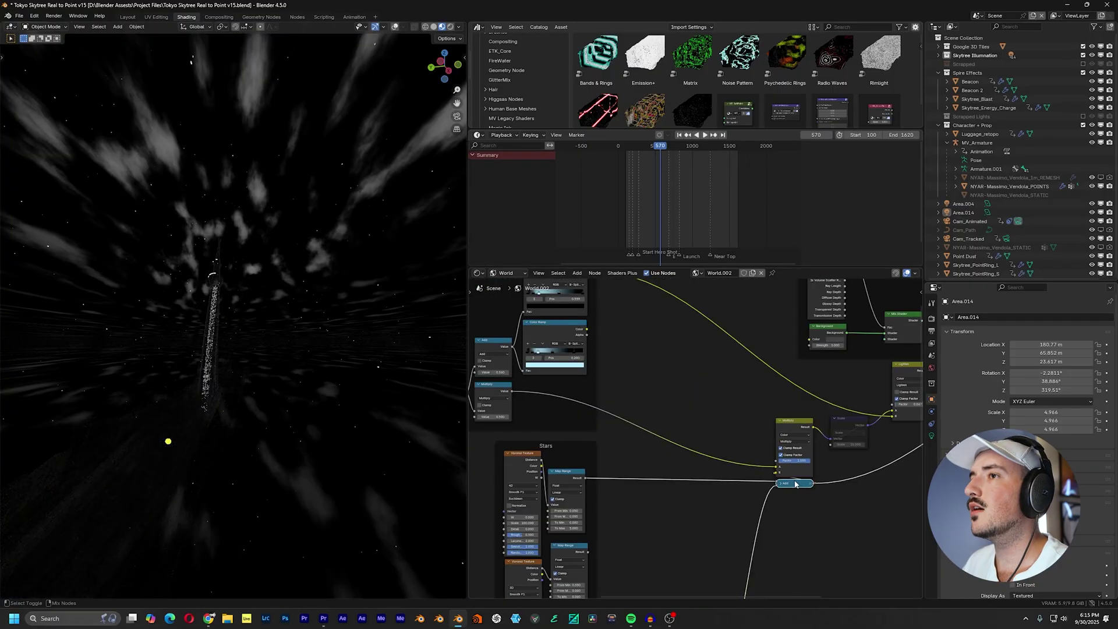
Preview the Atmo group's Multiply gradient, and preview the Multiply node that masks the stars and clouds with it
mouse_move(635, 429)
middle_down()
mouse_move(621, 425)
mouse_move(647, 429)
middle_up()
middle_drag(521, 397, 559, 391)
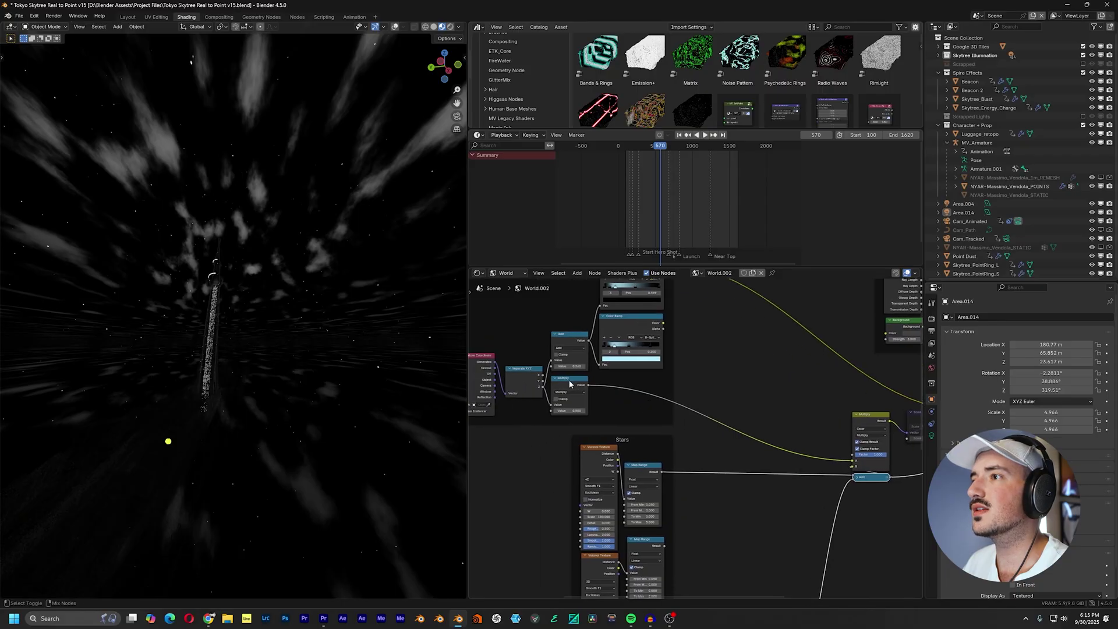
ctrl+shift+click(570, 382)
middle_drag(780, 434, 666, 433)
ctrl+shift+click(755, 417)
scroll(357, 345, down, 2)
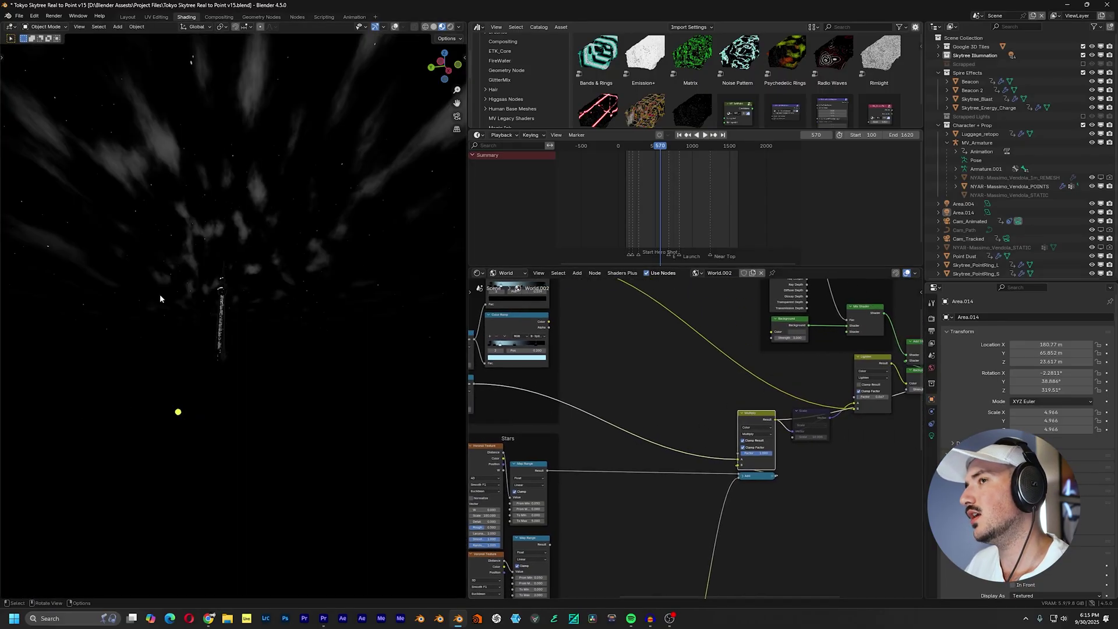
middle_drag(776, 394, 585, 446)
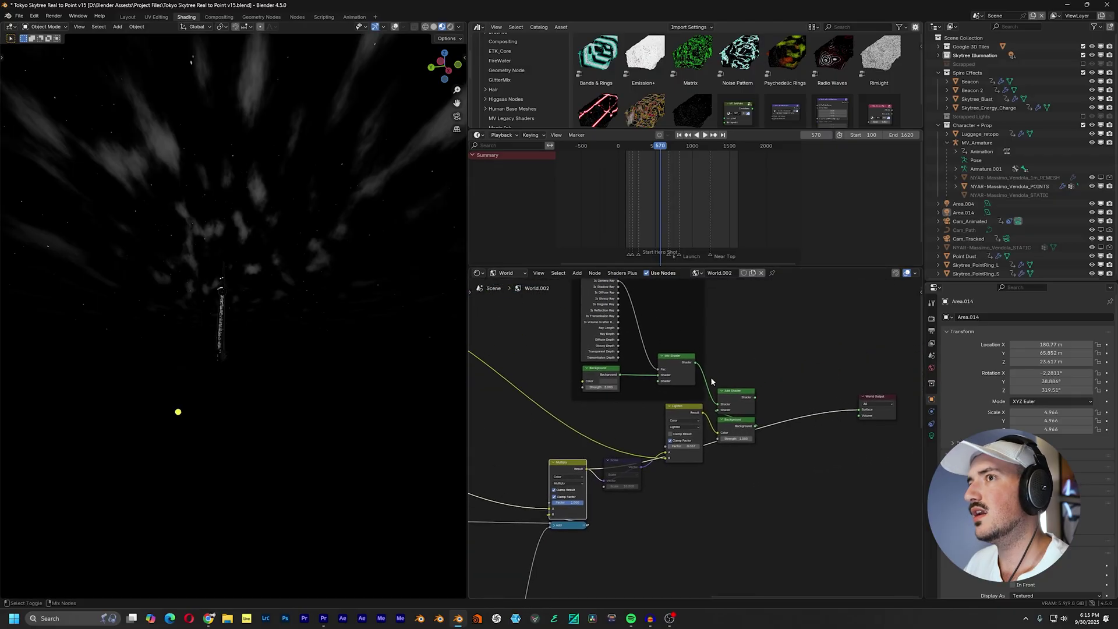
Preview the world's final Add Shader node and inspect the Skytree point cloud against the combined sky
scroll(745, 384, up, 2)
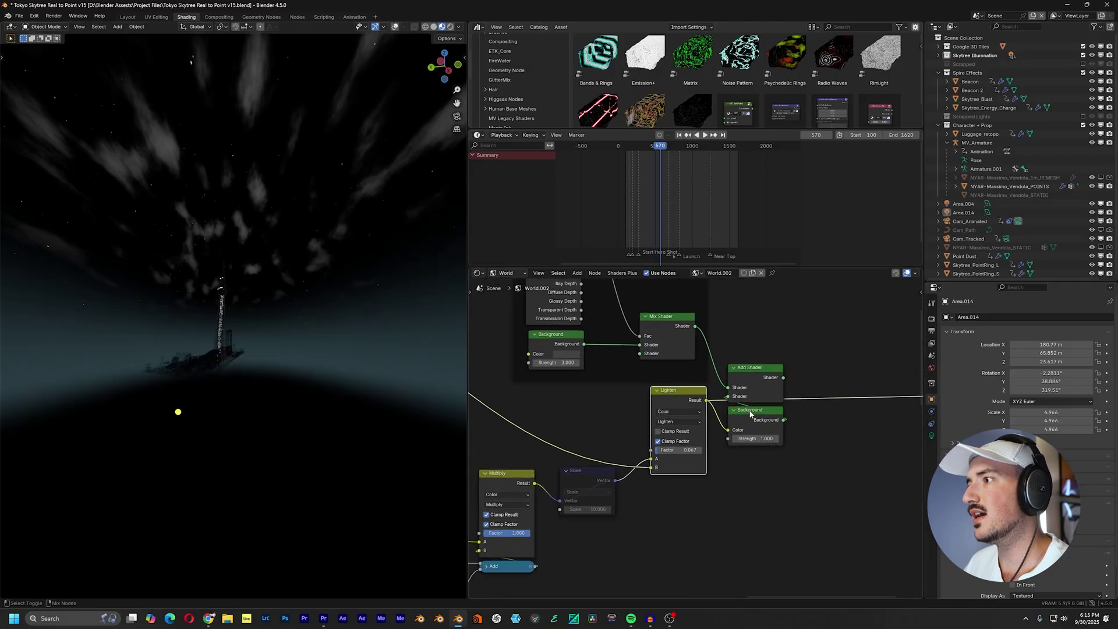
ctrl+shift+click(737, 374)
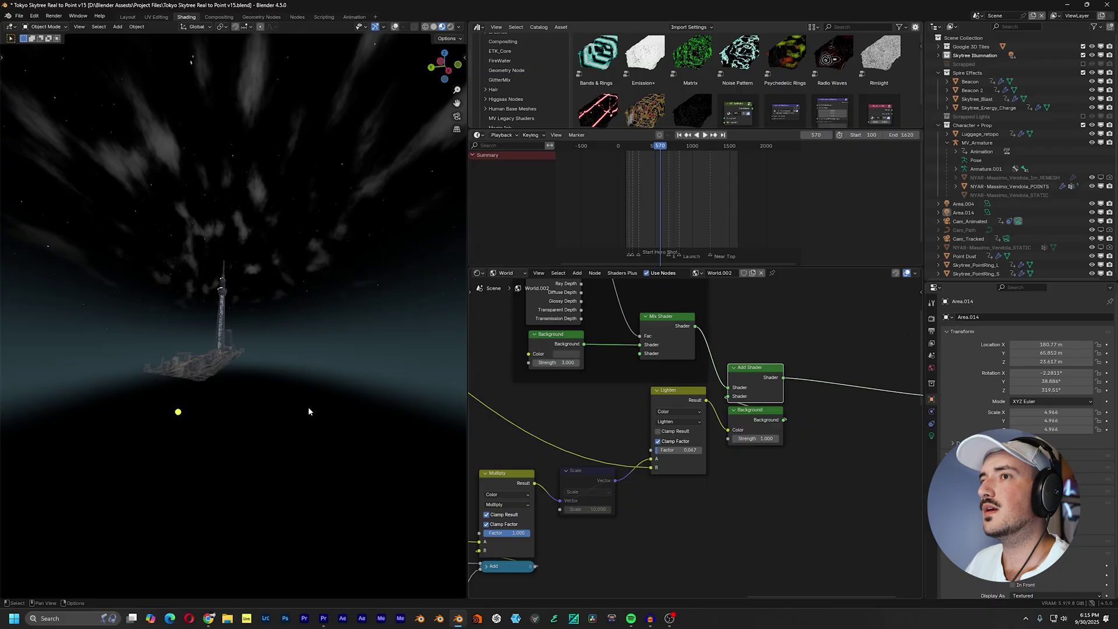
scroll(281, 407, up, 10)
shift+drag(257, 420, 338, 293)
scroll(338, 293, down, 4)
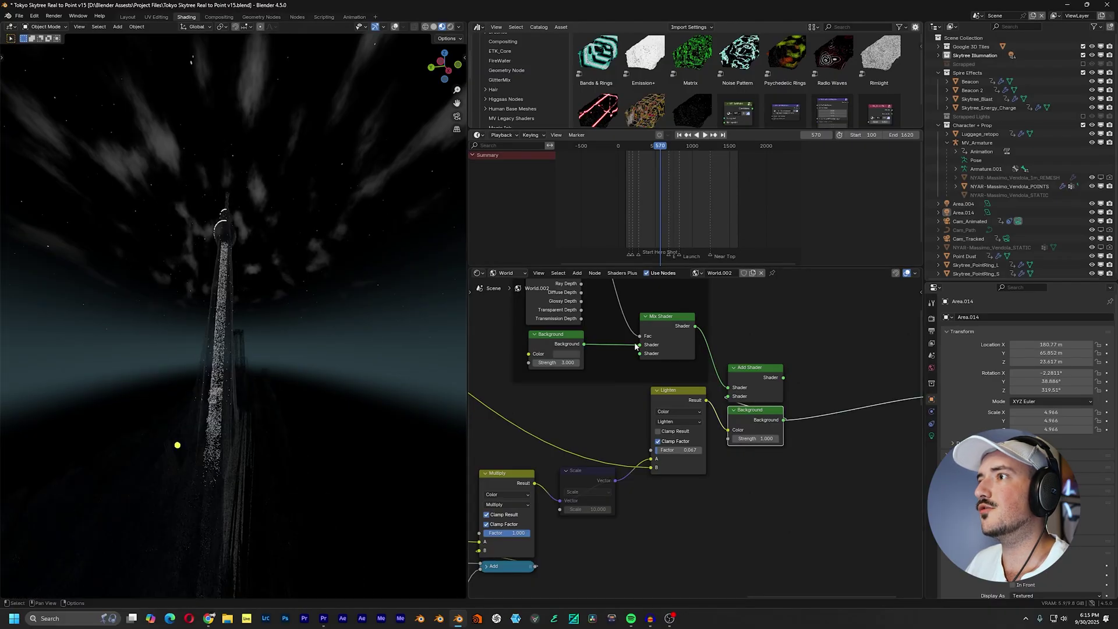
Compare the sky's Background node with the Add Shader output on the tower, and inspect the Add Shader result from several angles
ctrl+shift+click(551, 343)
ctrl+shift+click(746, 413)
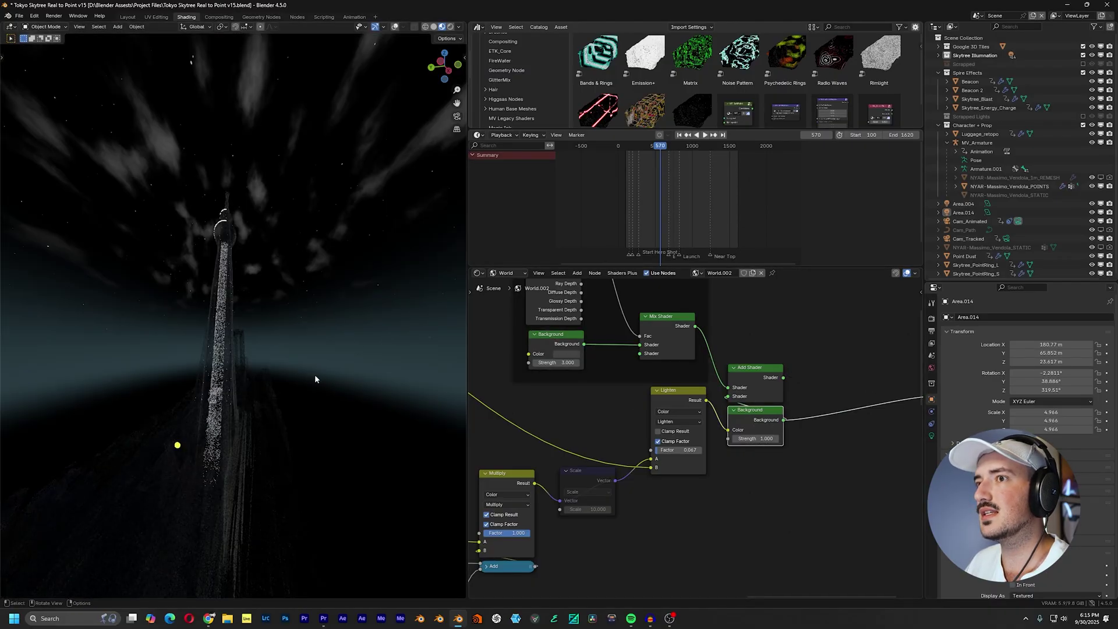
ctrl+shift+click(750, 375)
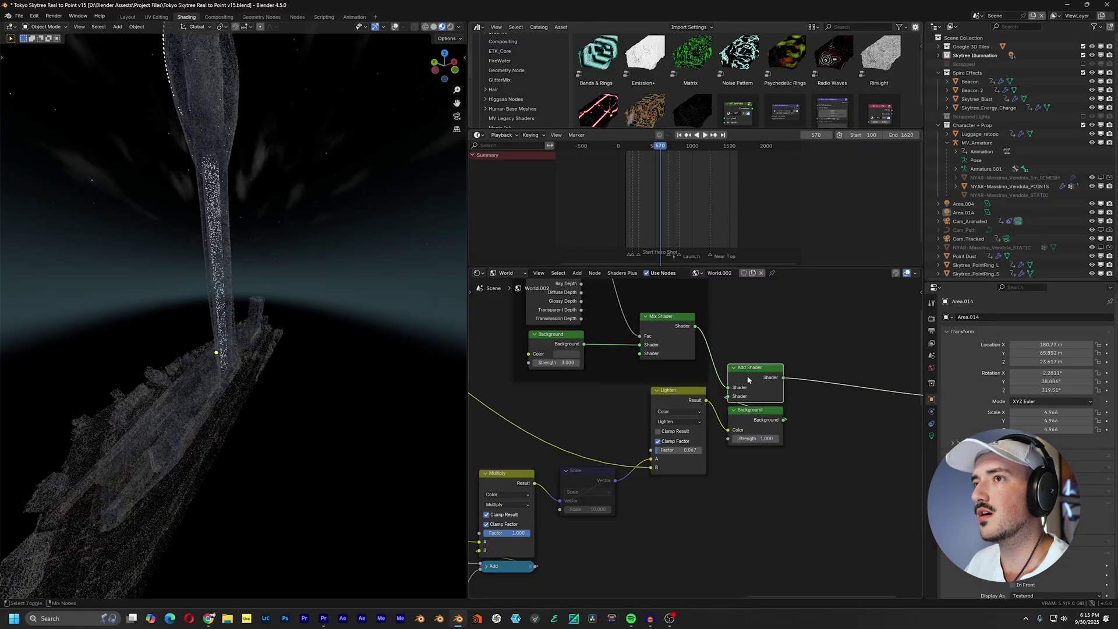
mouse_move(196, 389)
middle_down()
mouse_move(190, 401)
mouse_move(211, 394)
middle_up()
middle_drag(258, 340, 175, 314)
middle_drag(401, 219, 327, 265)
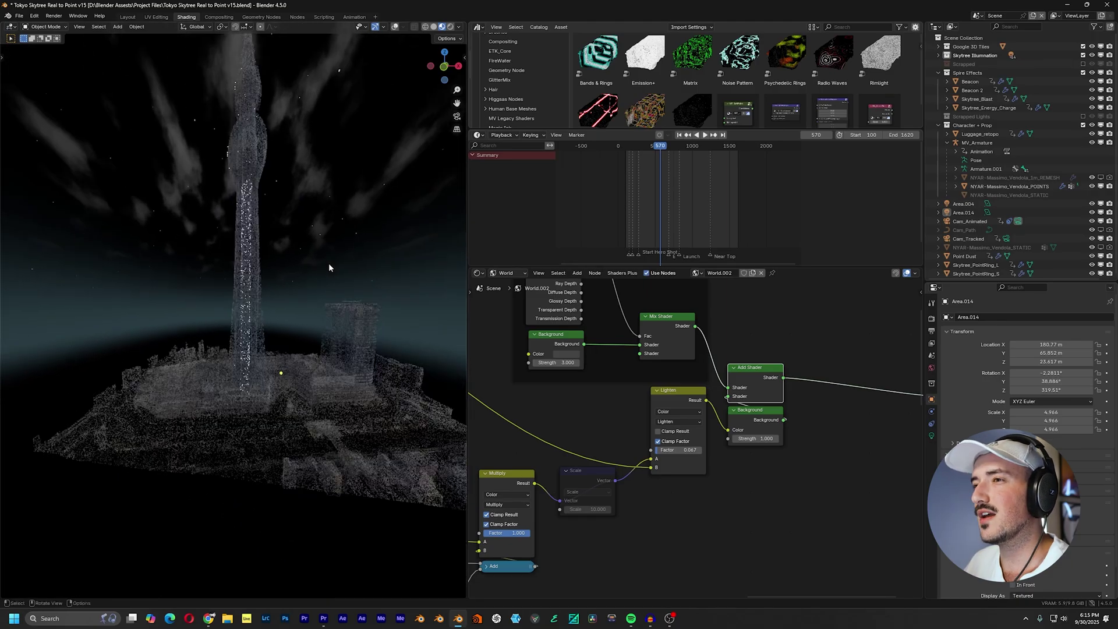
View the scene through the camera in rendered shading, and compare the Background node with the Add Shader output there
click(456, 117)
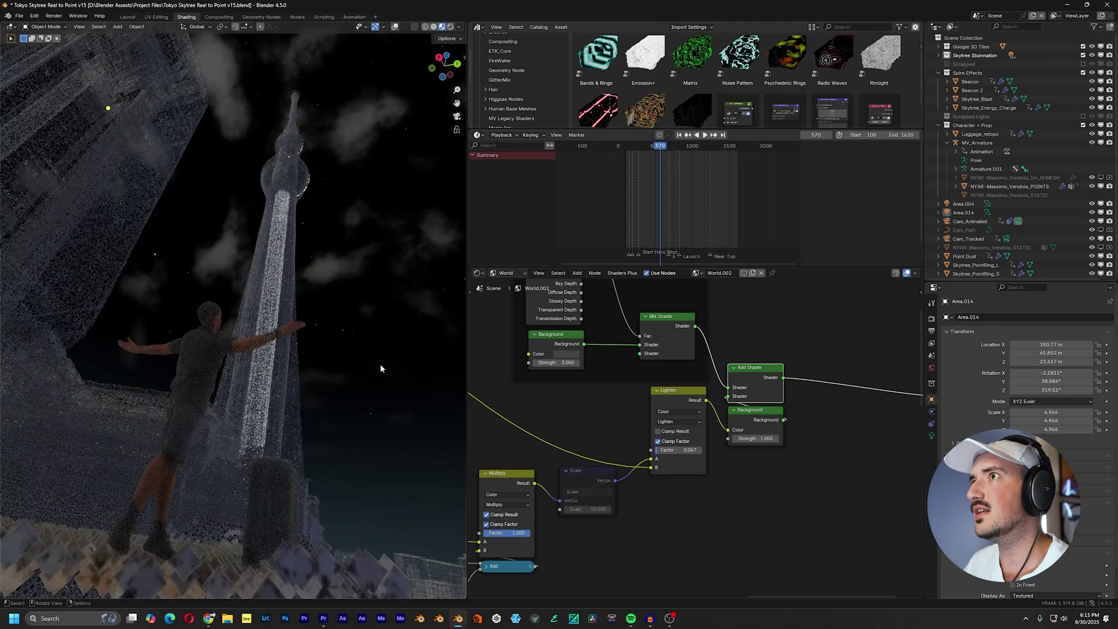
key(z)
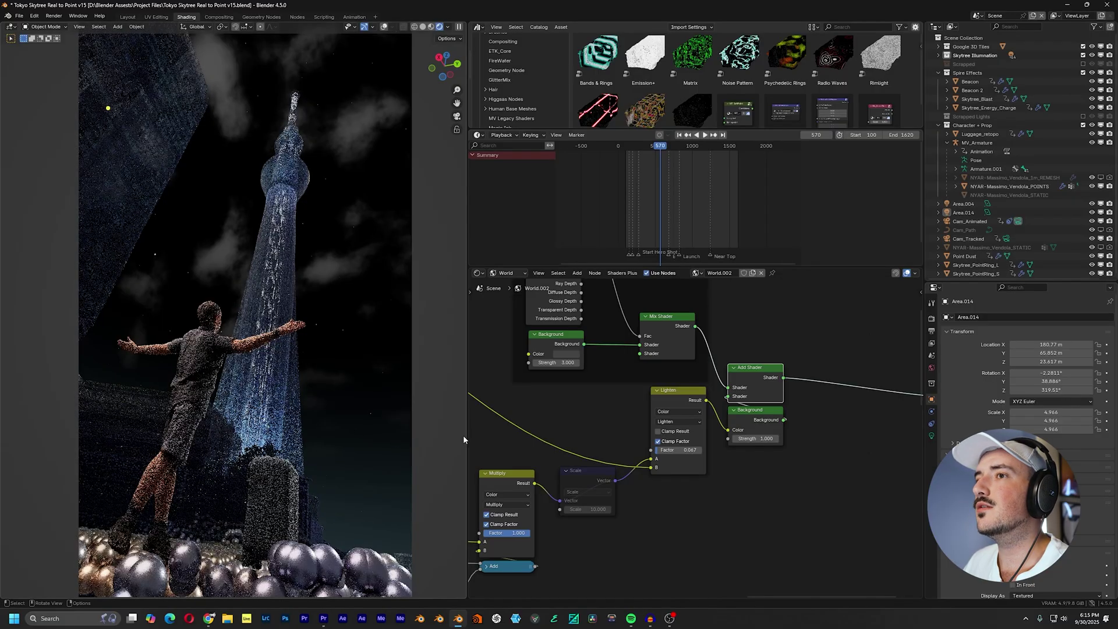
middle_drag(596, 391, 604, 394)
ctrl+shift+click(759, 416)
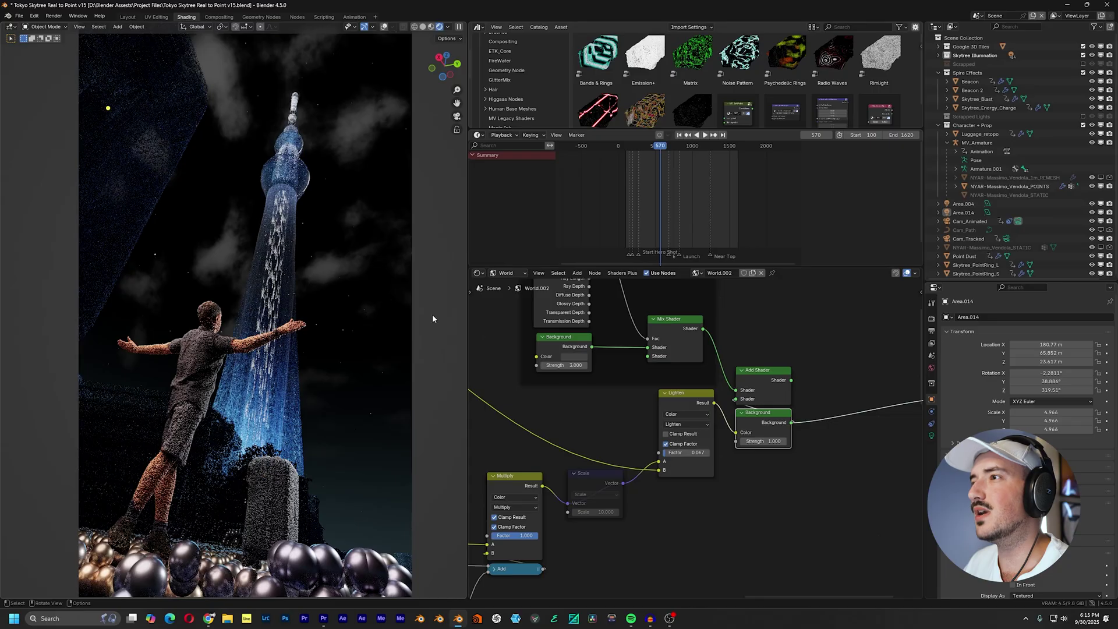
middle_drag(756, 376, 749, 388)
ctrl+shift+click(750, 386)
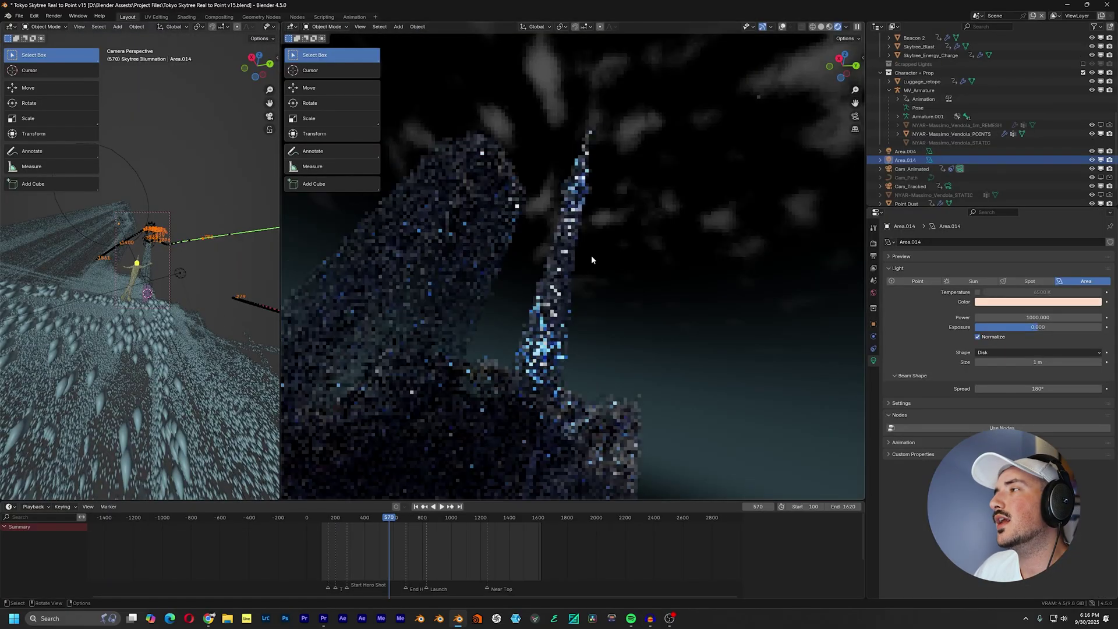
Inspect the animated camera's motion path around the Skytree in the Layout workspace's rendered view
middle_drag(591, 257, 519, 152)
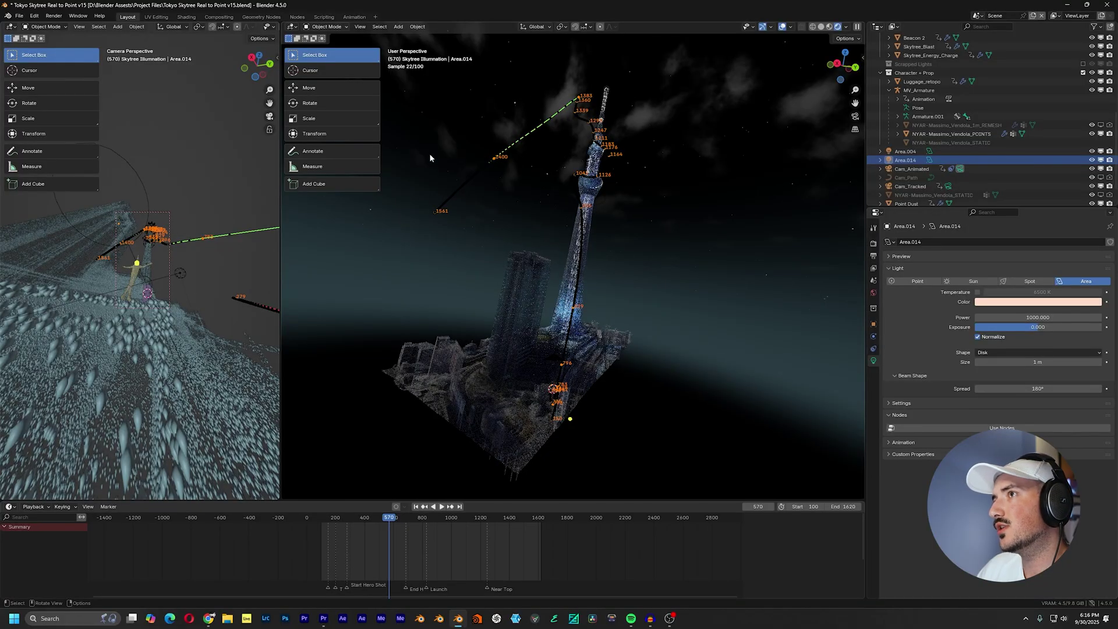
middle_drag(482, 252, 533, 251)
click(837, 69)
shift+middle_drag(579, 212, 583, 246)
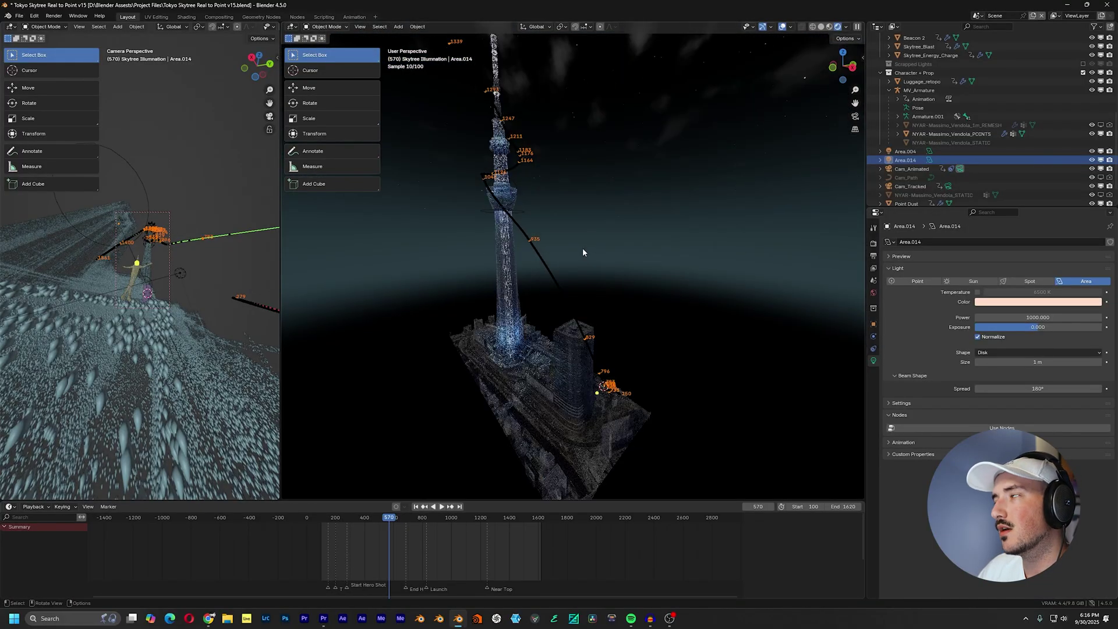
middle_drag(624, 257, 640, 221)
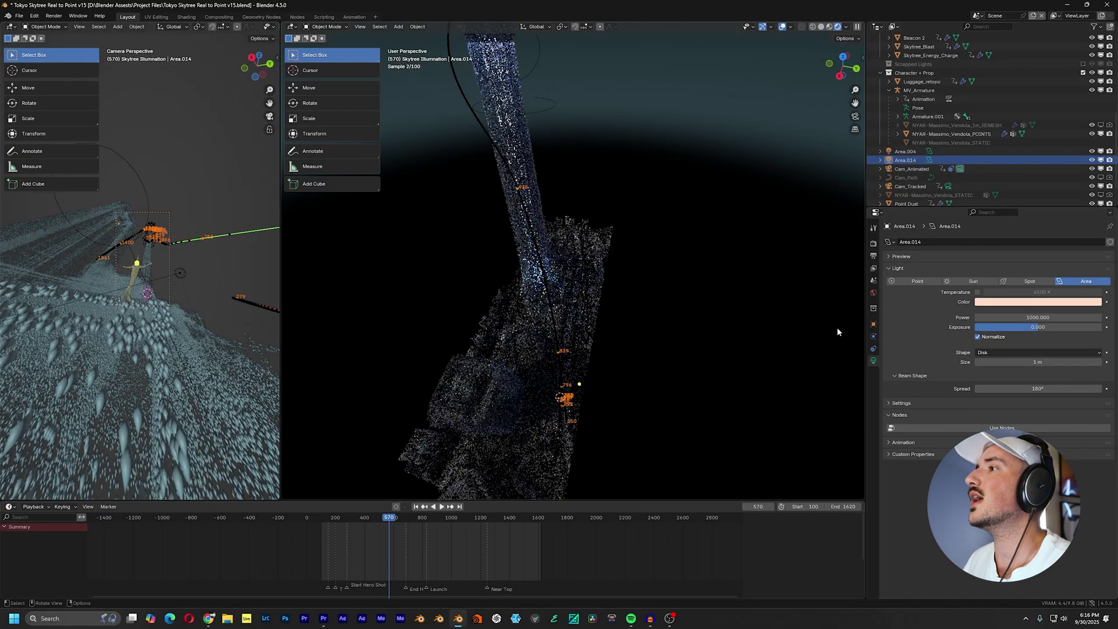
Display the Object properties with the Motion Paths settings, and follow the camera's motion path from the ground to the spire
click(873, 324)
scroll(894, 394, down, 3)
middle_drag(674, 273, 611, 269)
shift+middle_drag(584, 348, 626, 306)
scroll(593, 324, up, 2)
shift+middle_drag(626, 306, 592, 304)
middle_drag(588, 343, 573, 323)
shift+middle_drag(453, 173, 753, 434)
middle_drag(635, 247, 533, 219)
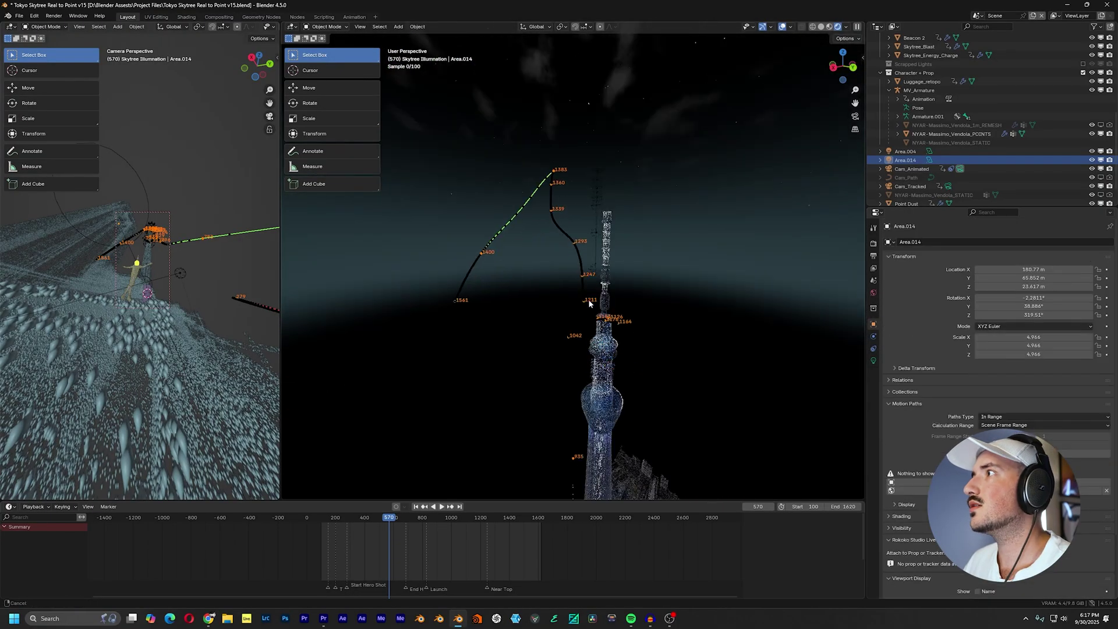
middle_drag(589, 302, 585, 226)
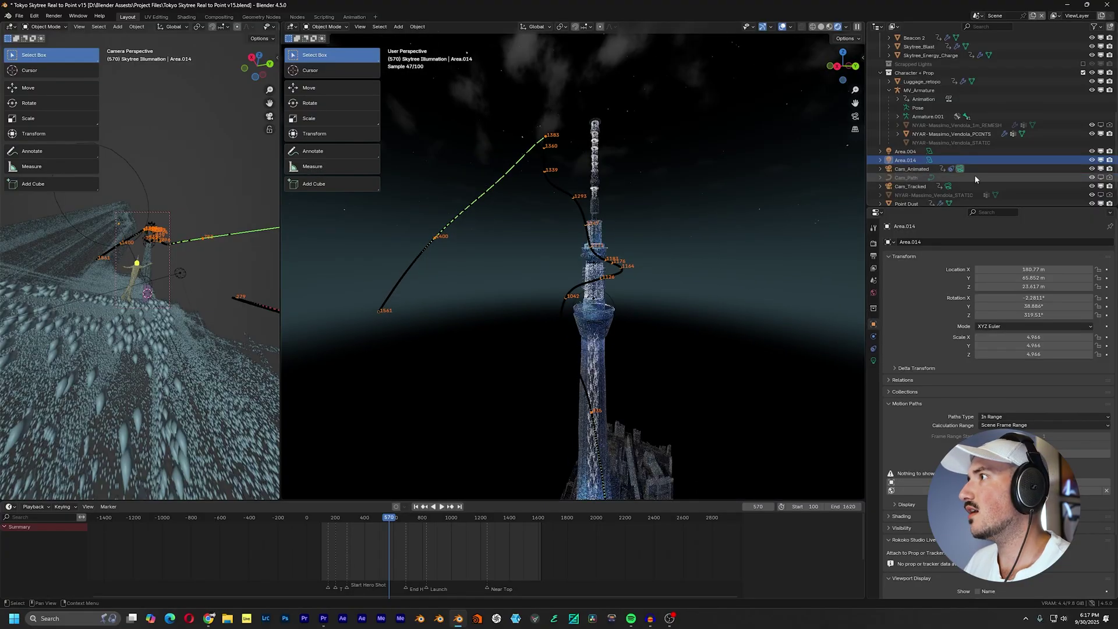
Enable Cam_Path in the viewports, select the curve and display its Object Data properties
click(1101, 177)
shift+middle_drag(742, 348, 655, 231)
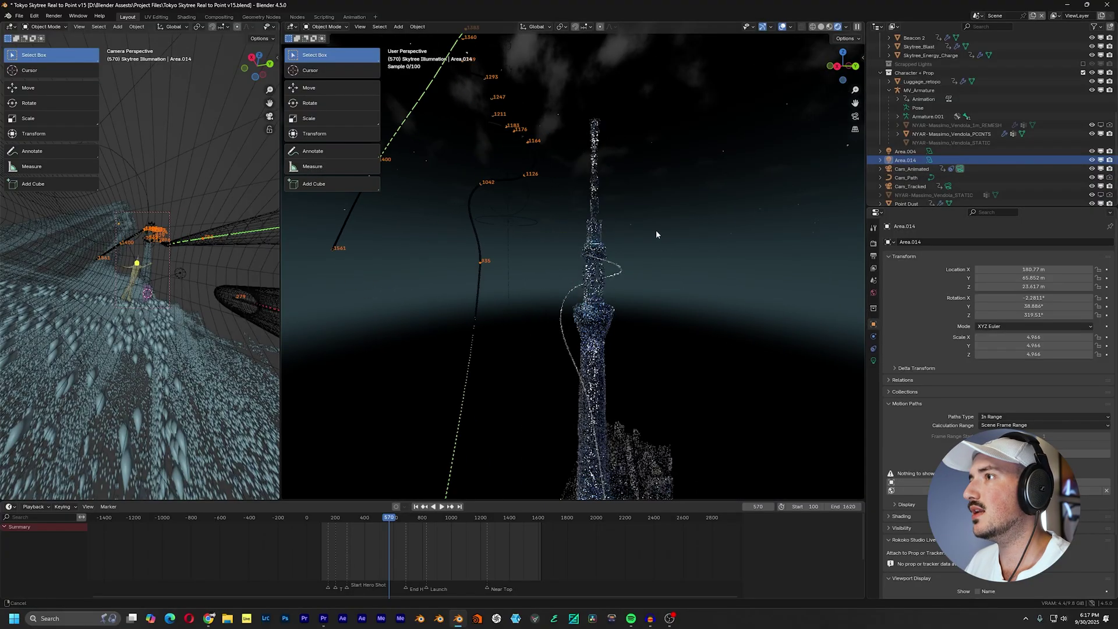
click(469, 348)
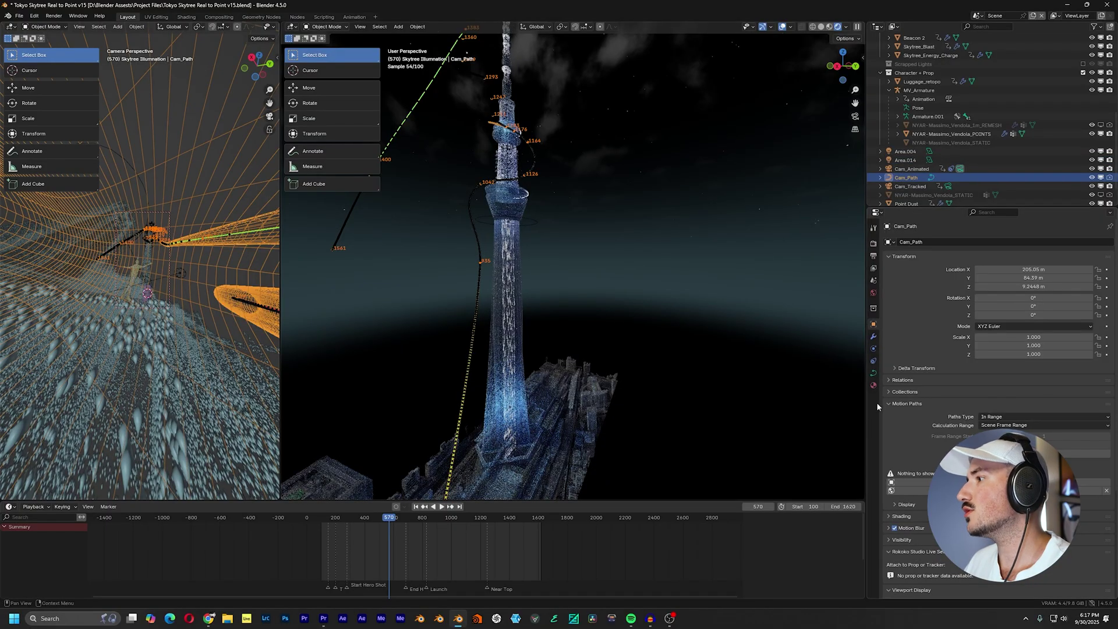
scroll(903, 414, down, 4)
click(873, 373)
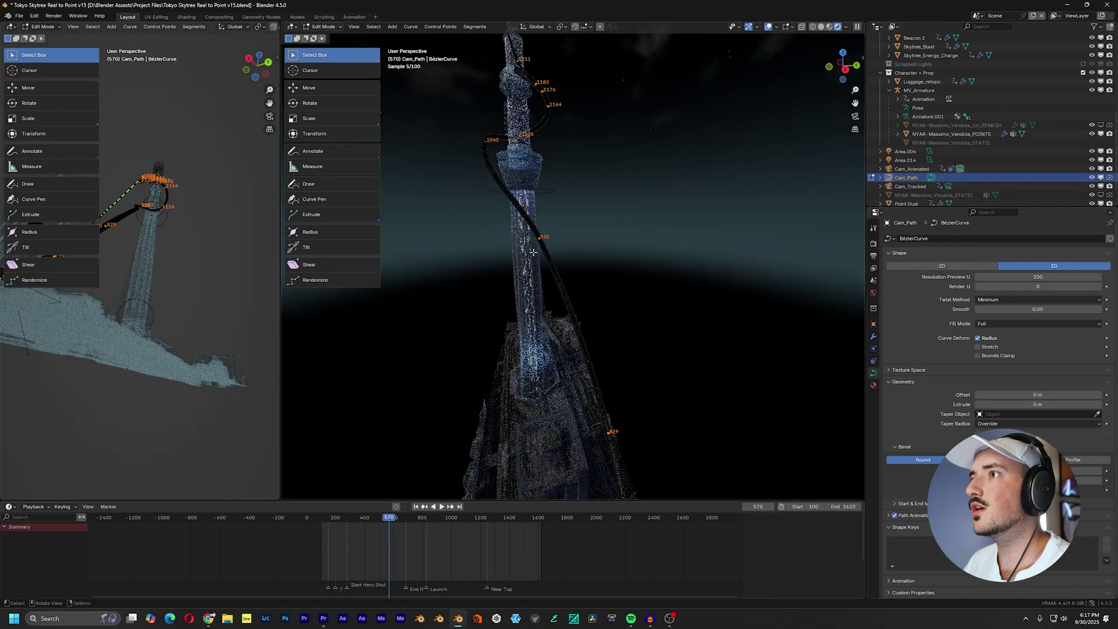
Select all control points of the Cam_Path curve in Edit Mode and examine its route around the tower
key(a)
scroll(628, 419, down, 3)
shift+middle_drag(629, 421, 582, 262)
scroll(609, 325, up, 6)
shift+middle_drag(419, 256, 479, 309)
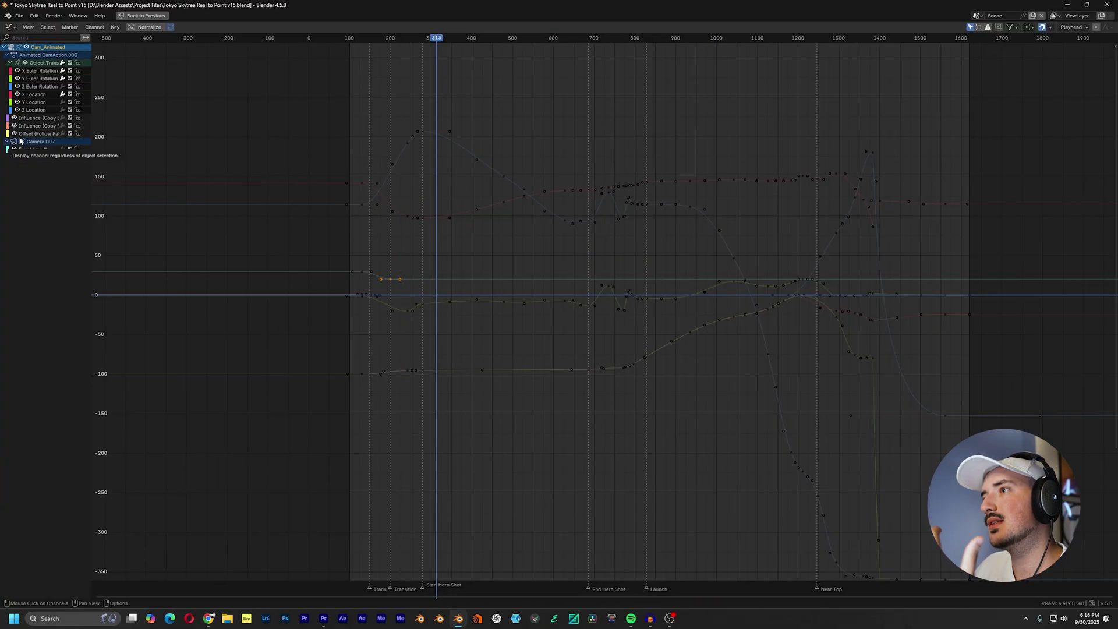
Select the camera's Offset (Follow Path) channel in the Graph Editor and examine its curve through the transition and hero shot
click(41, 134)
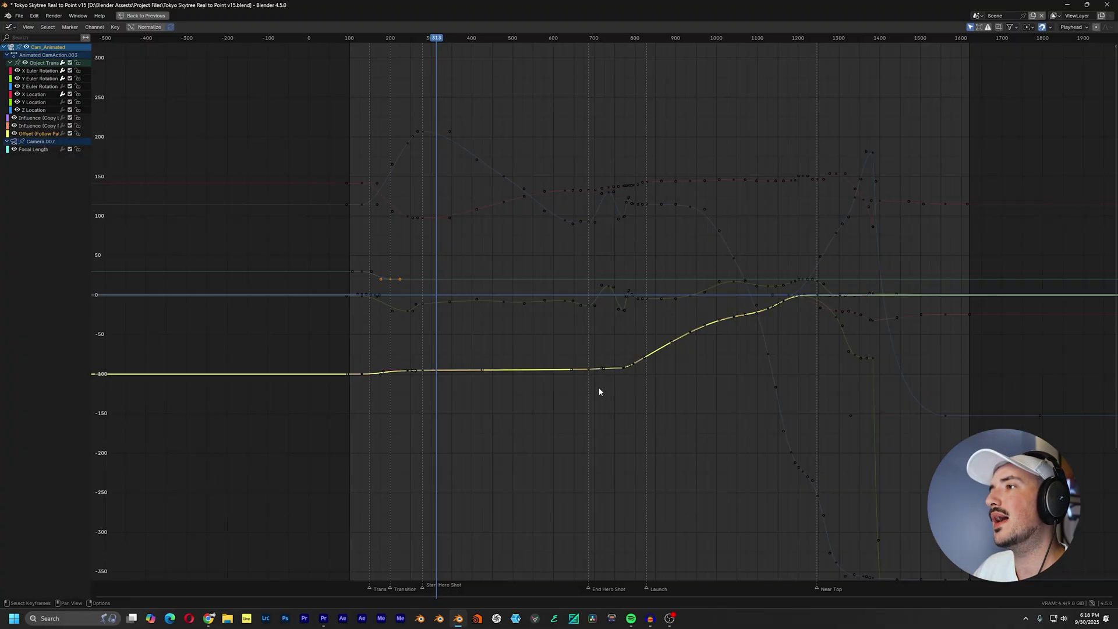
ctrl+middle_drag(630, 394, 622, 359)
scroll(591, 391, down, 2)
middle_drag(585, 396, 629, 305)
ctrl+middle_drag(578, 373, 602, 283)
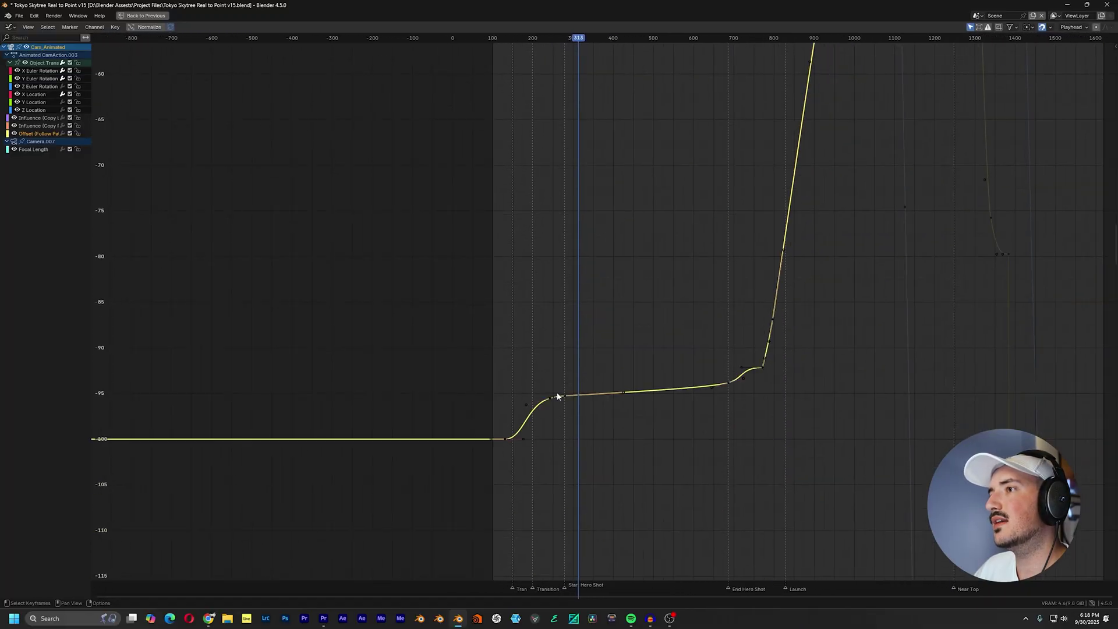
middle_drag(836, 236, 802, 269)
scroll(733, 449, up, 5)
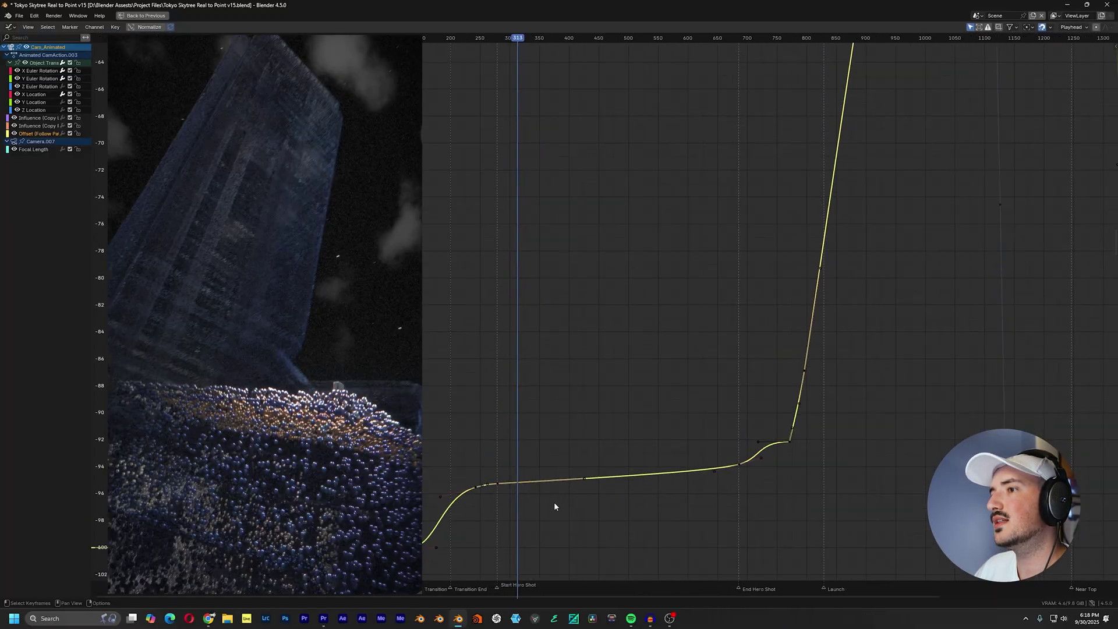
Examine the Offset (Follow Path) curve between the End Hero Shot and Launch markers and on past Near Top
middle_drag(556, 501, 606, 400)
middle_drag(893, 392, 863, 406)
scroll(810, 364, up, 6)
ctrl+middle_drag(812, 368, 616, 323)
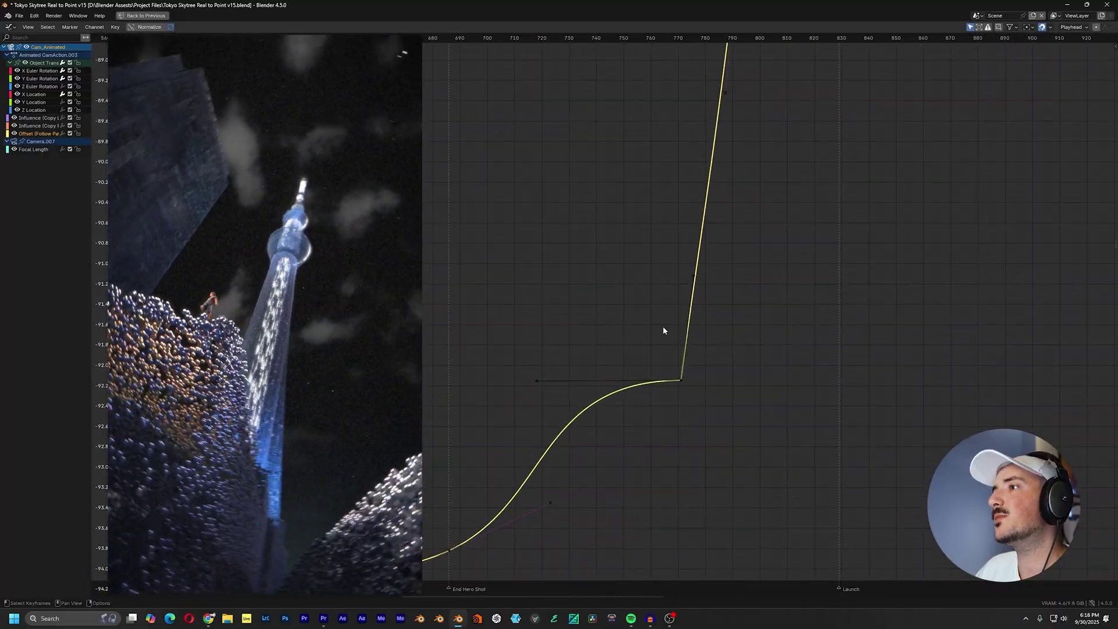
key(Home)
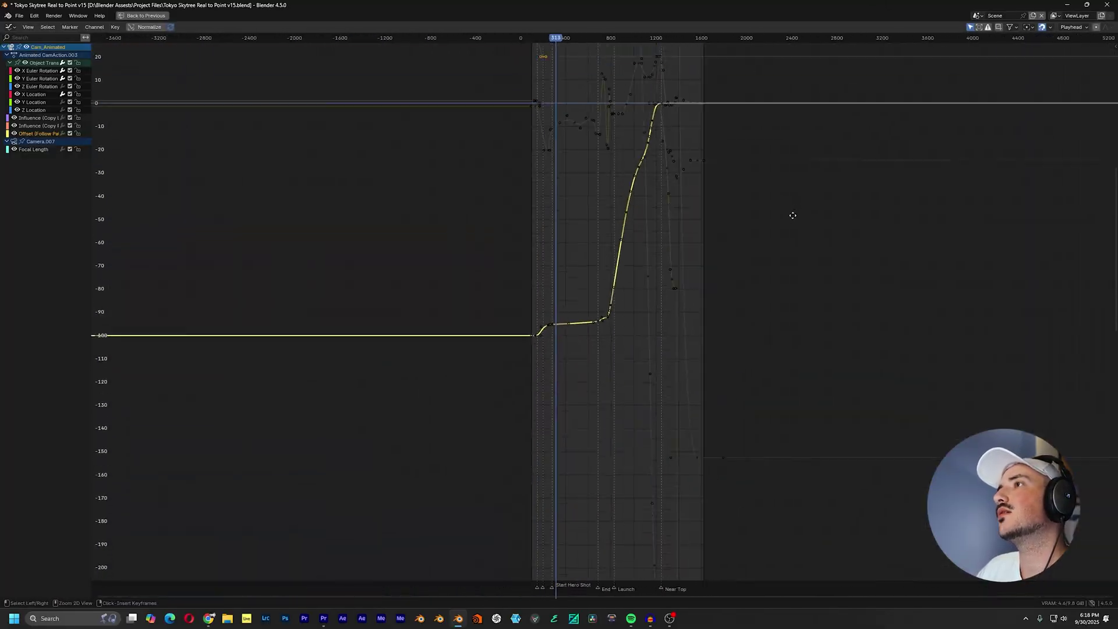
ctrl+middle_drag(785, 279, 554, 337)
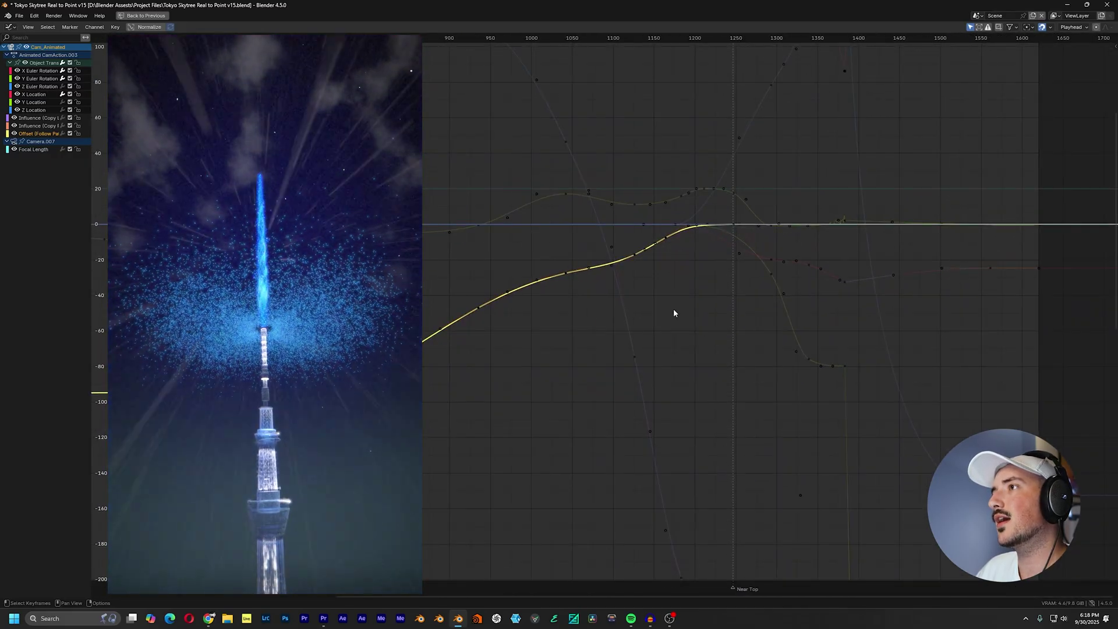
Leave the maximized Graph Editor, go to about frame 1360, and inspect the camera's motion path near the tower's top
key(ctrl+space)
click(530, 517)
key(KP_Decimal)
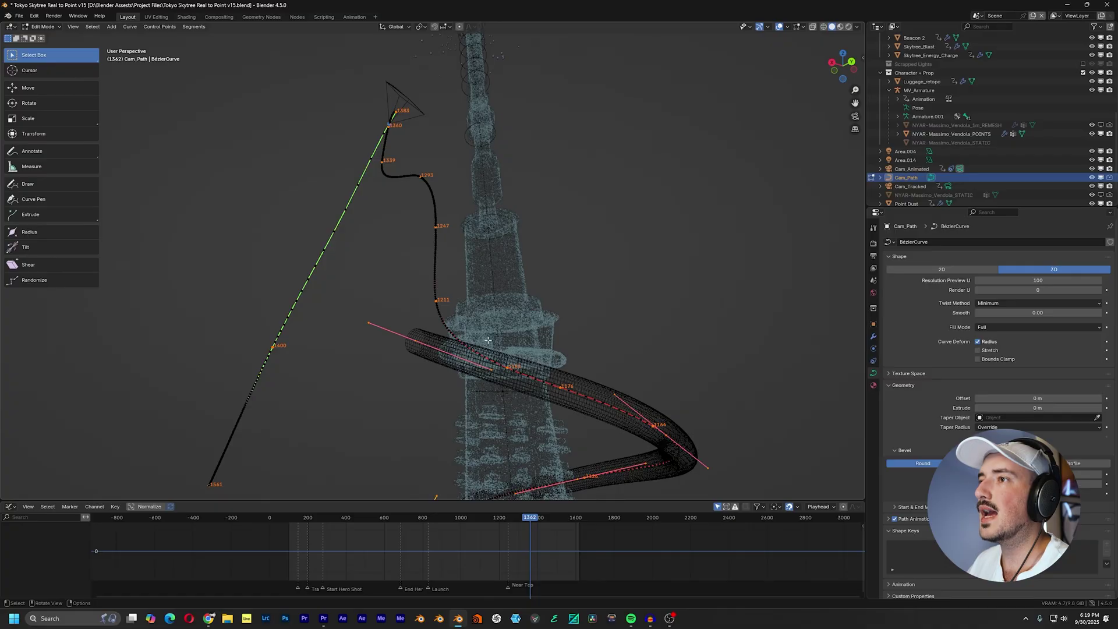
middle_drag(488, 340, 557, 427)
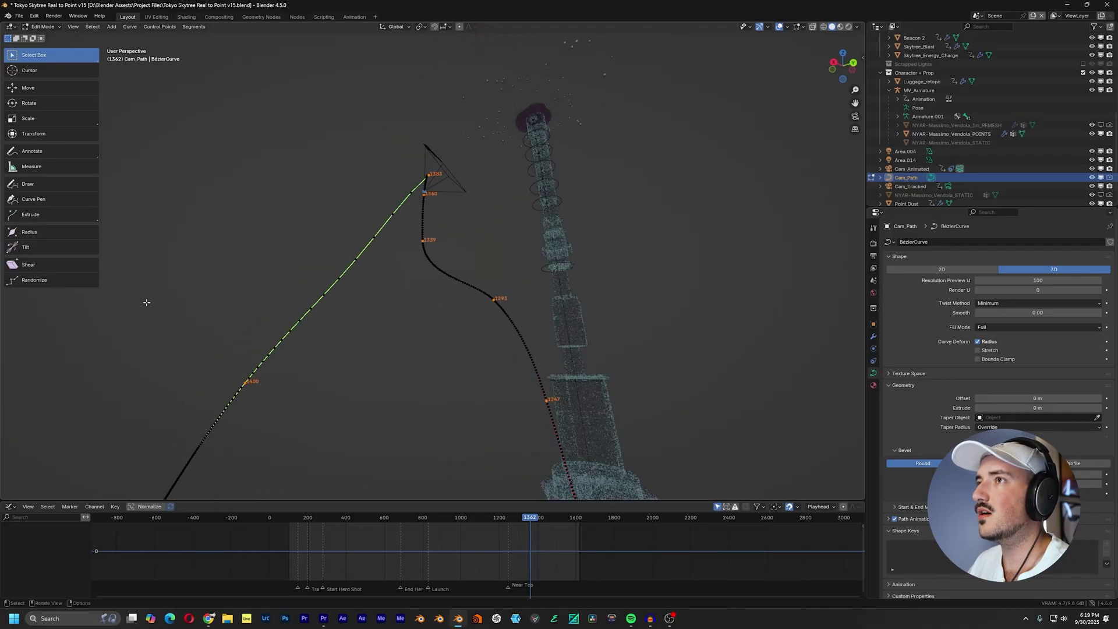
middle_drag(475, 275, 407, 326)
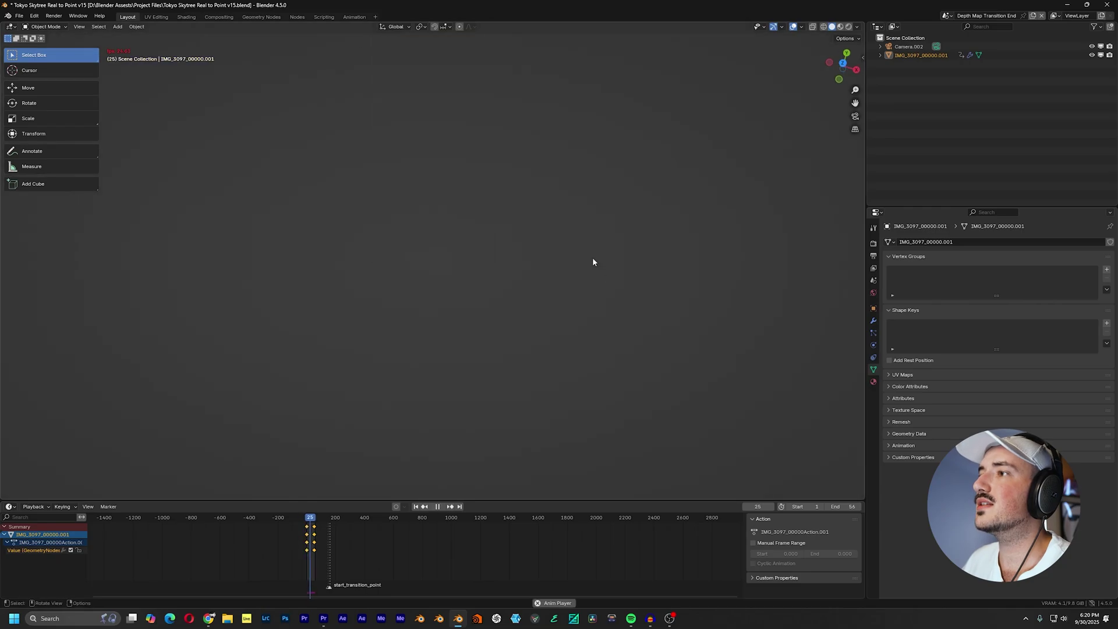
Inspect the animated point cloud in the Depth Map Transition End scene from outside, and stop its playback
mouse_move(520, 290)
middle_down()
mouse_move(512, 274)
mouse_move(495, 283)
middle_up()
scroll(533, 243, down, 3)
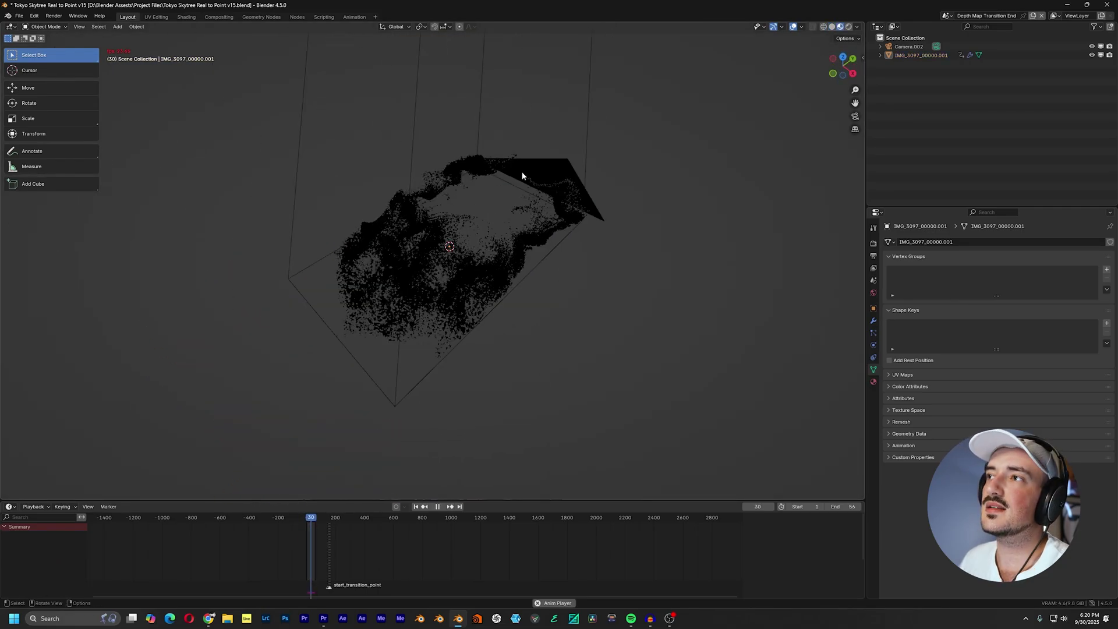
key(space)
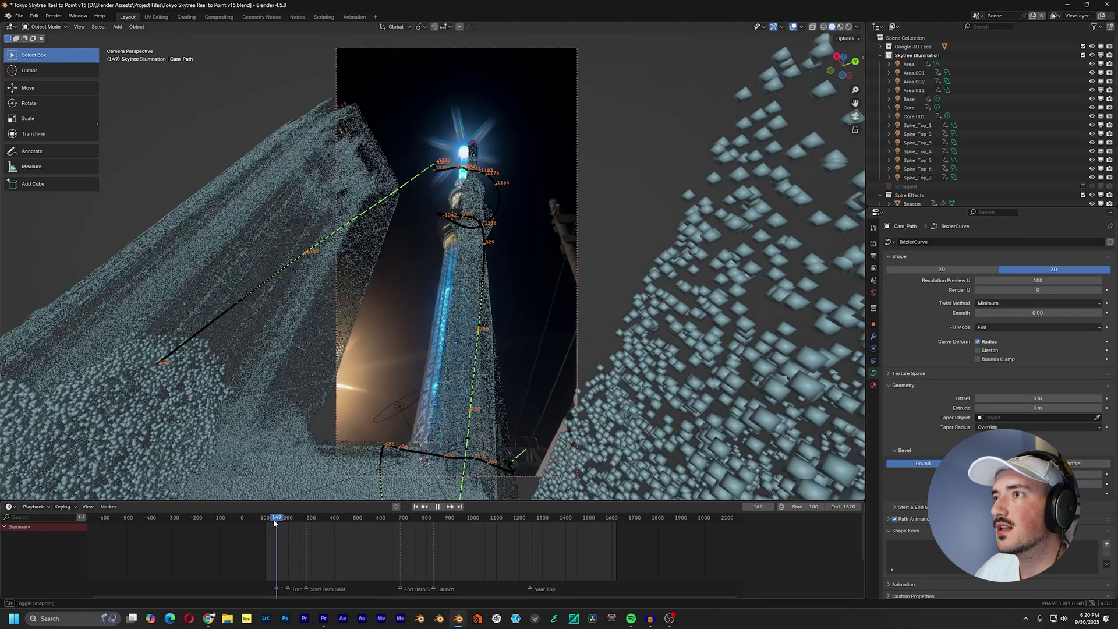
Scrub the main scene's opening frames before the Transition marker to review the tracked footage over the point cloud
drag(274, 519, 247, 529)
drag(252, 525, 273, 526)
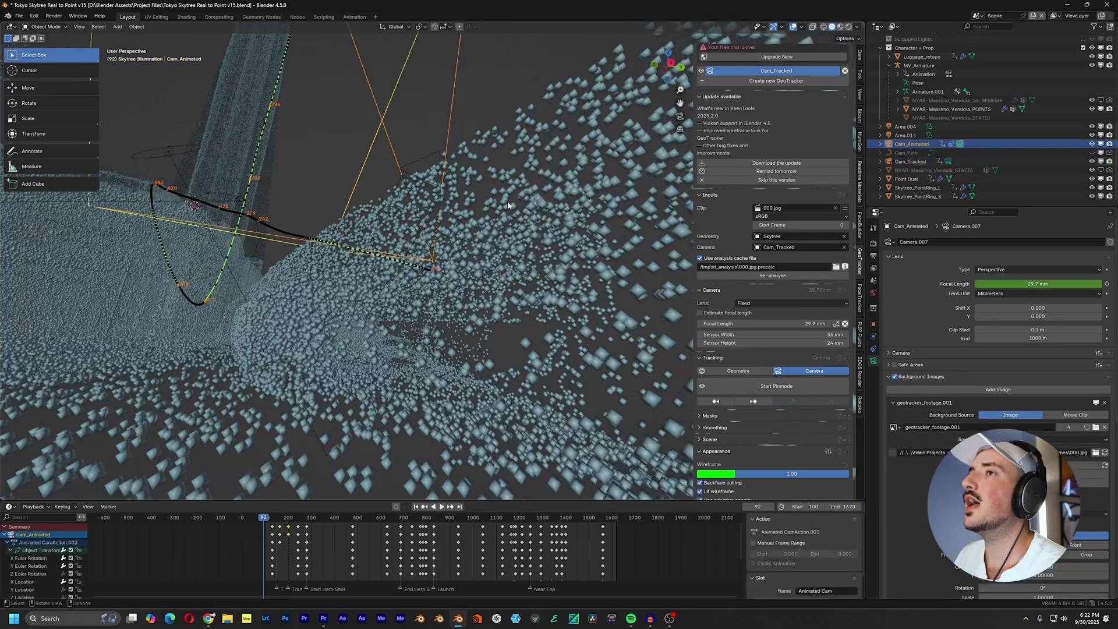
Scrub back and forth around the Transition marker to compare the motion of Cam_Tracked and Cam_Animated
middle_drag(438, 240, 472, 243)
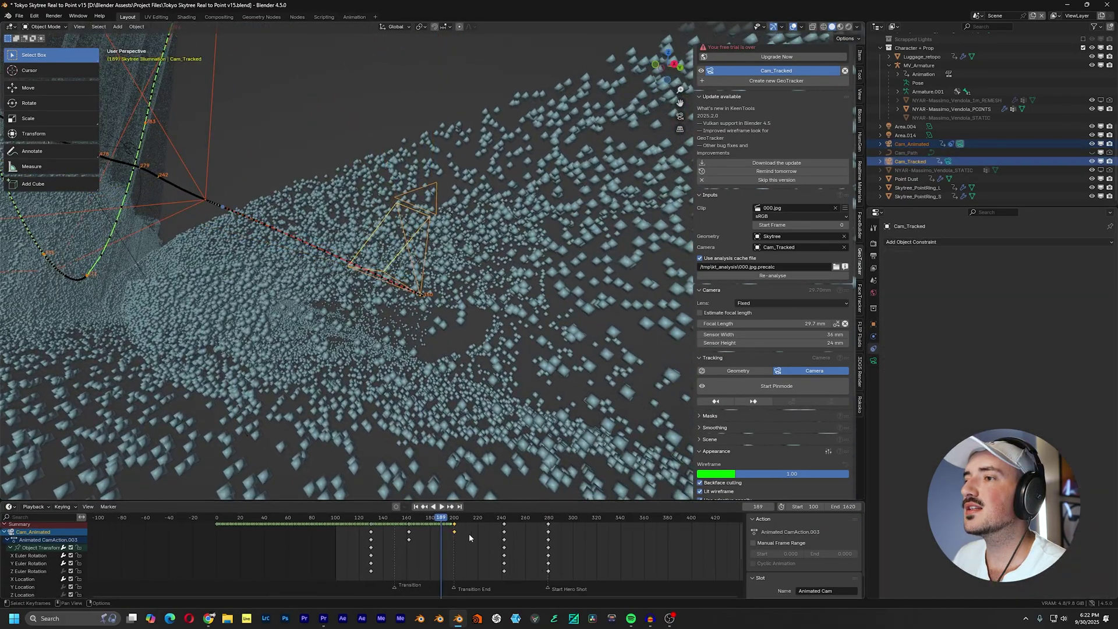
drag(445, 517, 380, 516)
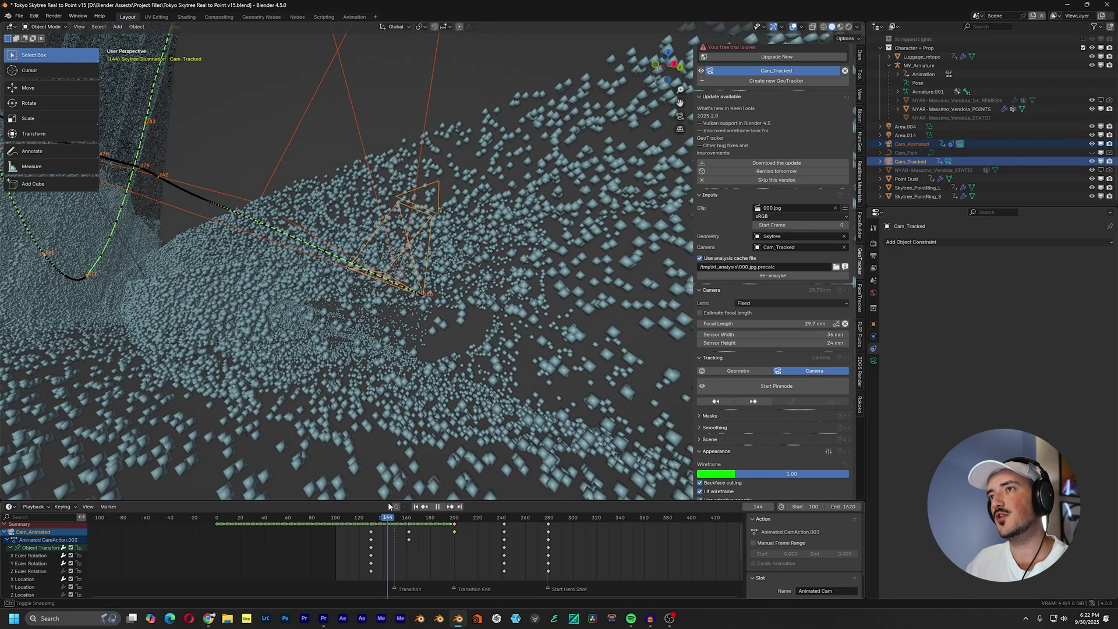
drag(409, 512, 364, 511)
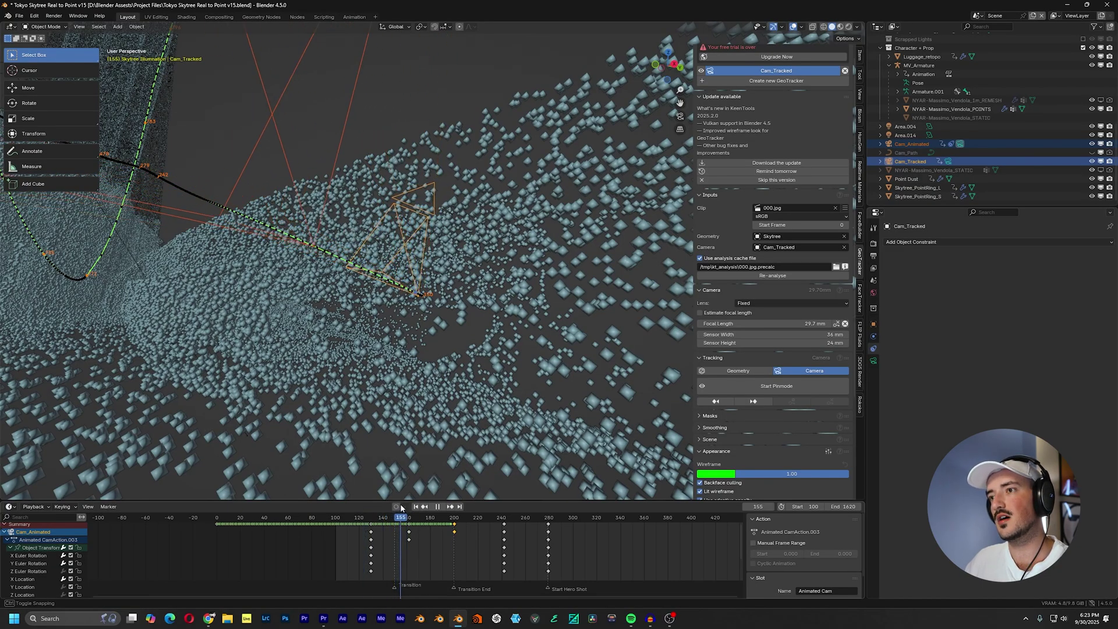
key(Escape)
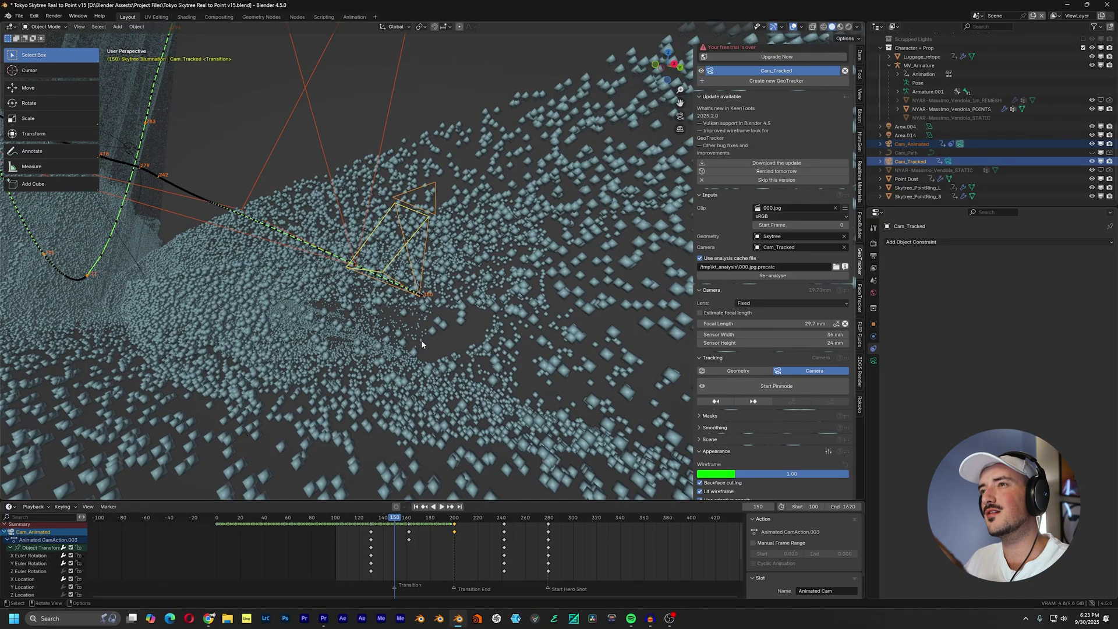
Shift the Skytree wireframe sideways at frame 57 in GeoTracker's Pinmode to match the tower in the footage
middle_drag(422, 340, 394, 350)
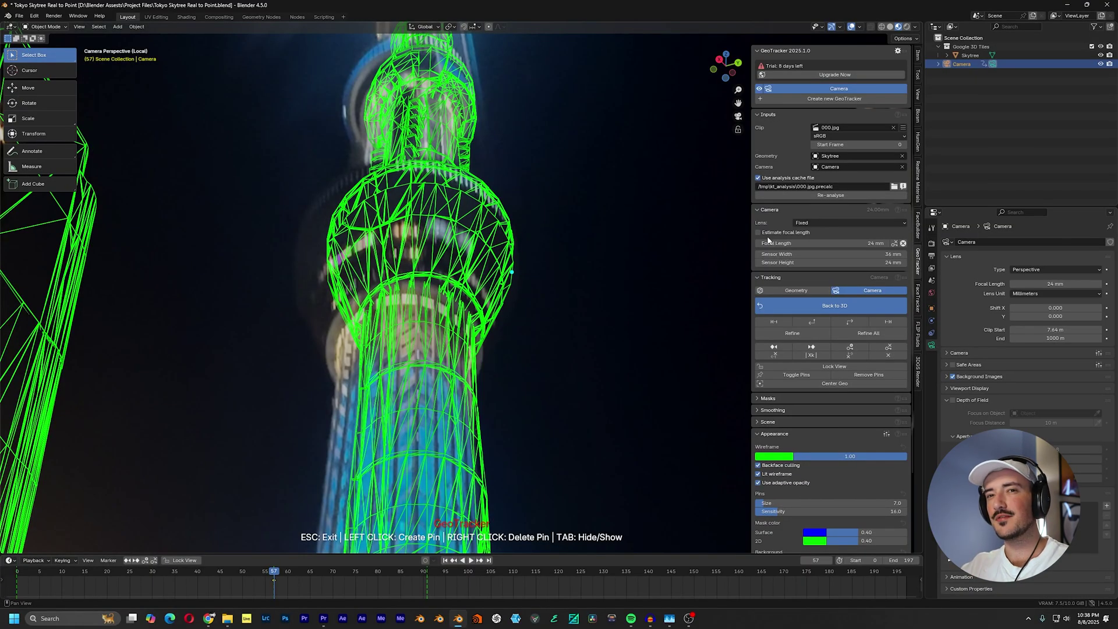
drag(328, 272, 290, 272)
scroll(359, 253, down, 5)
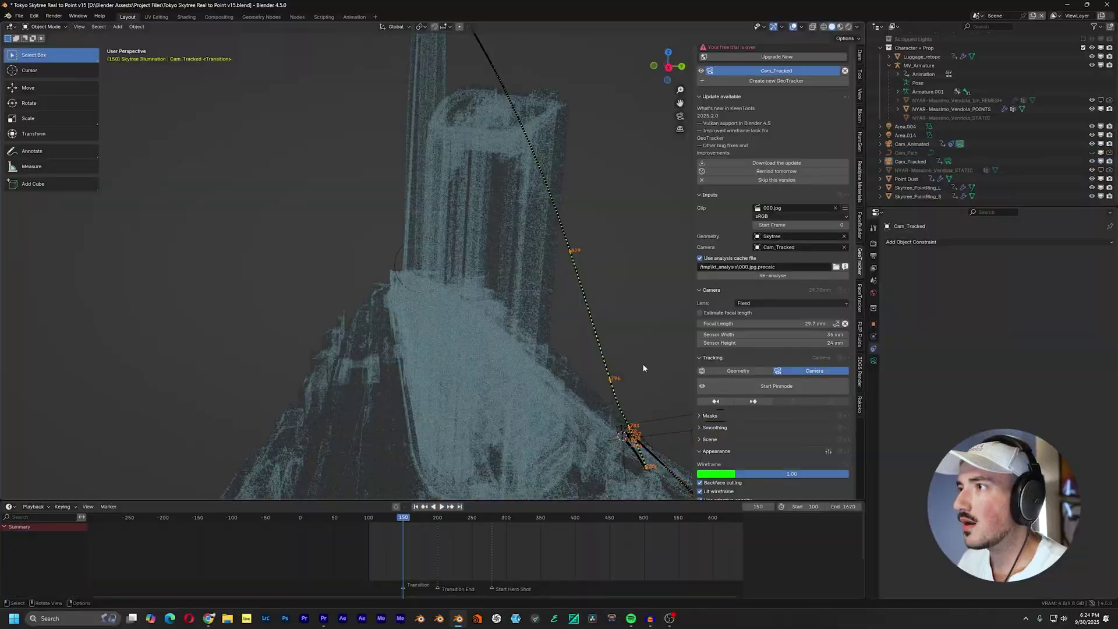
Frame the character armature and scrub to frame 390 to inspect the character's animated pose beside the luggage
middle_drag(454, 233, 460, 207)
key(KP_Decimal)
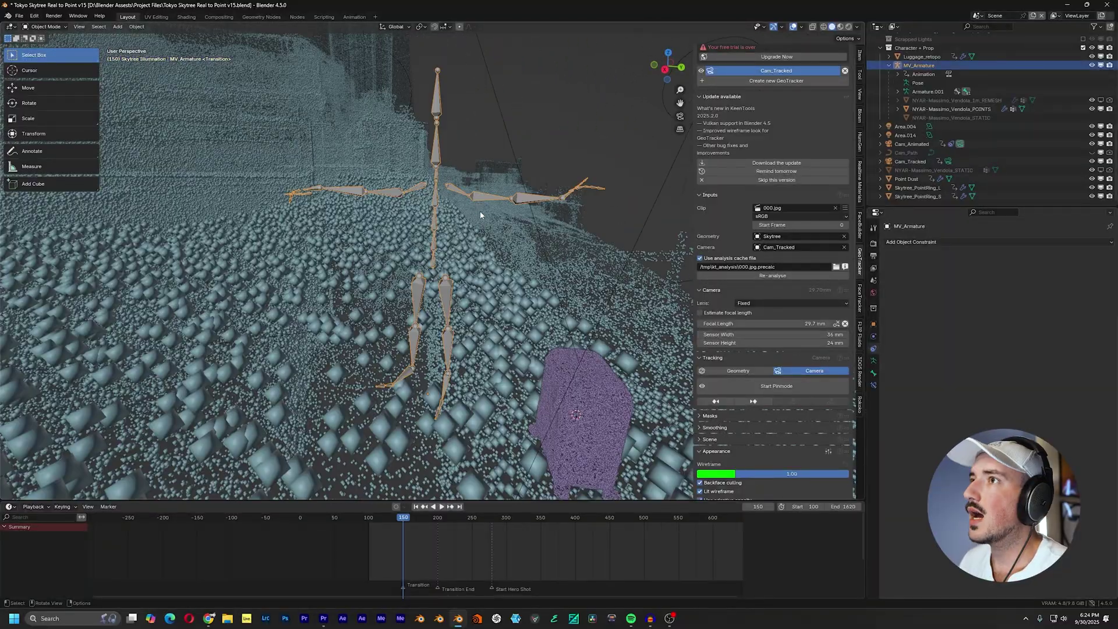
scroll(474, 213, down, 3)
drag(447, 515, 536, 517)
scroll(498, 478, up, 4)
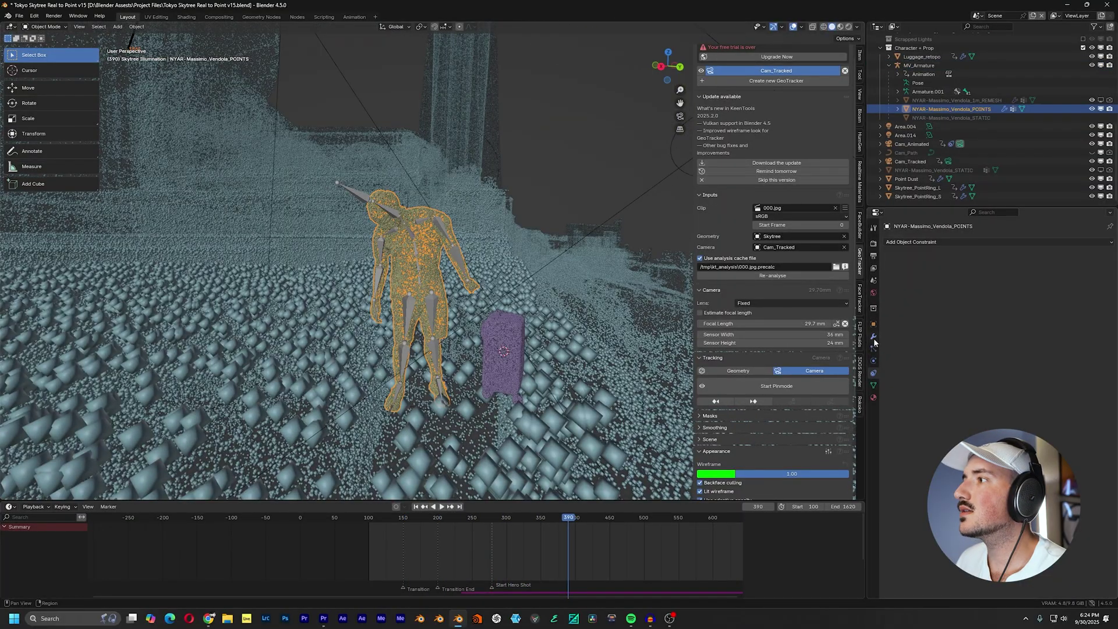
Toggle the viewport display of the character's GeometryNodes and GeometryNodes.001 modifiers to compare the plain mesh, static points and animated points
click(1072, 269)
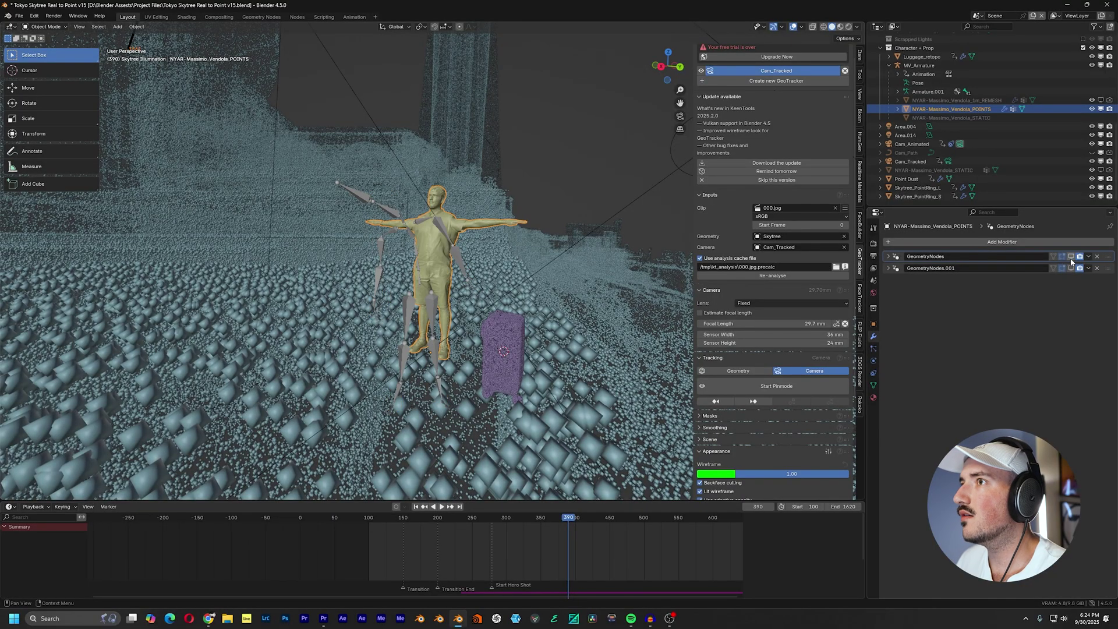
scroll(493, 258, up, 5)
scroll(493, 254, up, 3)
key(space)
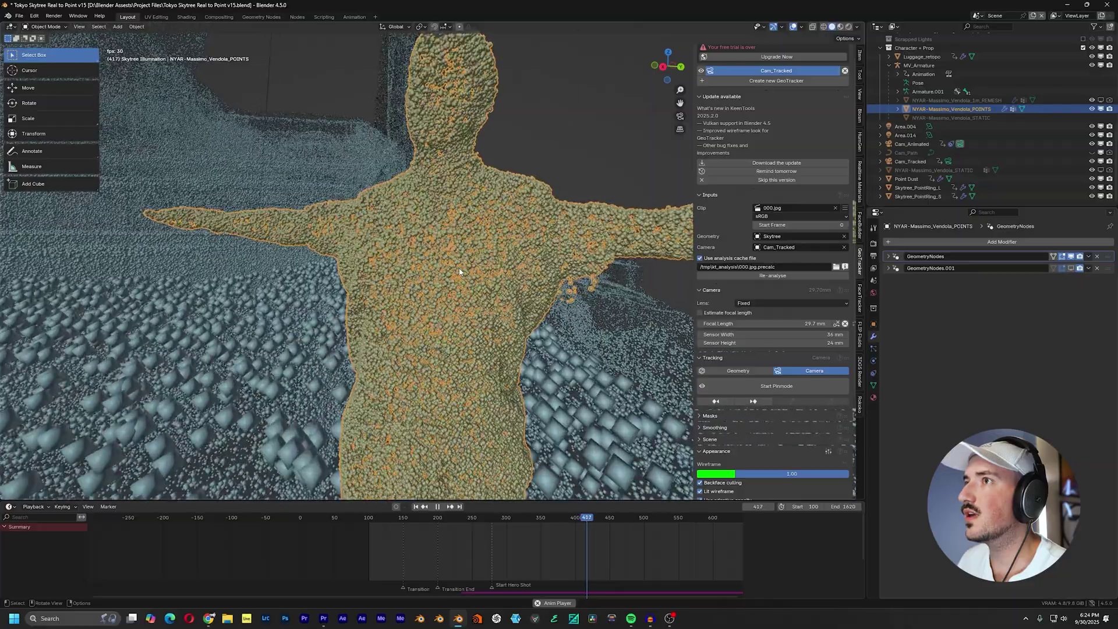
click(1071, 268)
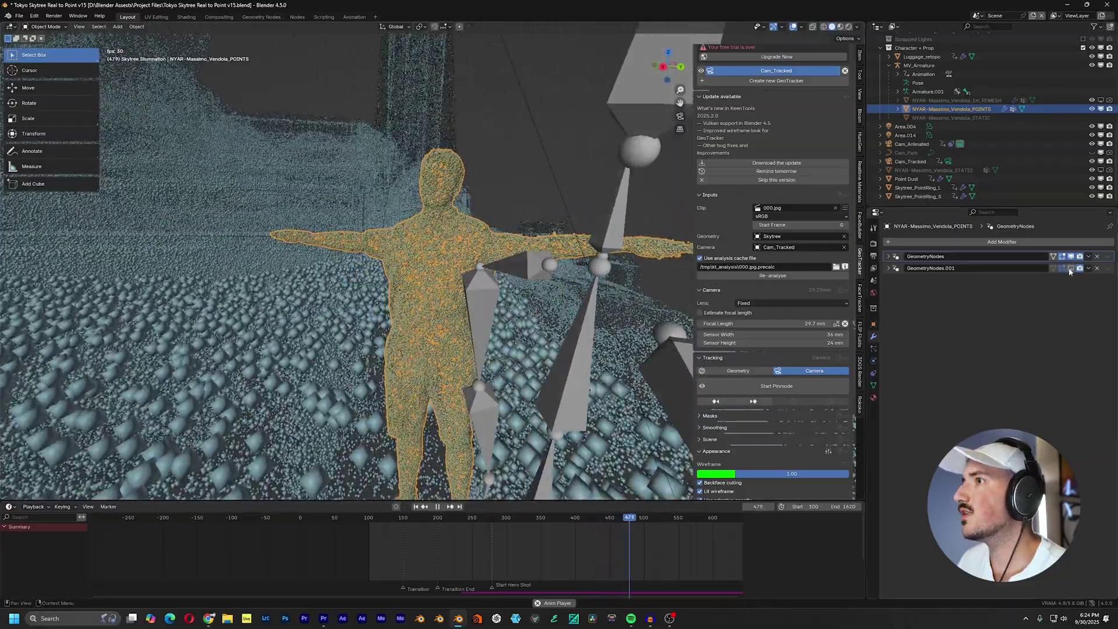
Play the character animation to frame 574 and inspect up close how the points follow the armature
key(space)
key(space)
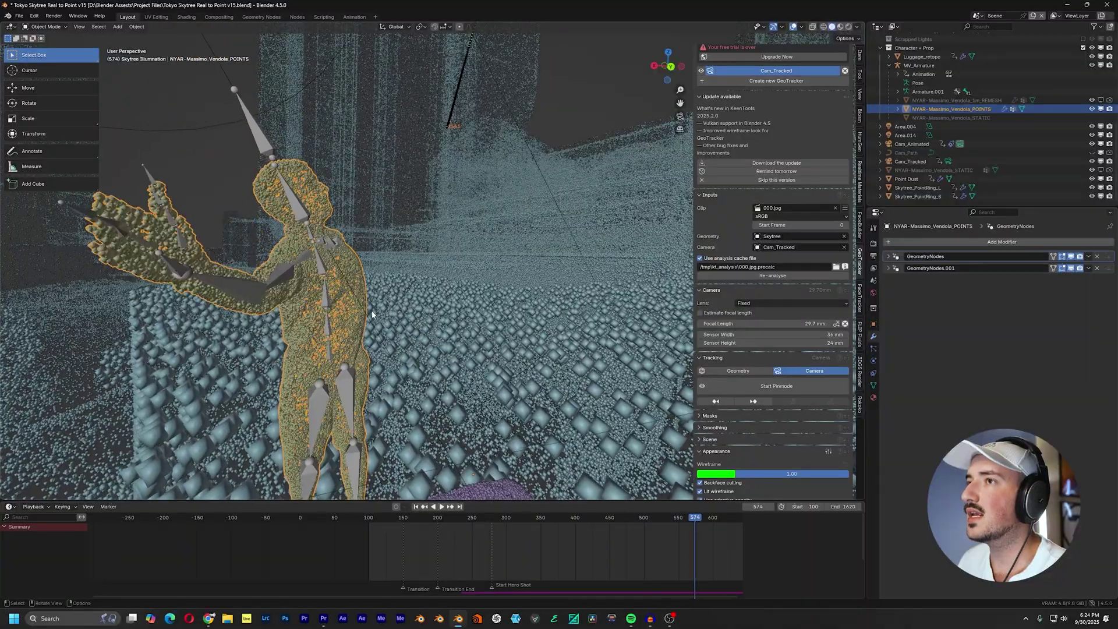
key(space)
scroll(396, 331, up, 3)
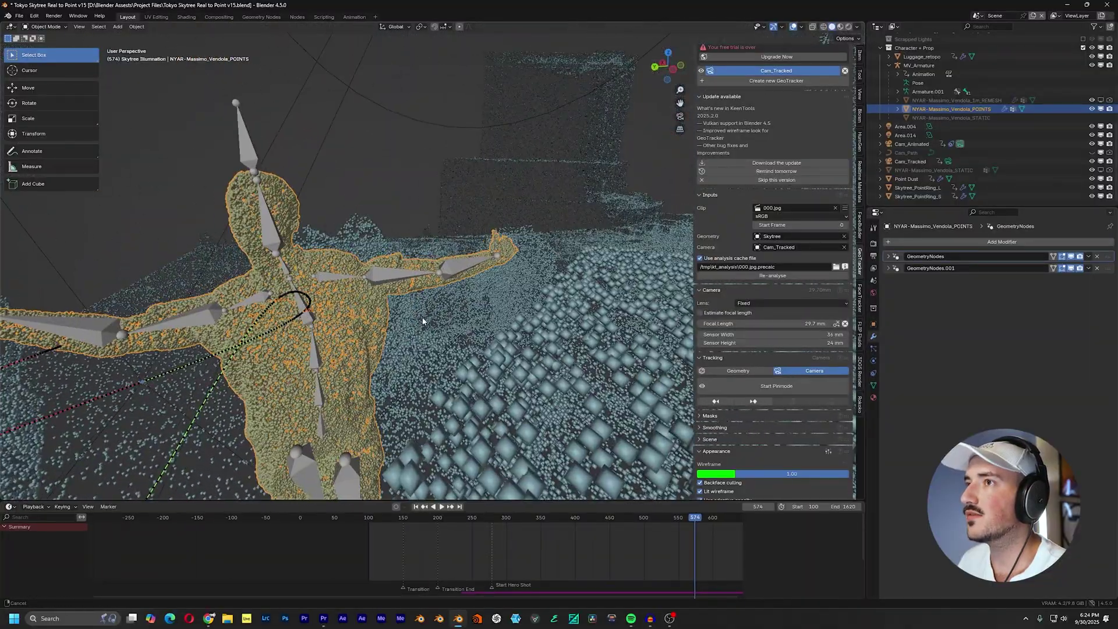
Switch the character armature to Pose Mode and rotate its LeftArm bone to demonstrate deforming the point cloud
click(296, 243)
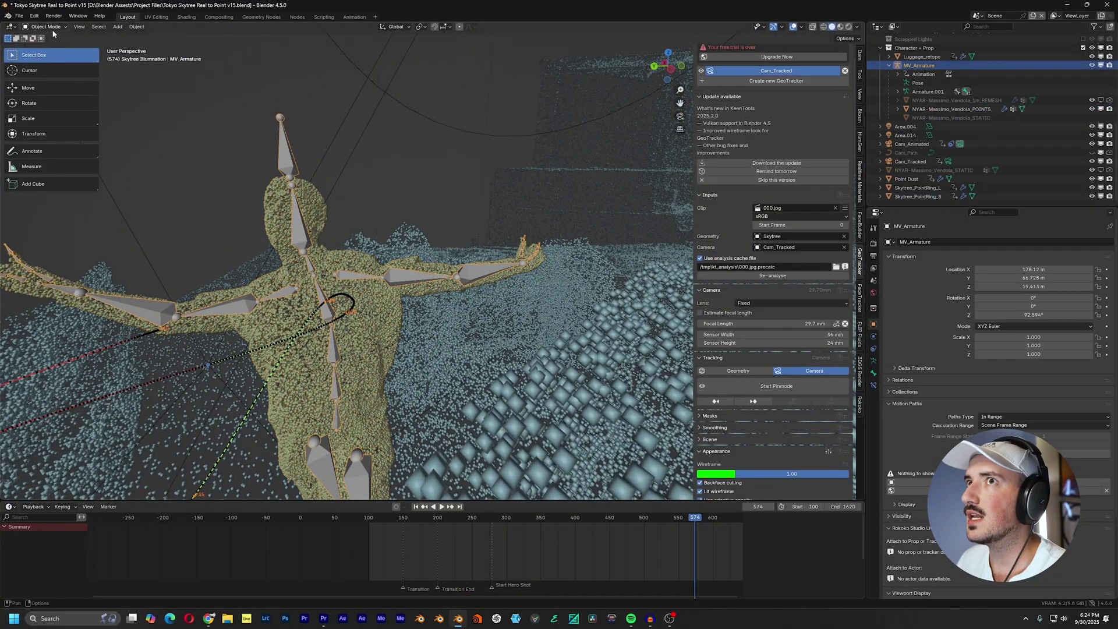
click(46, 56)
click(408, 278)
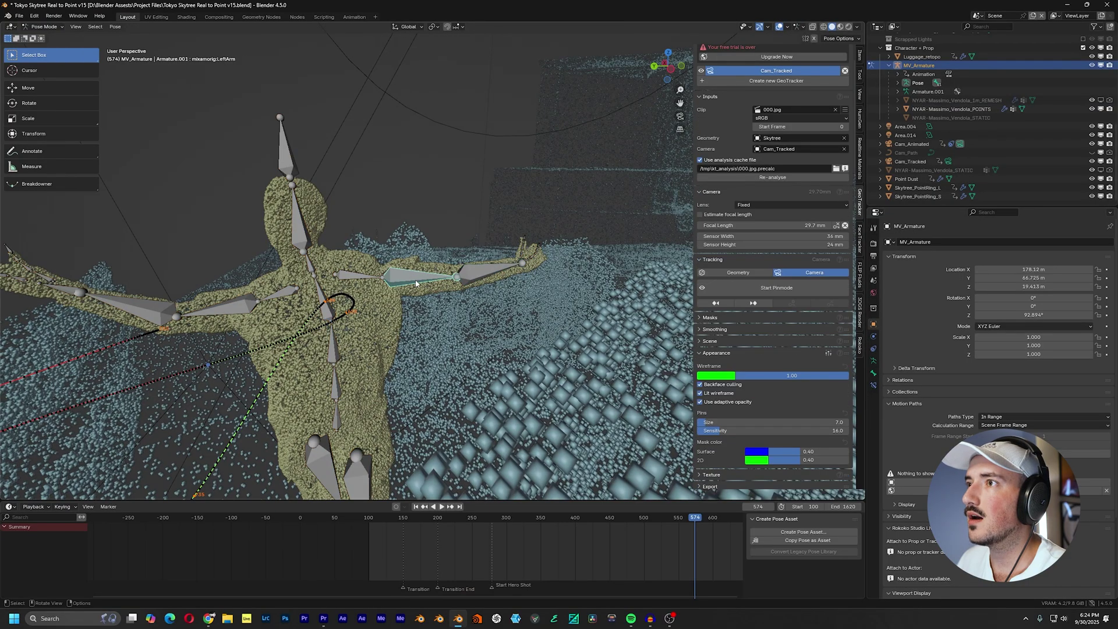
key(r)
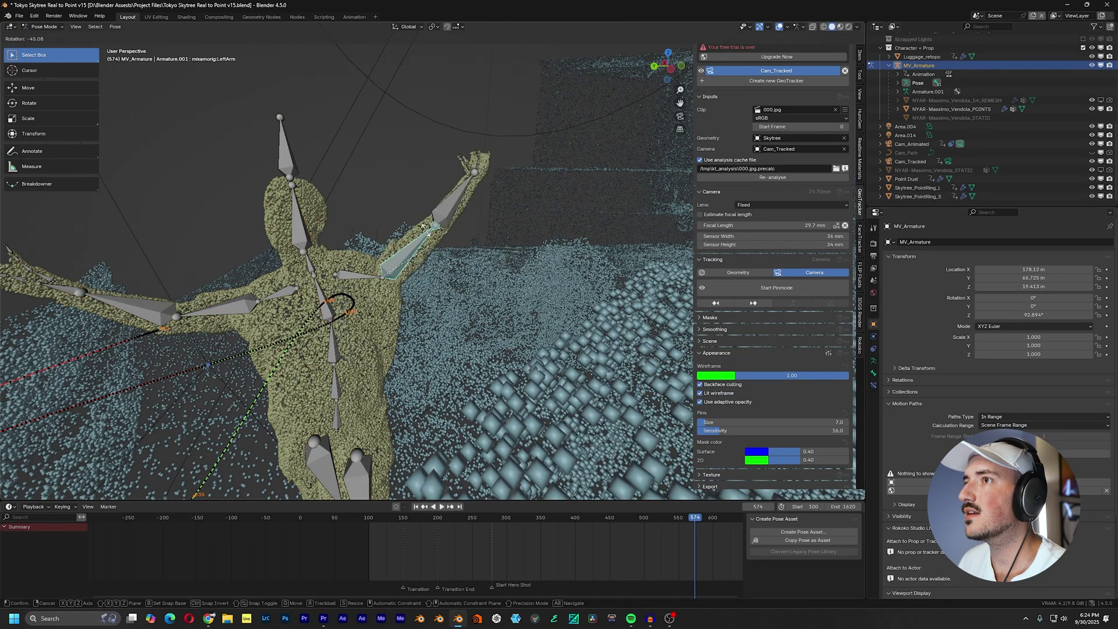
click(437, 396)
middle_drag(436, 396, 396, 326)
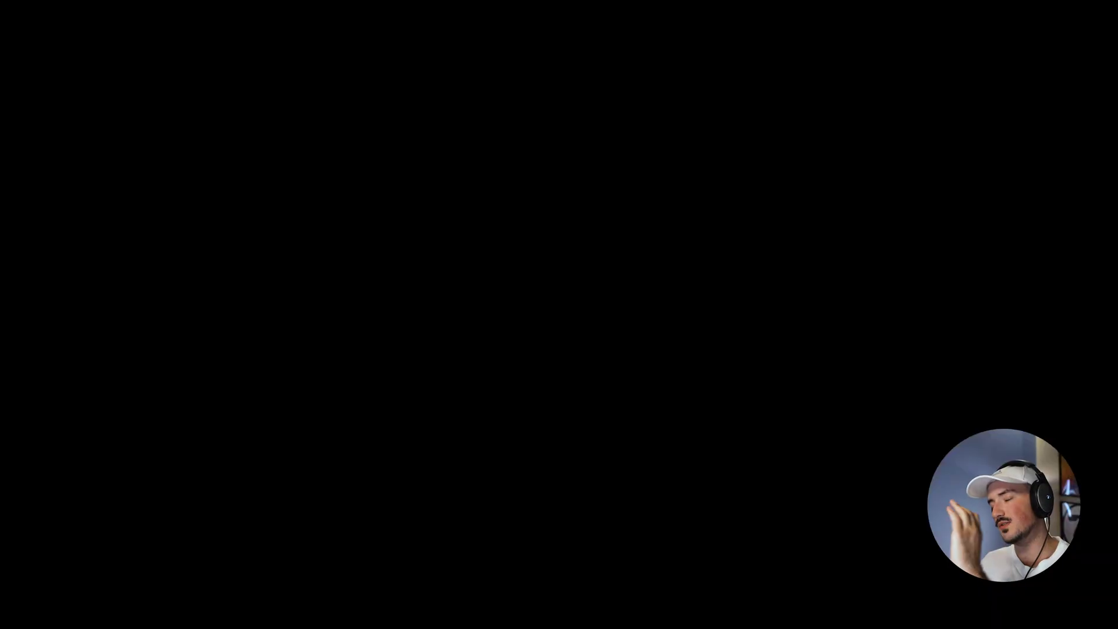